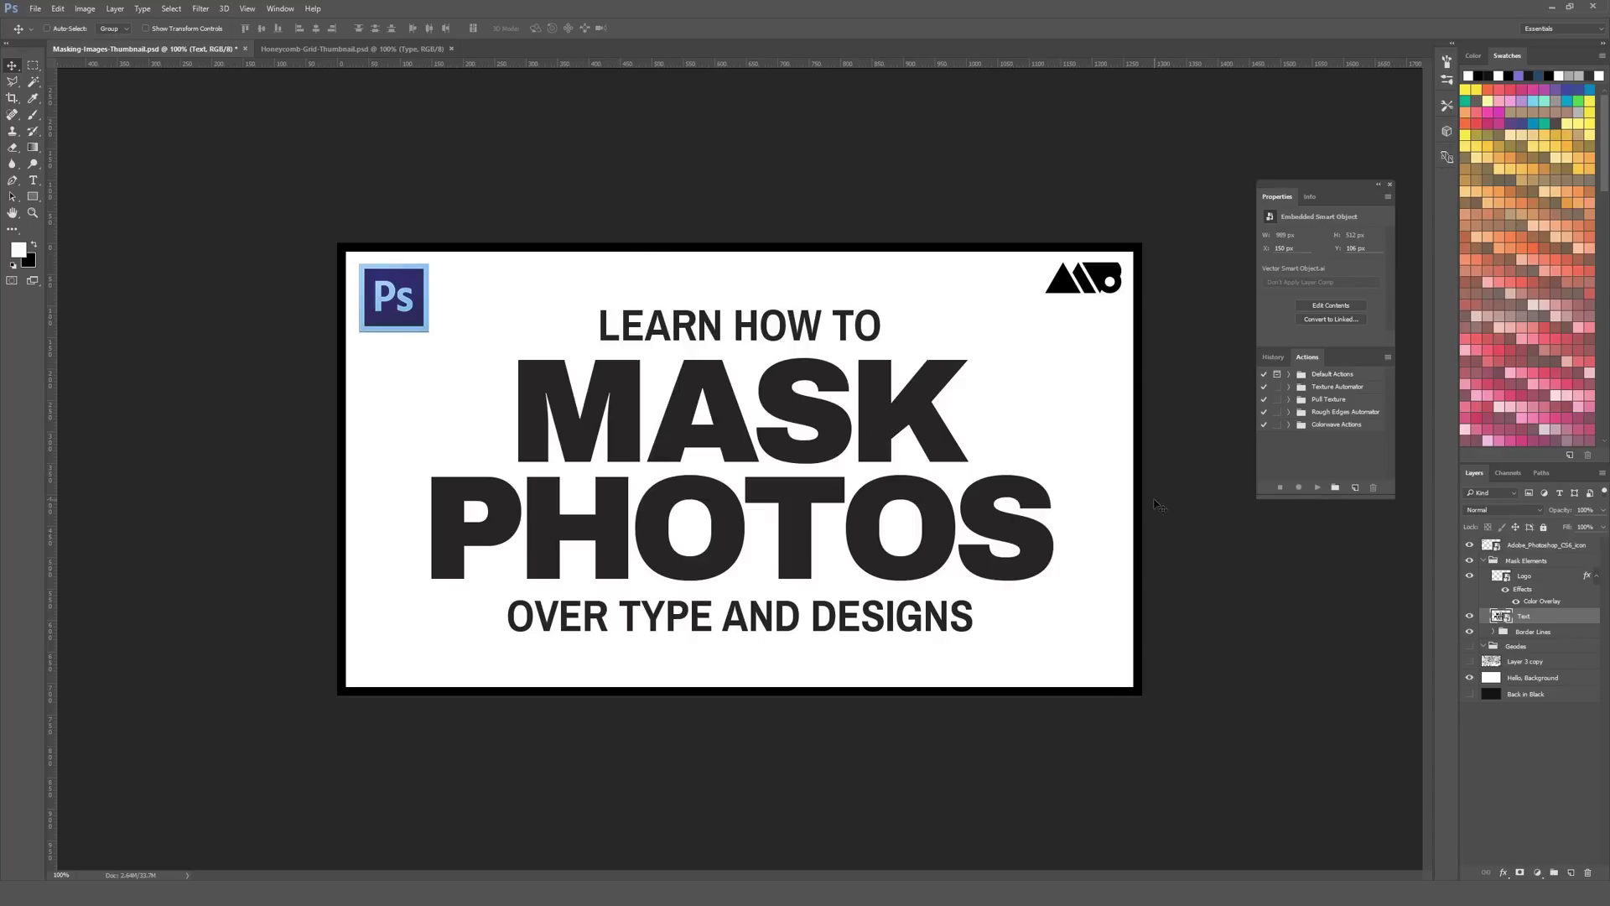
Step: Hide the white 'Hello, Background' layer so the headline sits over transparency
{"action": "left_click", "coordinate": [1470, 678]}
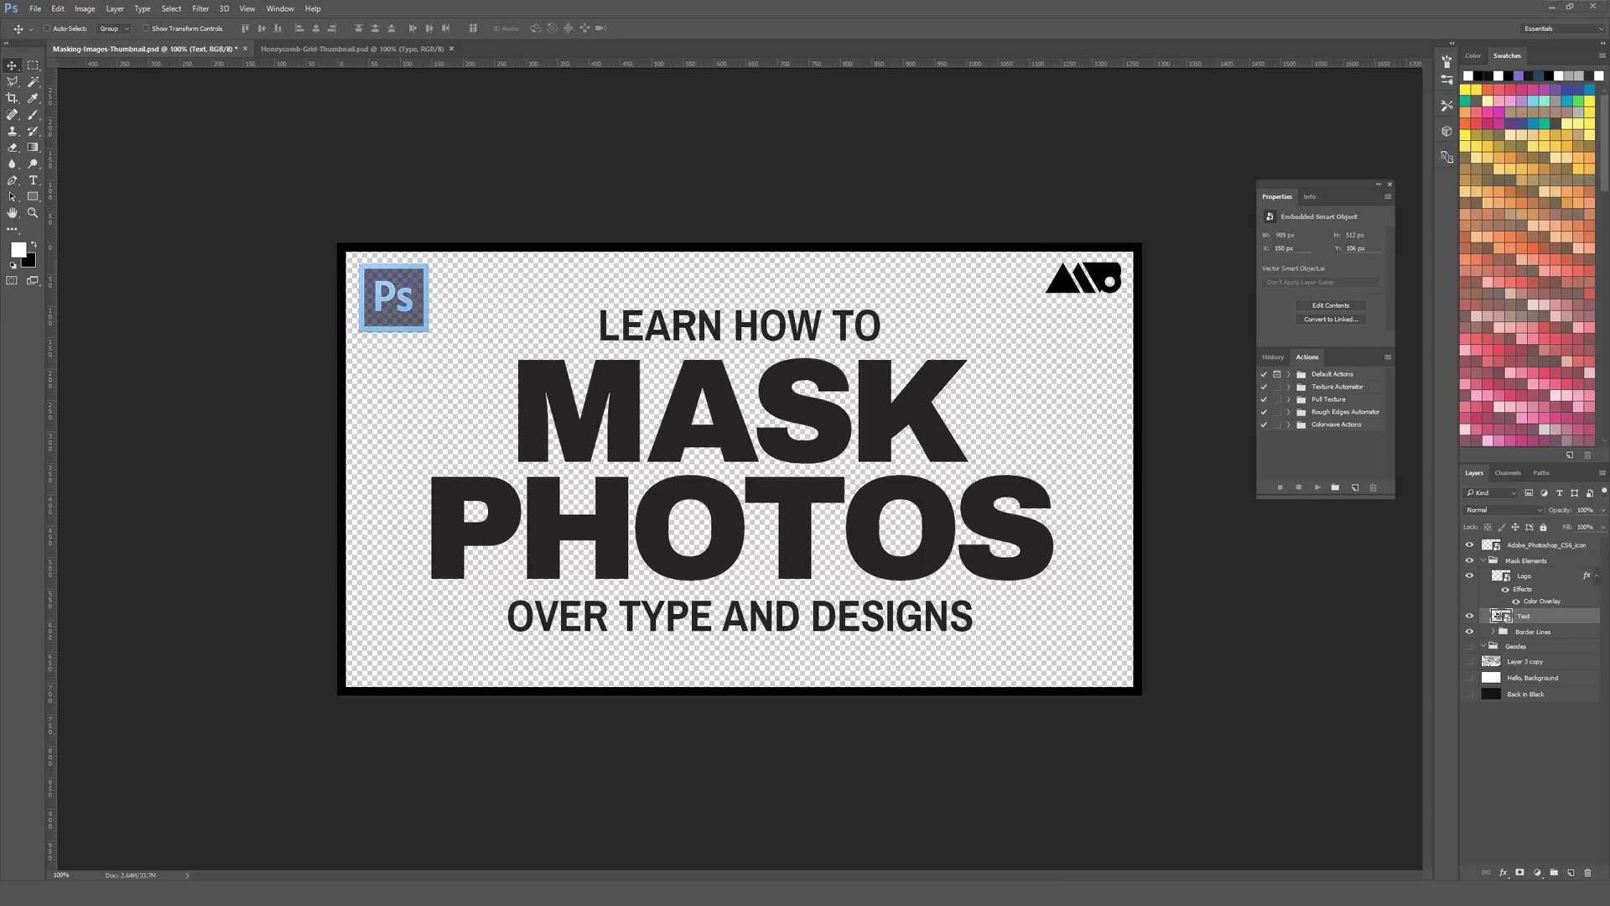
Step: Switch to the Geode Textures folder in File Explorer, then move its window off the canvas
{"action": "key", "text": "alt+Tab"}
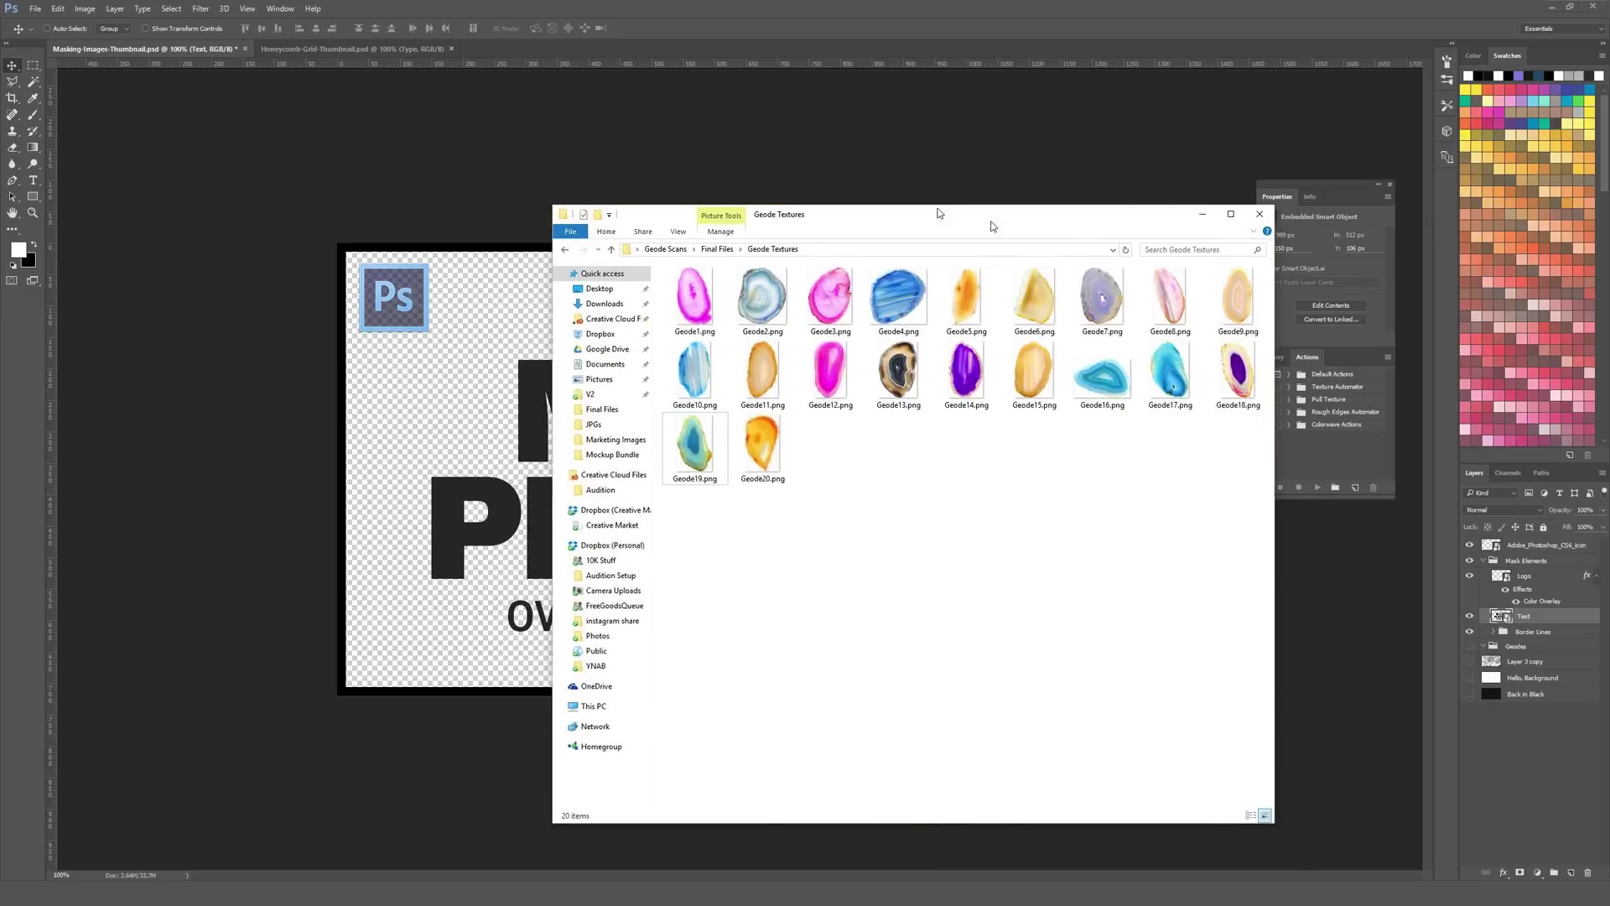
{"action": "left_click_drag", "start_coordinate": [662, 269], "coordinate": [662, 269]}
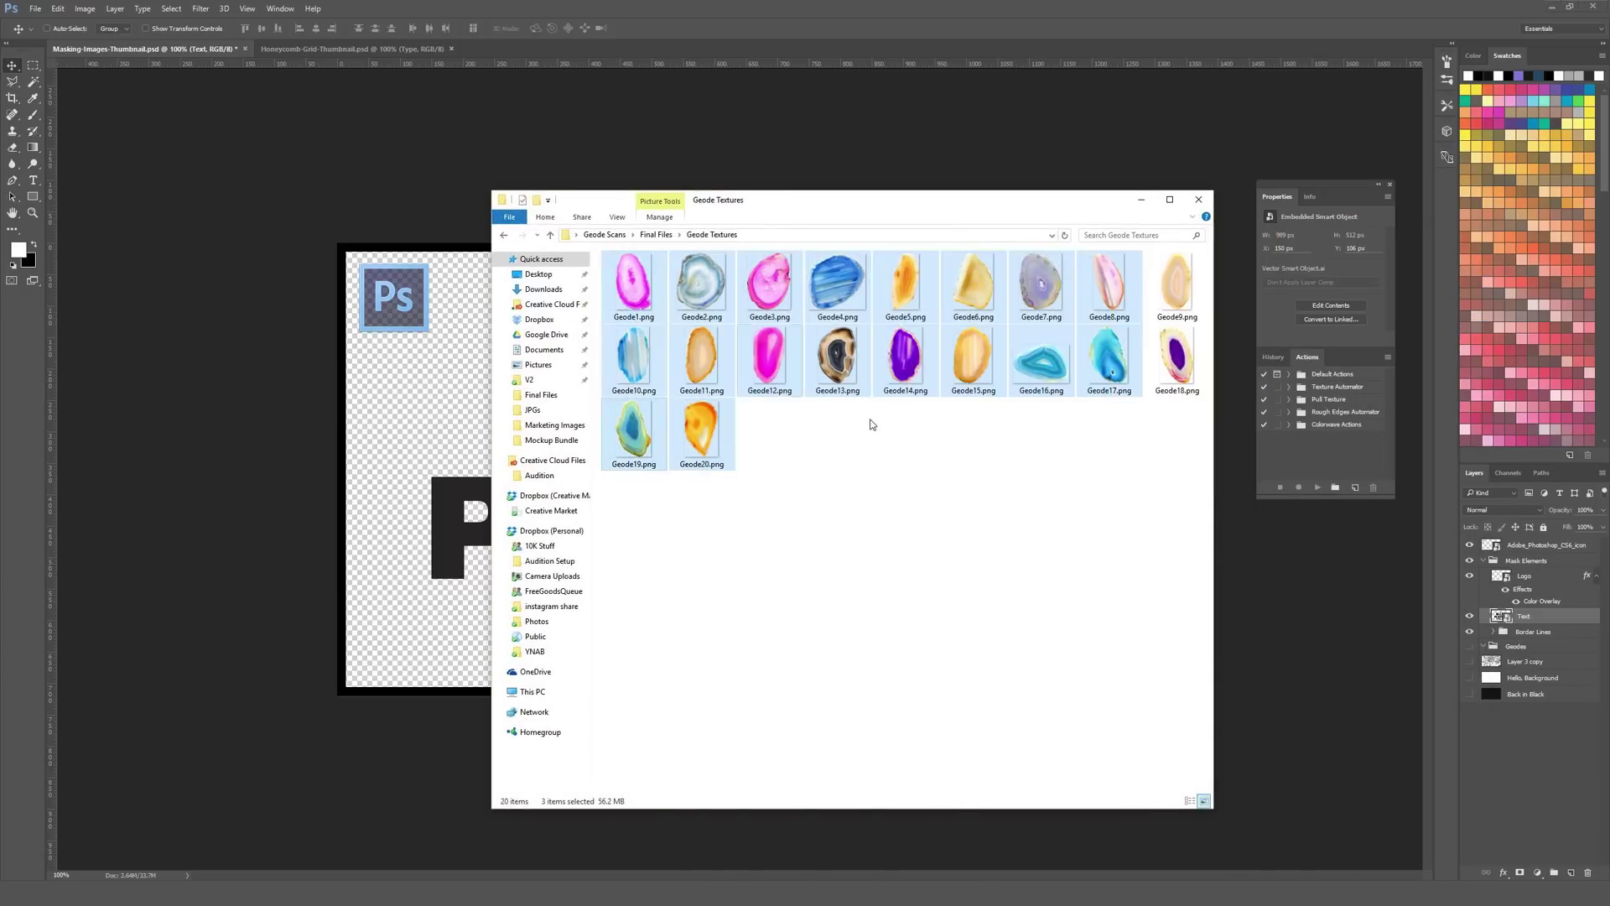
{"action": "left_click", "coordinate": [872, 425]}
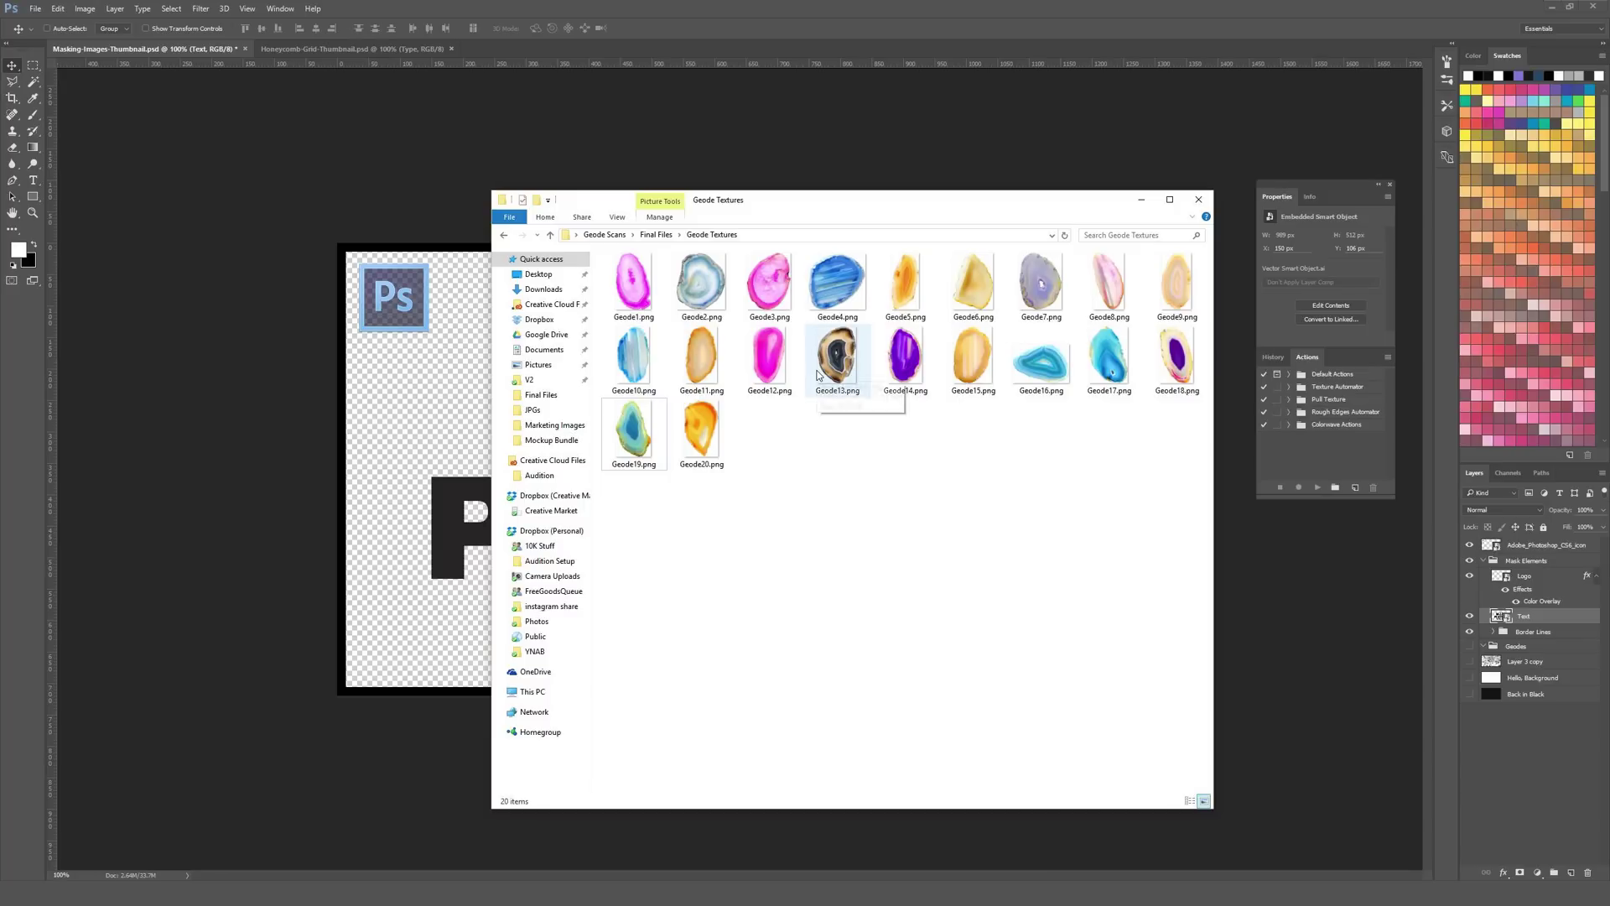
{"action": "left_click_drag", "start_coordinate": [773, 223], "coordinate": [1609, 235]}
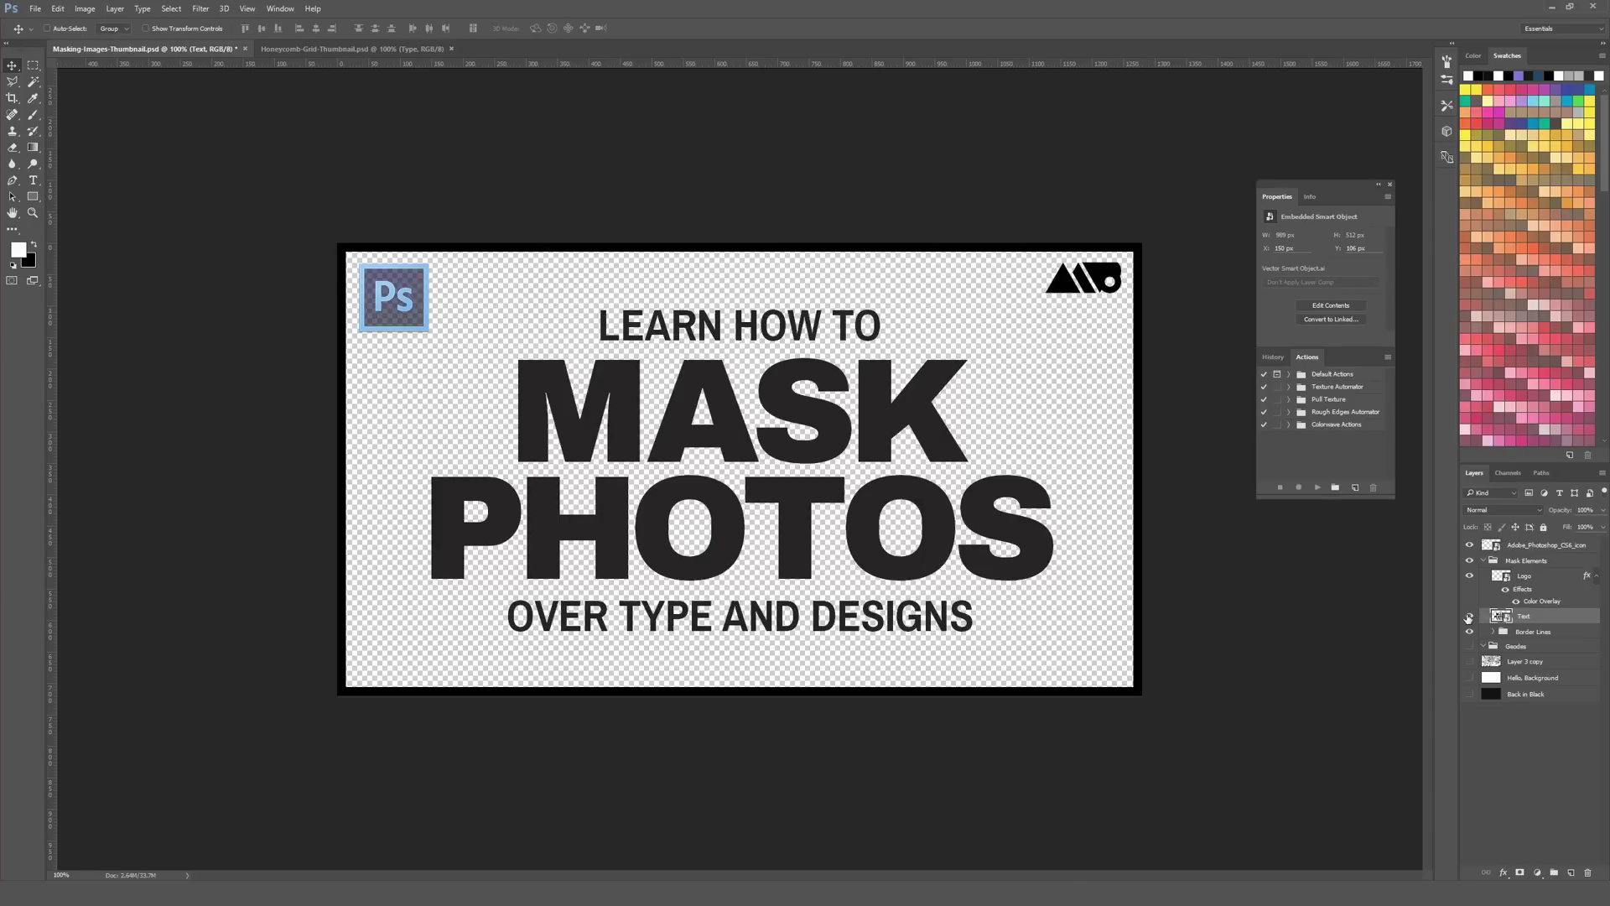
Step: Check the Text, Logo and Border Lines layers, then show the 'Hello, Background' layer again
{"action": "left_click", "coordinate": [1468, 618]}
{"action": "left_click", "coordinate": [1468, 618]}
{"action": "left_click", "coordinate": [1470, 576]}
{"action": "left_click", "coordinate": [1469, 576]}
{"action": "left_click", "coordinate": [1469, 632]}
{"action": "left_click", "coordinate": [1469, 632]}
{"action": "left_click", "coordinate": [1469, 678]}
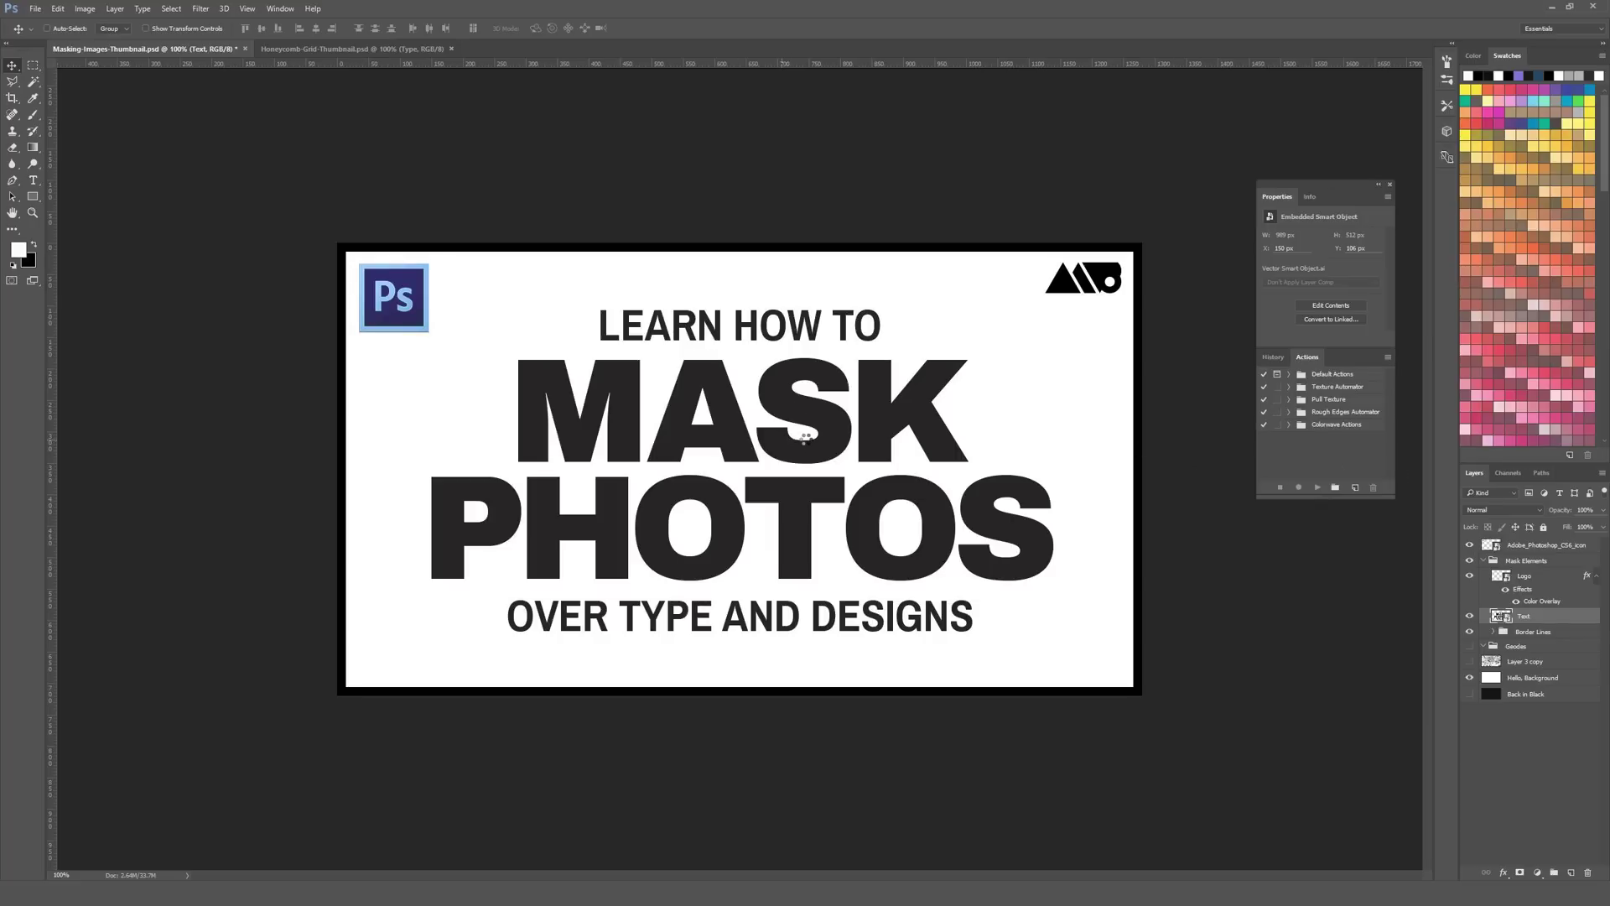
Step: Place Geode16.png on the thumbnail, enlarge it and commit the transform
{"action": "left_click_drag", "start_coordinate": [805, 437], "coordinate": [805, 438]}
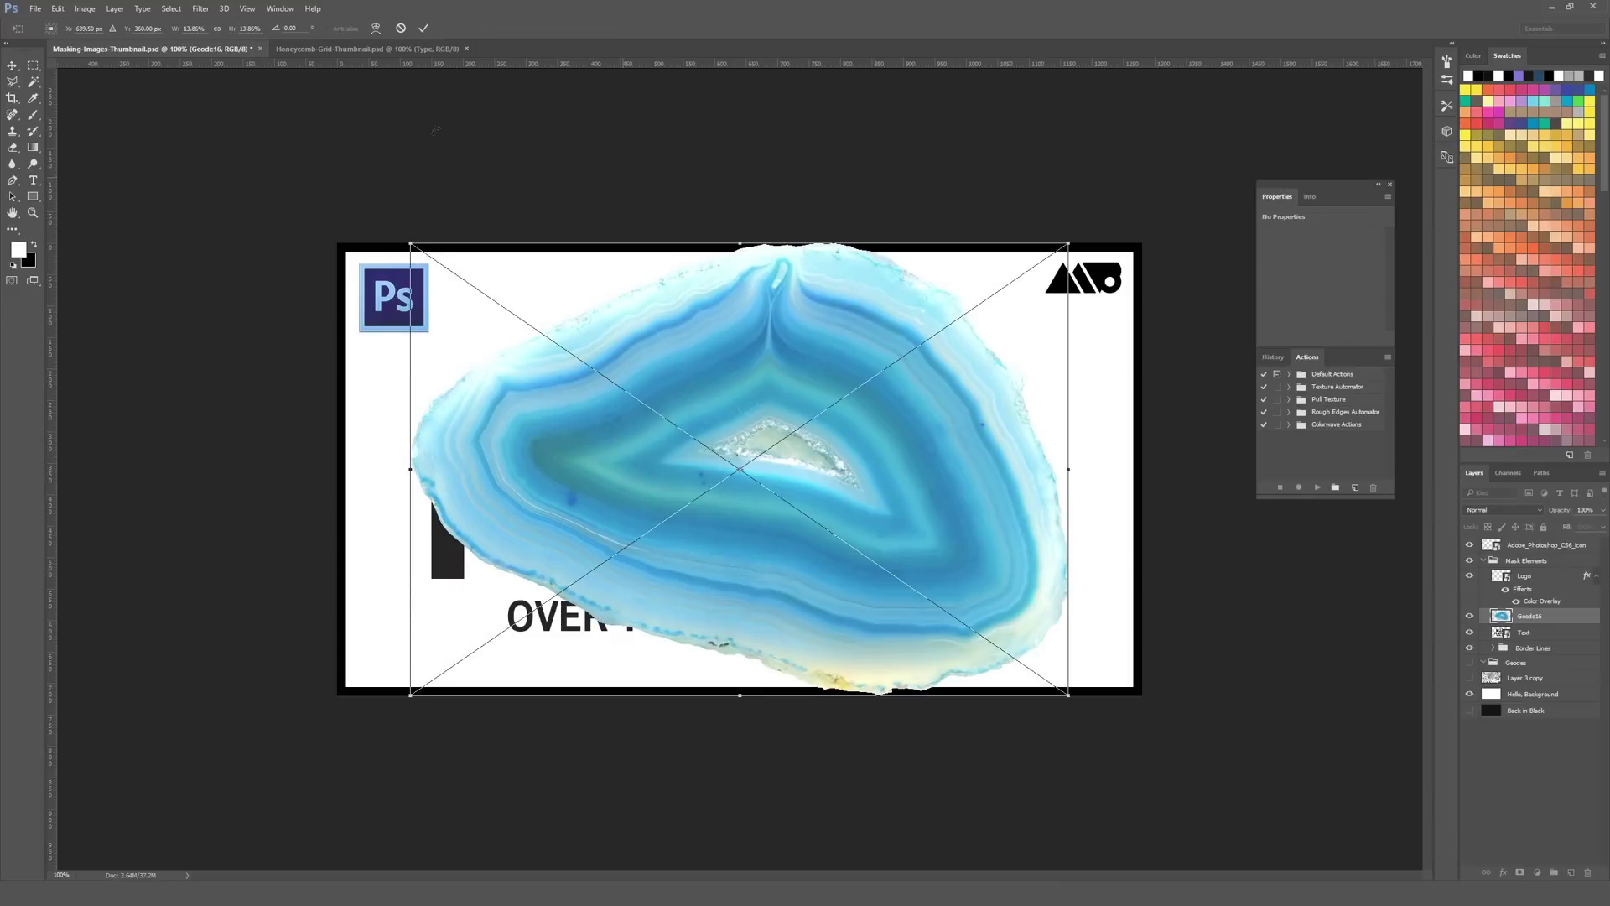
{"action": "left_click_drag", "start_coordinate": [1068, 243], "coordinate": [1132, 198]}
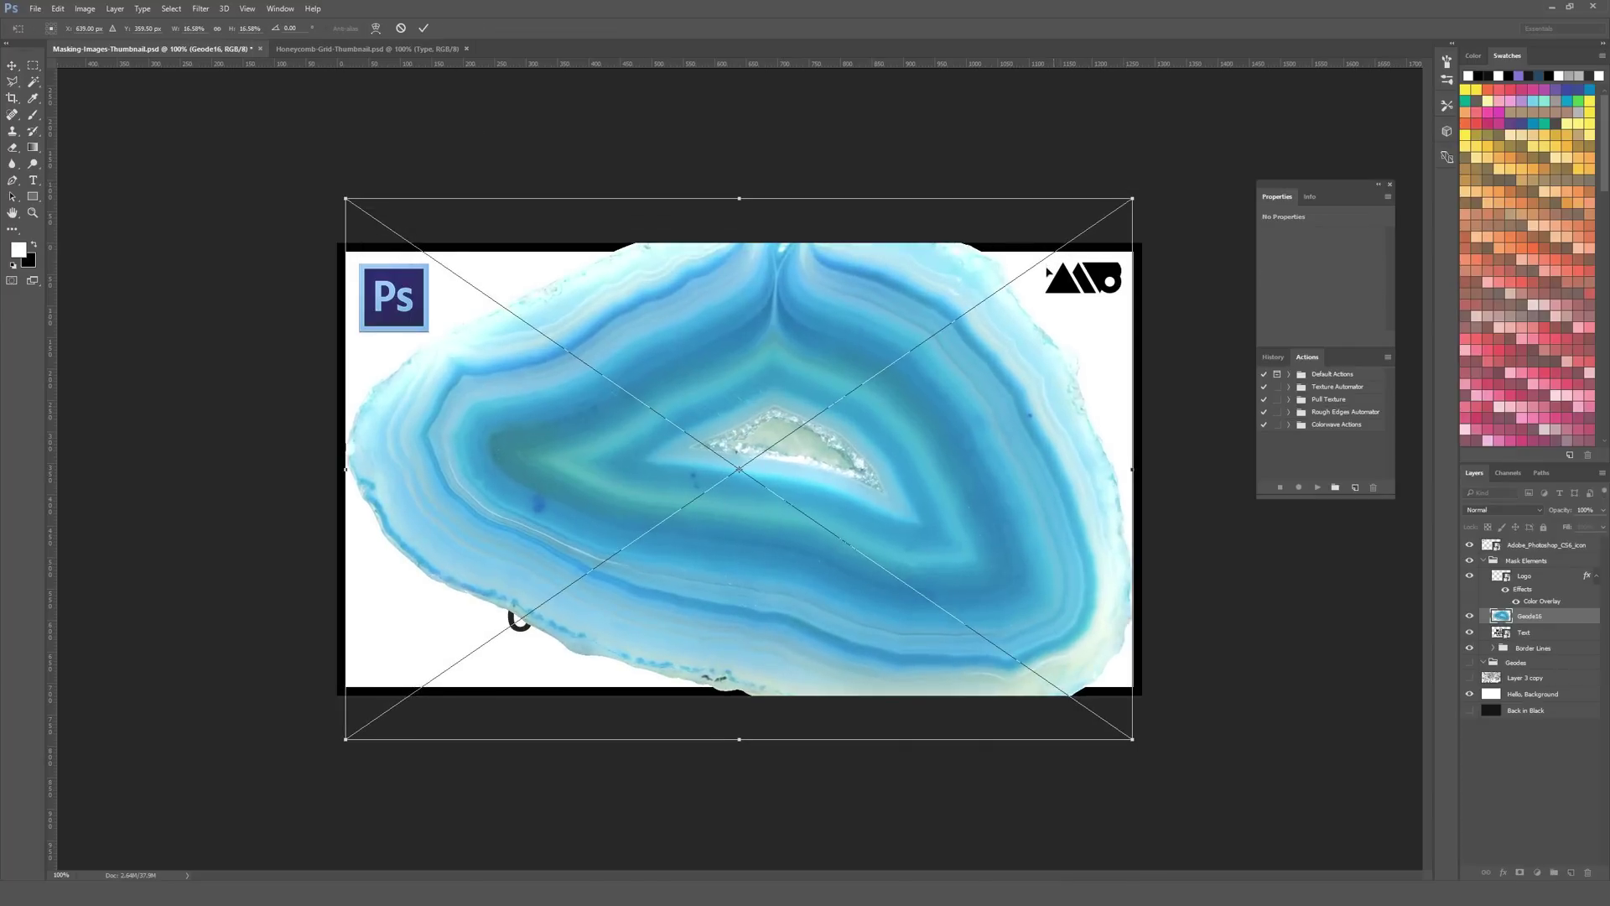
{"action": "left_click_drag", "start_coordinate": [931, 247], "coordinate": [931, 267]}
{"action": "key", "text": "Return"}
Step: Move the Geode16 image up and left so it covers the headline
{"action": "left_click", "coordinate": [35, 8]}
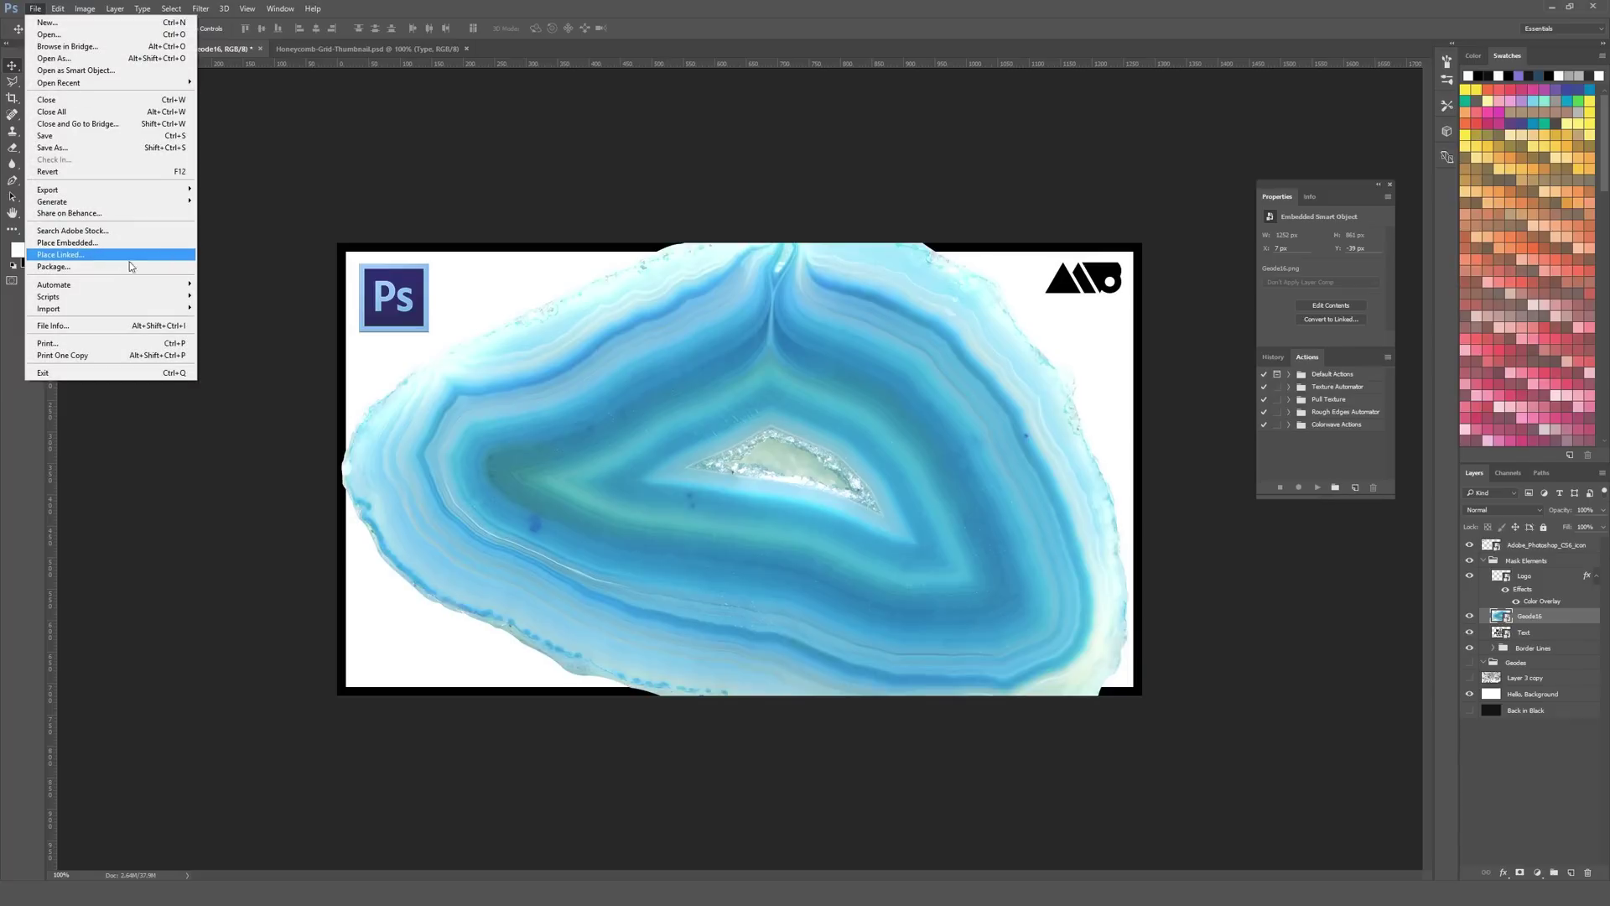
{"action": "left_click", "coordinate": [579, 354]}
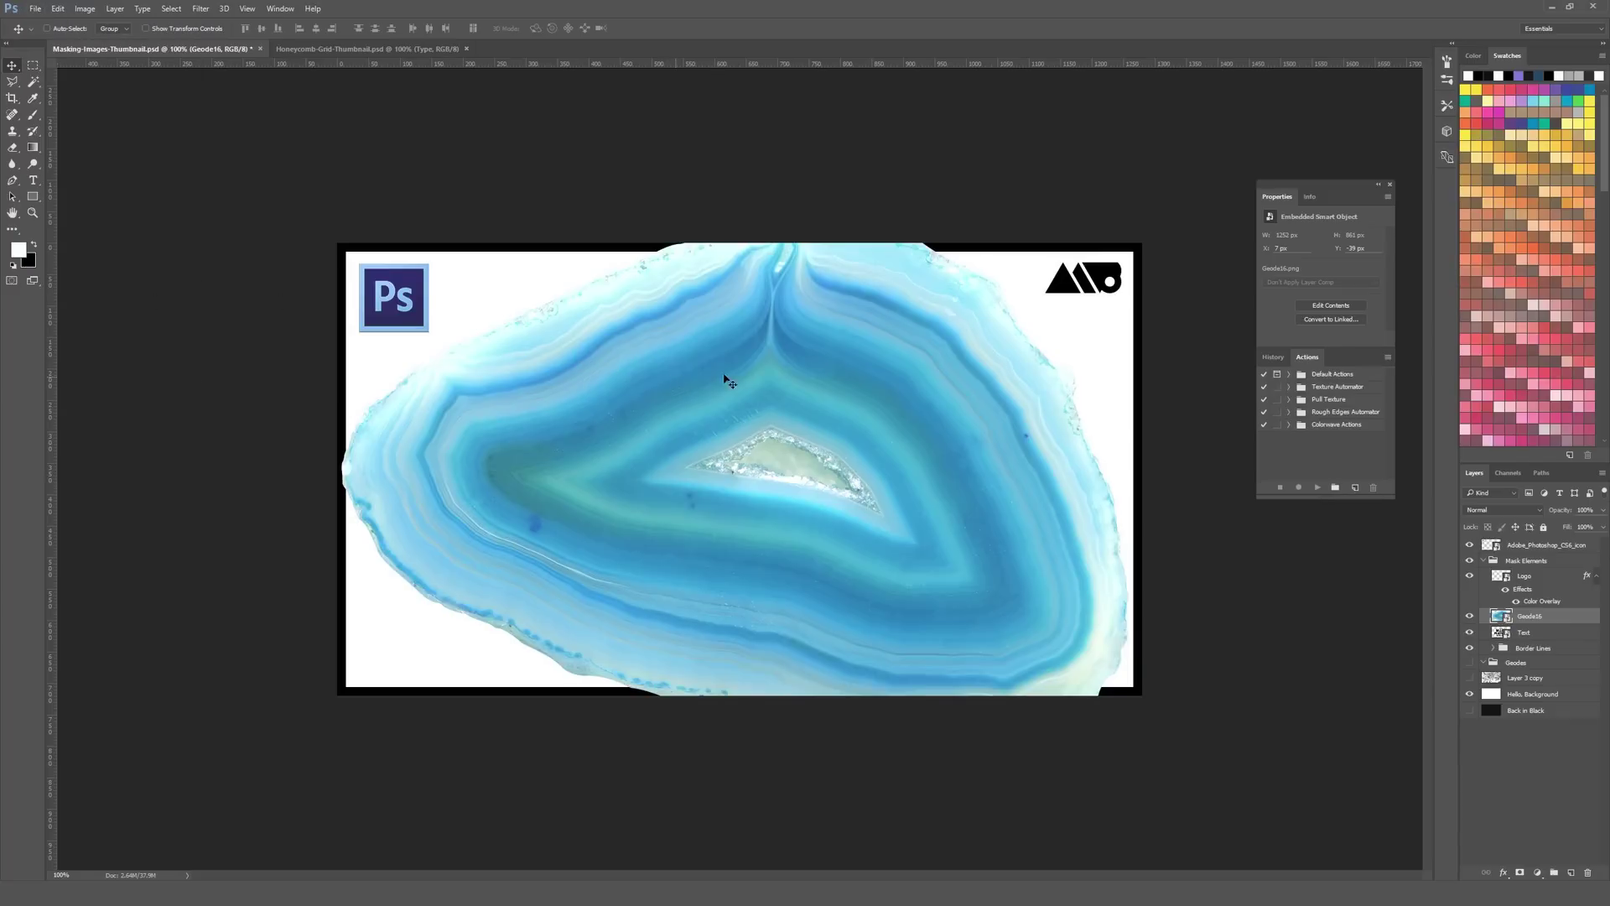
{"action": "left_click_drag", "start_coordinate": [730, 370], "coordinate": [797, 417]}
{"action": "left_click_drag", "start_coordinate": [817, 500], "coordinate": [801, 426]}
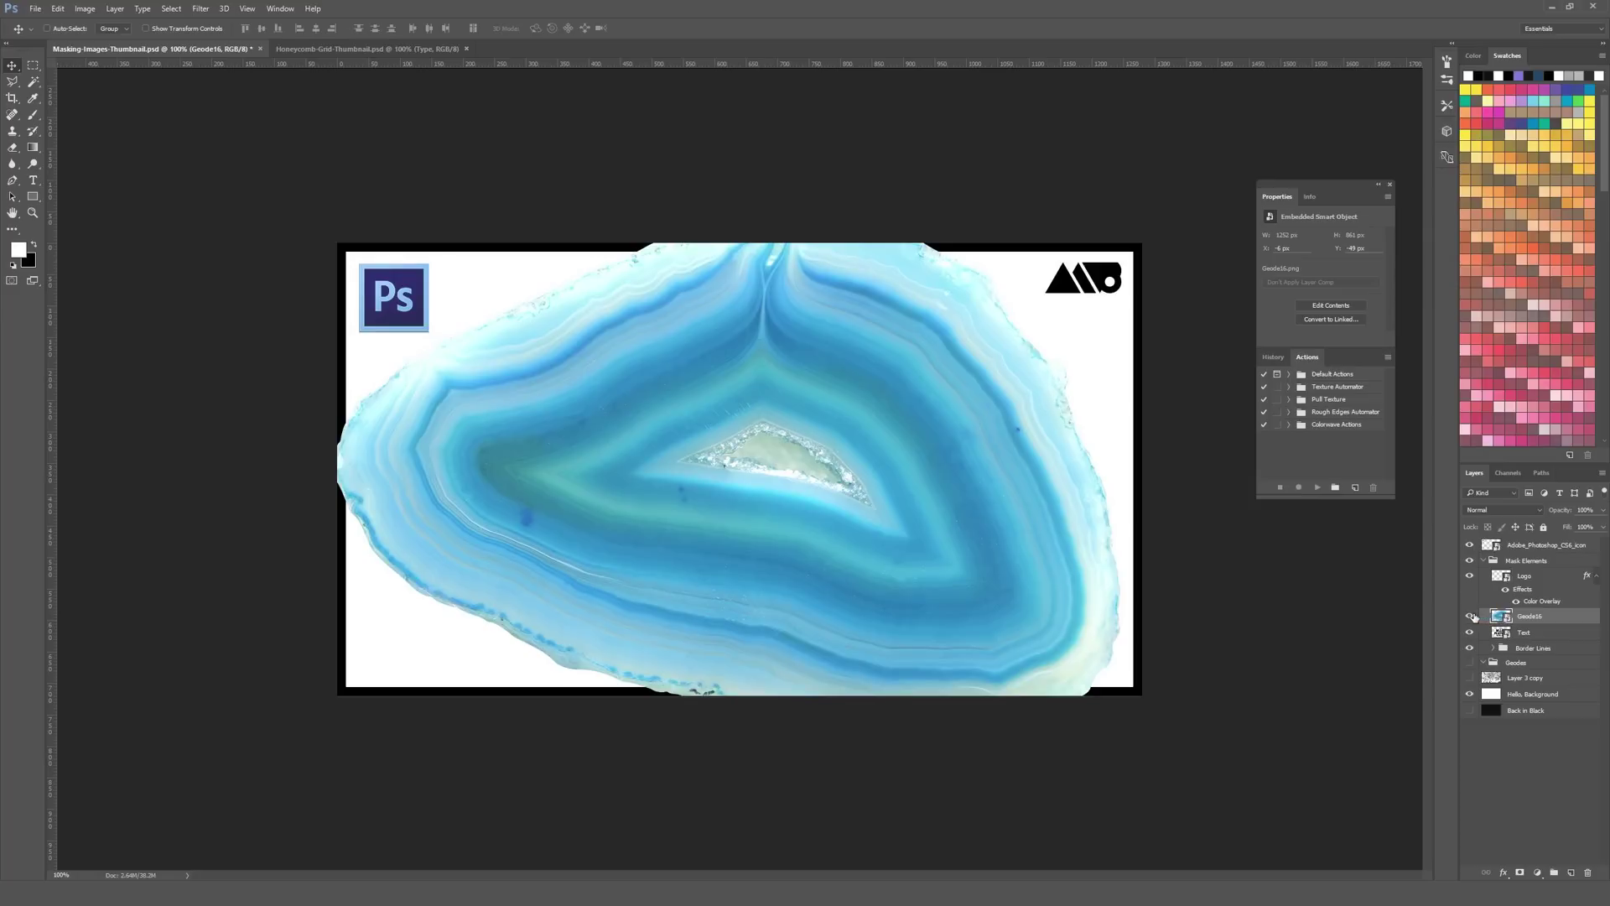
Step: Compare the Geode16 and headline text layers by toggling their visibility
{"action": "left_click", "coordinate": [1469, 618]}
{"action": "left_click", "coordinate": [1469, 617]}
{"action": "left_click", "coordinate": [1470, 617]}
{"action": "left_click", "coordinate": [1469, 617]}
{"action": "left_click", "coordinate": [1469, 617]}
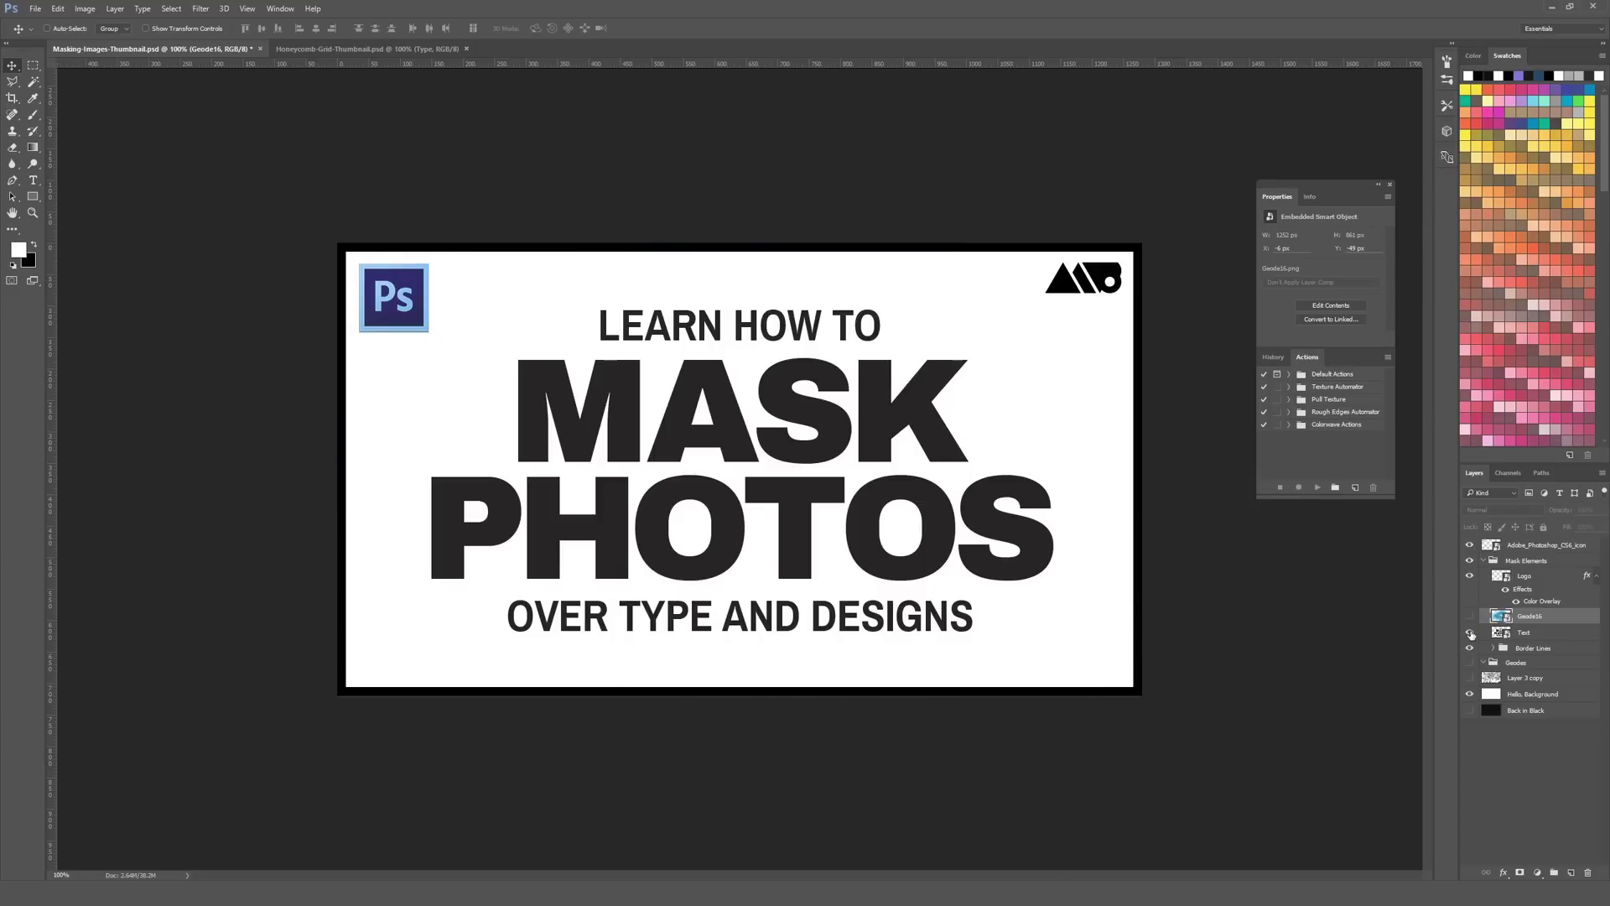
{"action": "left_click", "coordinate": [1469, 632]}
{"action": "left_click", "coordinate": [1469, 633]}
{"action": "left_click", "coordinate": [1470, 633]}
{"action": "left_click", "coordinate": [1469, 633]}
{"action": "left_click", "coordinate": [1469, 617]}
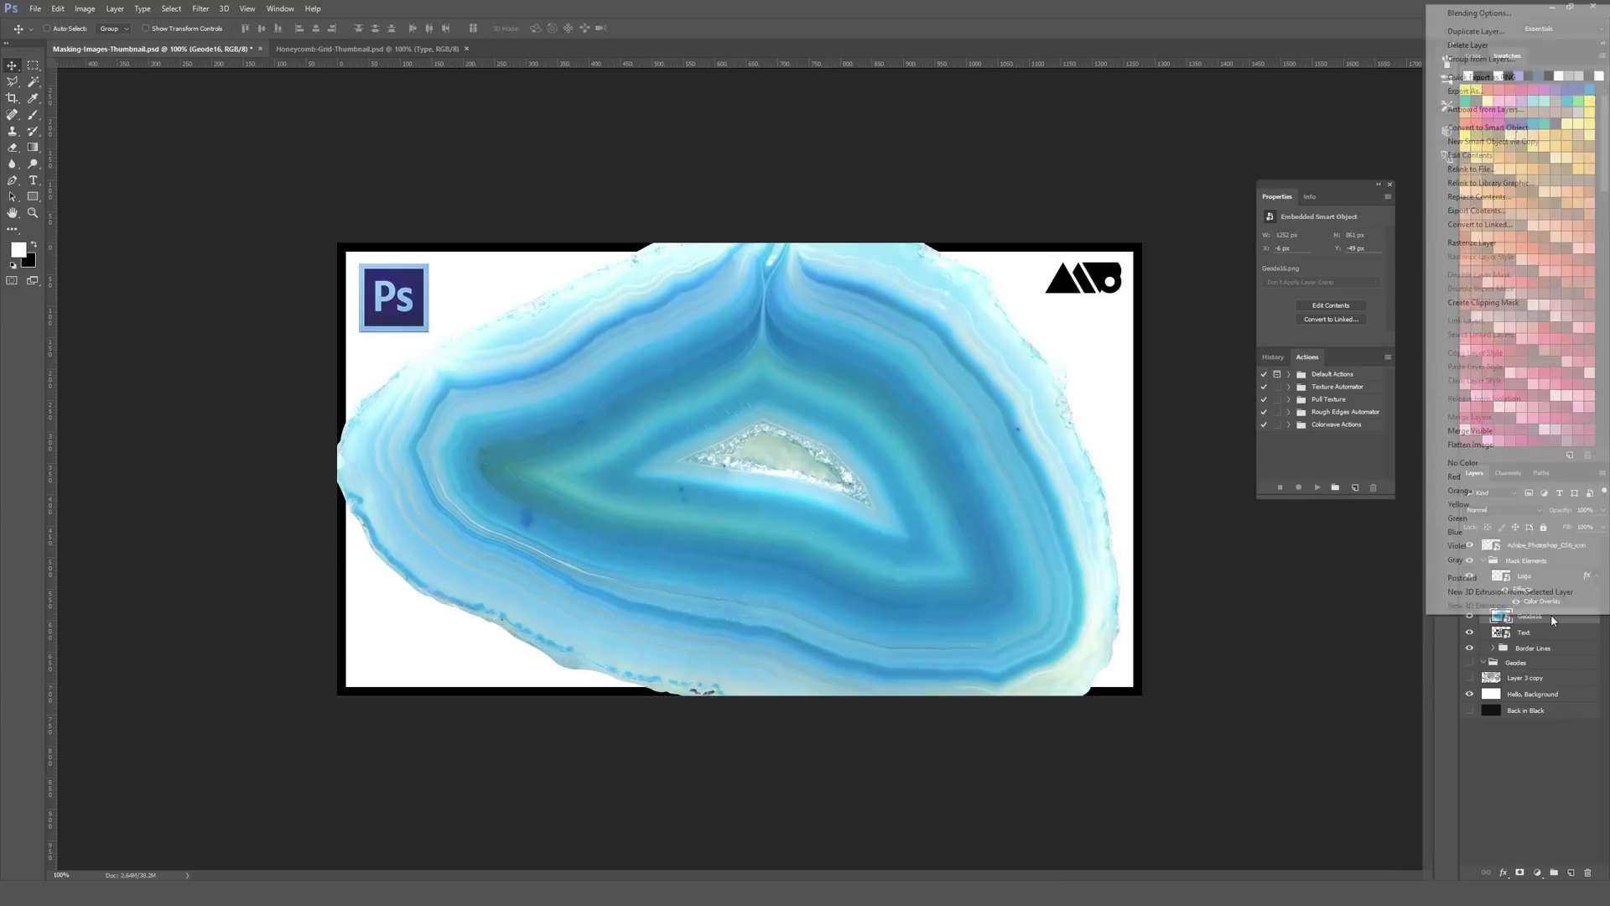
Step: Clip the Geode16 layer to the headline text with Create Clipping Mask
{"action": "key", "text": "ctrl+comma"}
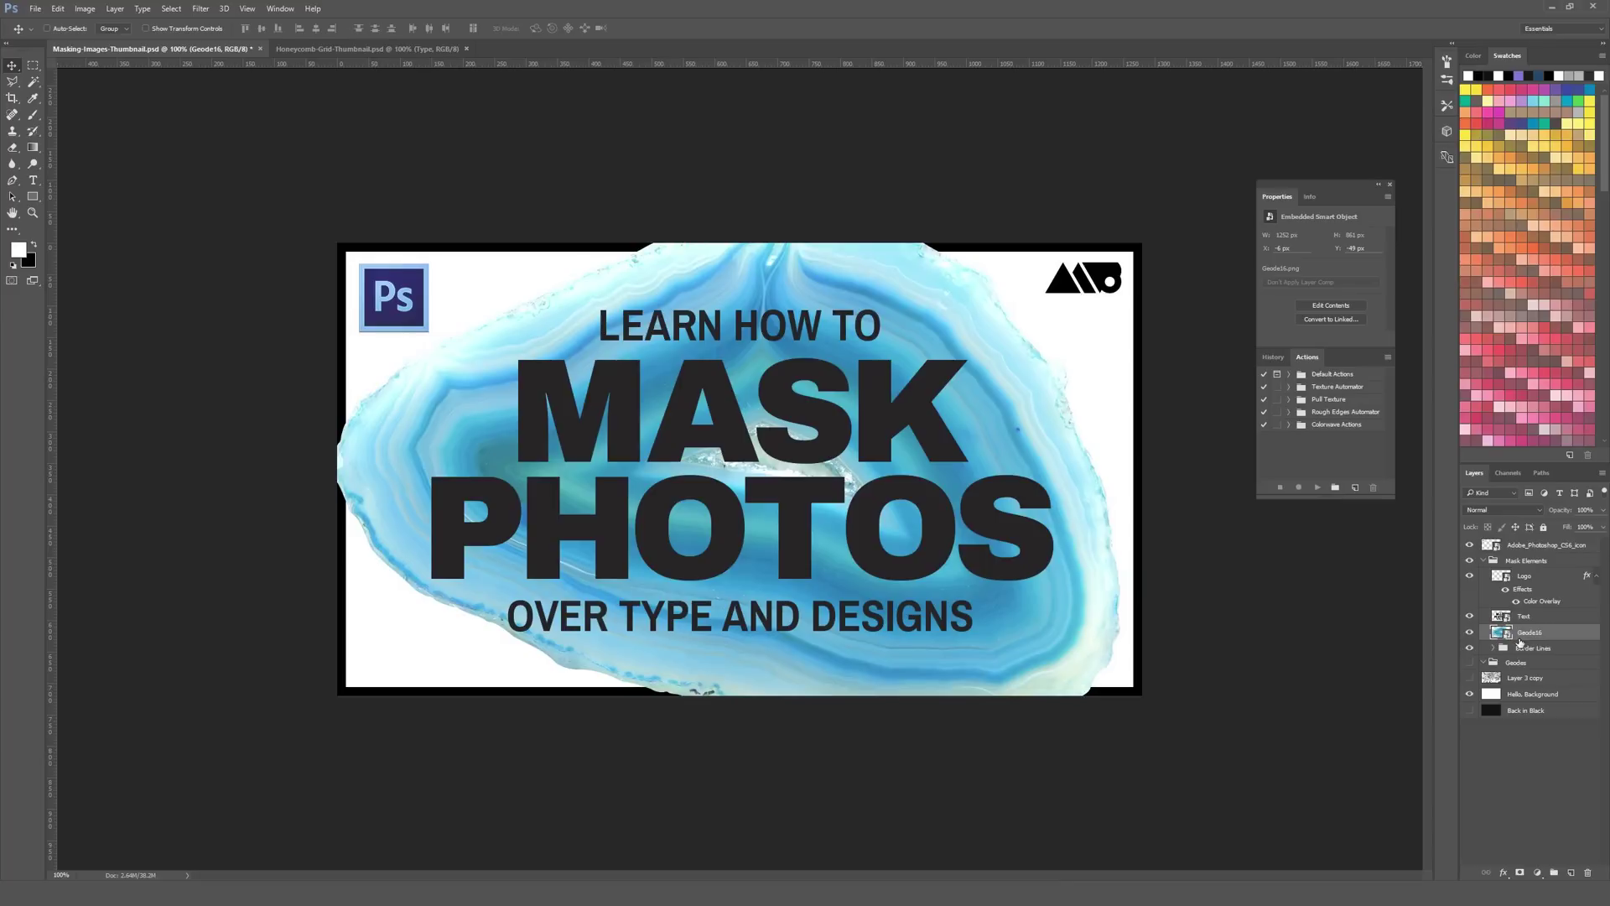
{"action": "key", "text": "ctrl+comma"}
{"action": "left_click", "coordinate": [1470, 617]}
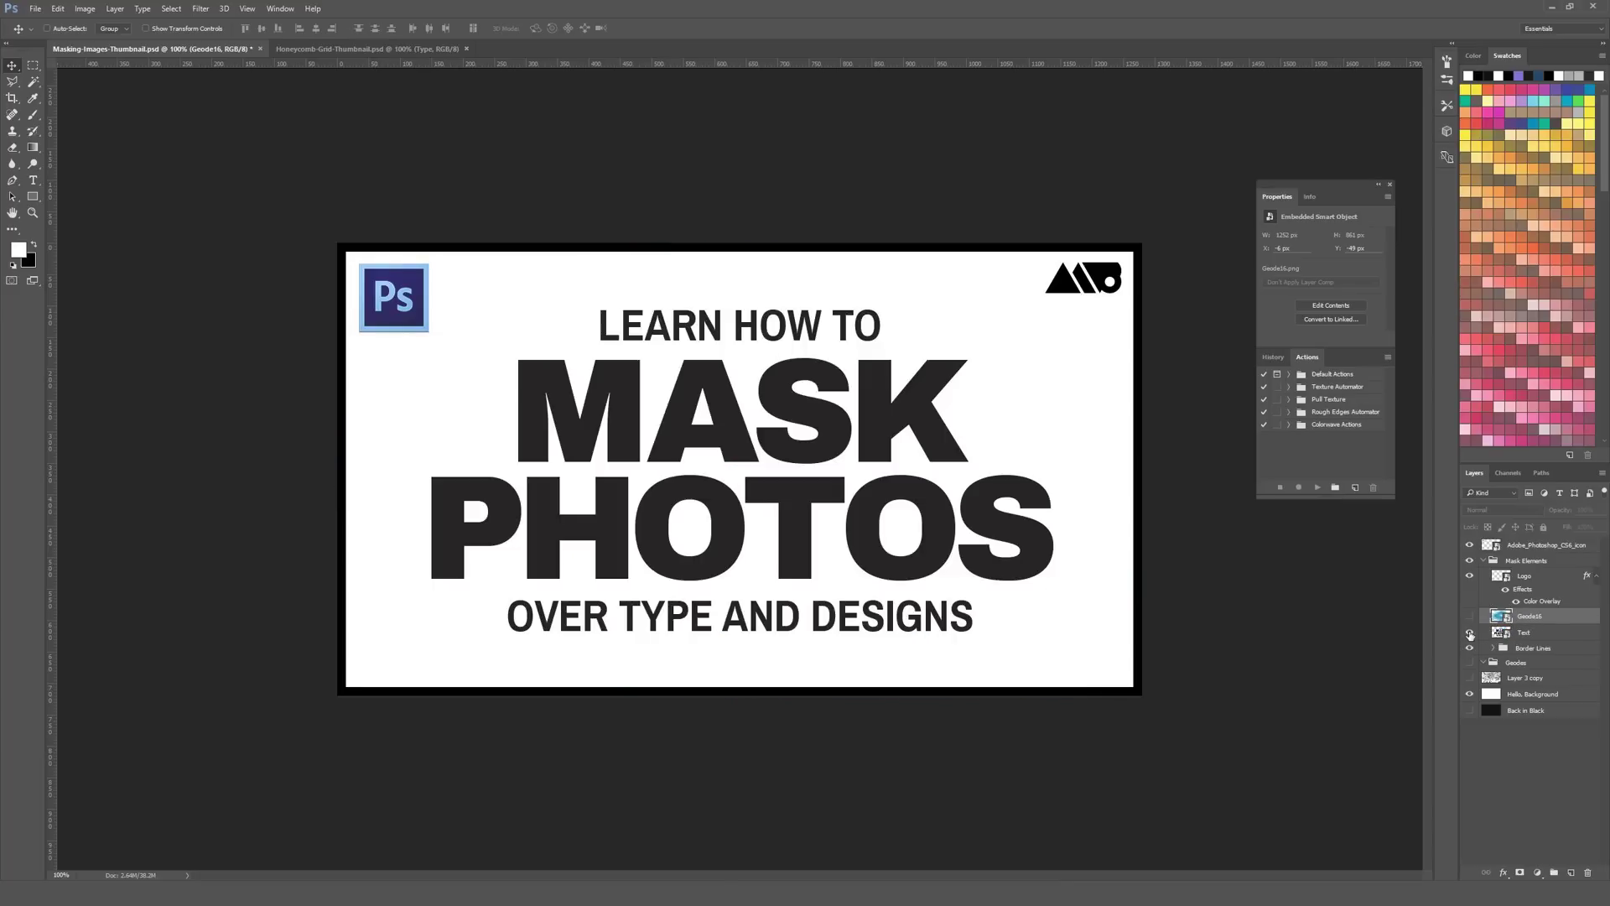
{"action": "left_click", "coordinate": [1470, 617]}
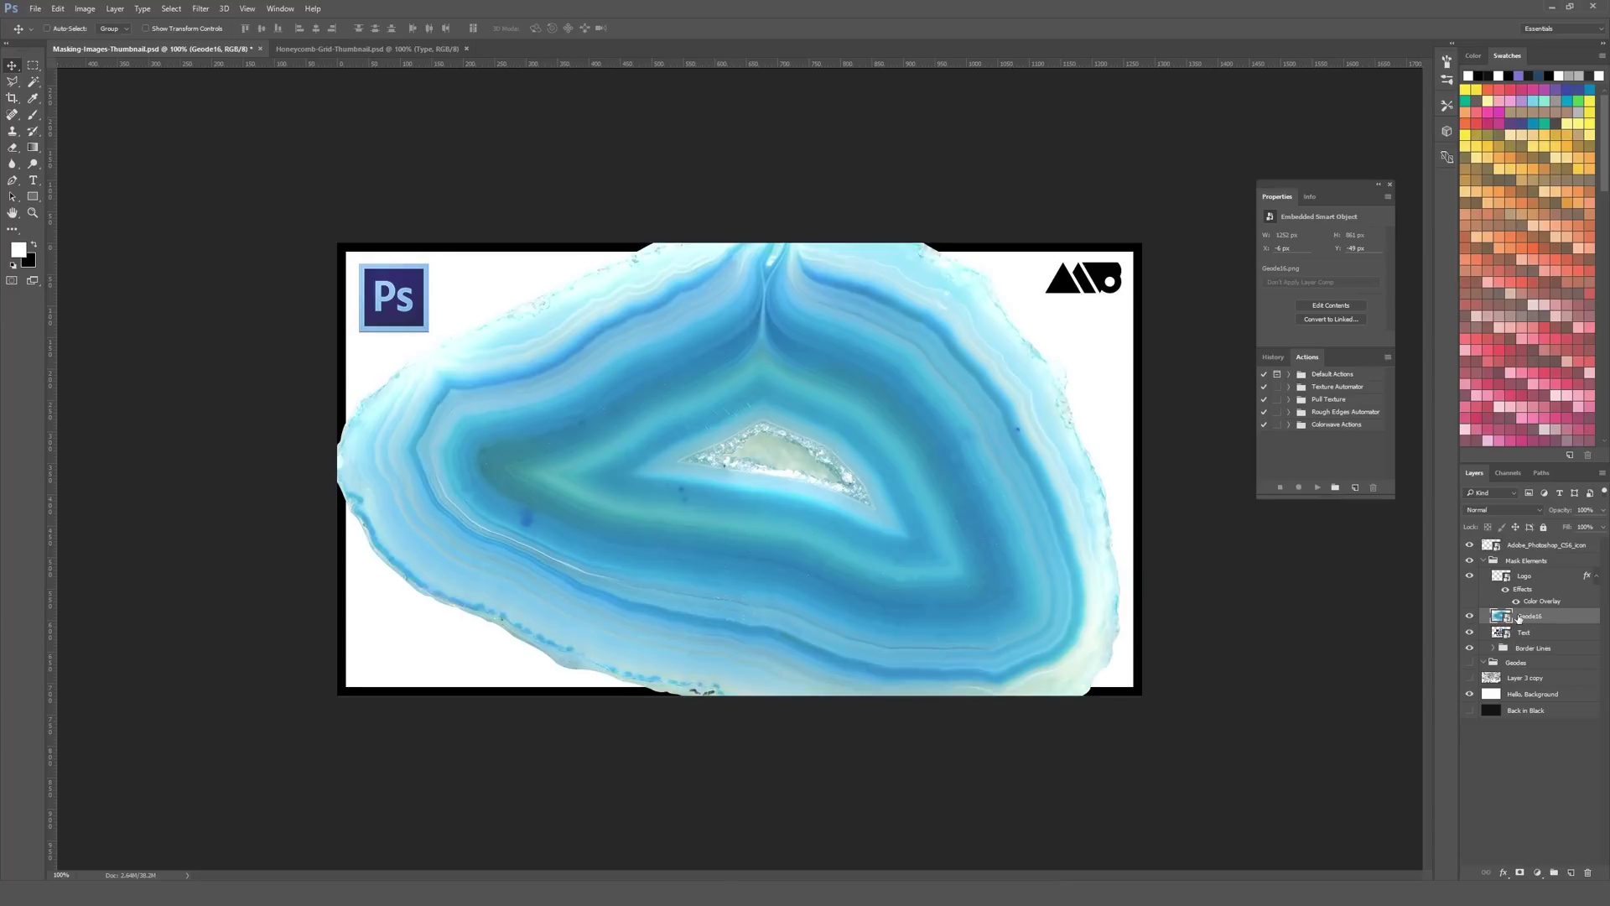
{"action": "right_click", "coordinate": [1549, 618]}
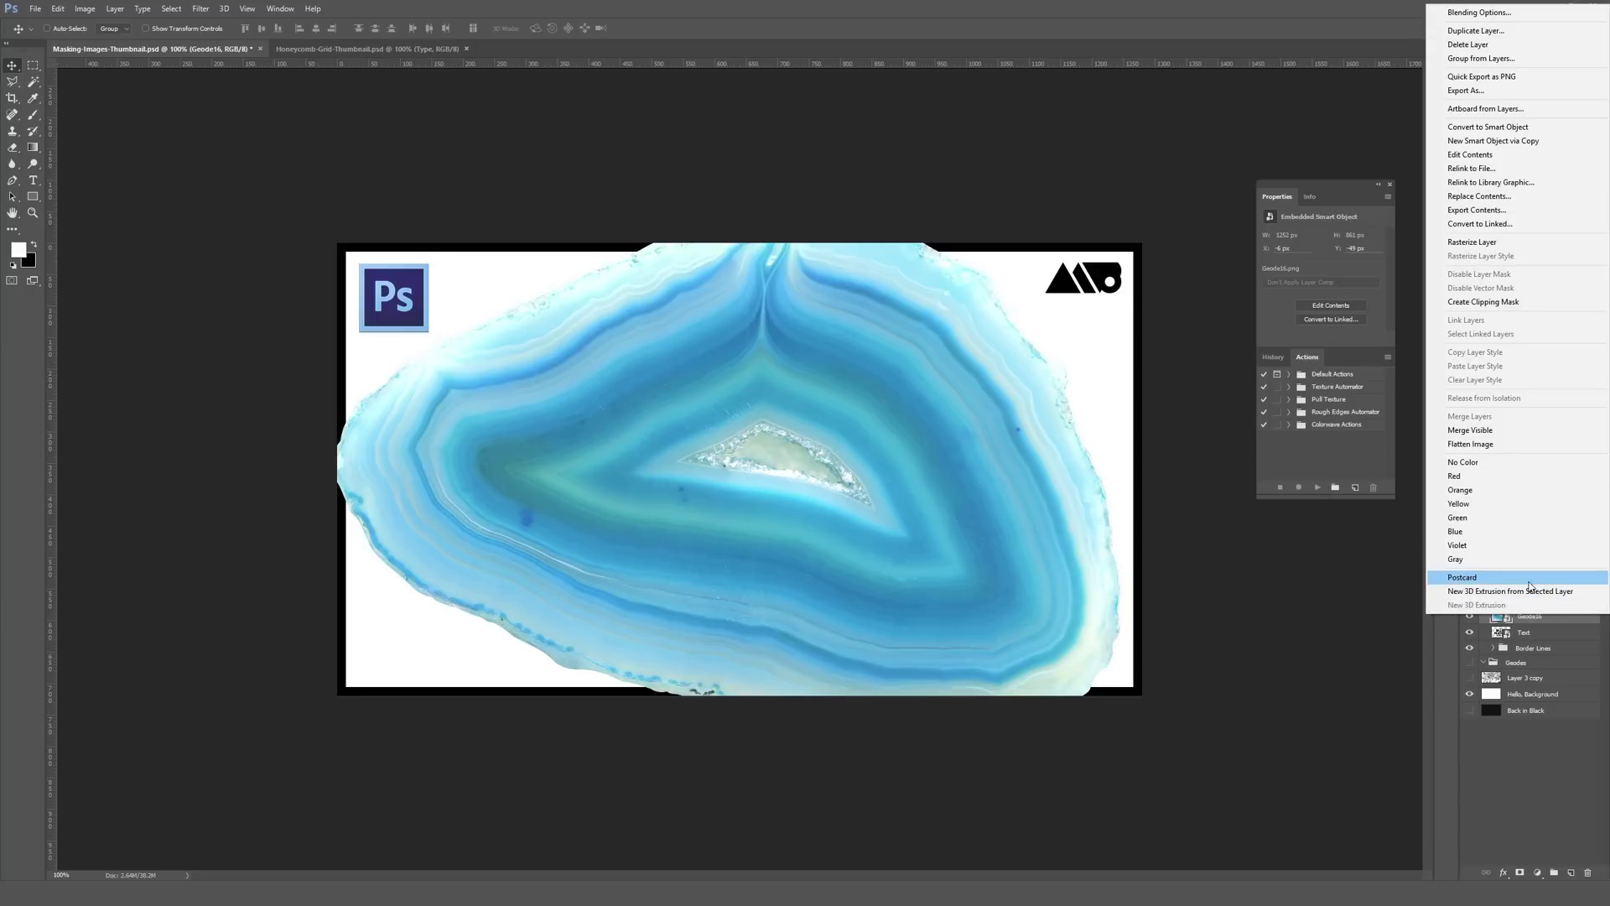
{"action": "left_click", "coordinate": [1530, 305]}
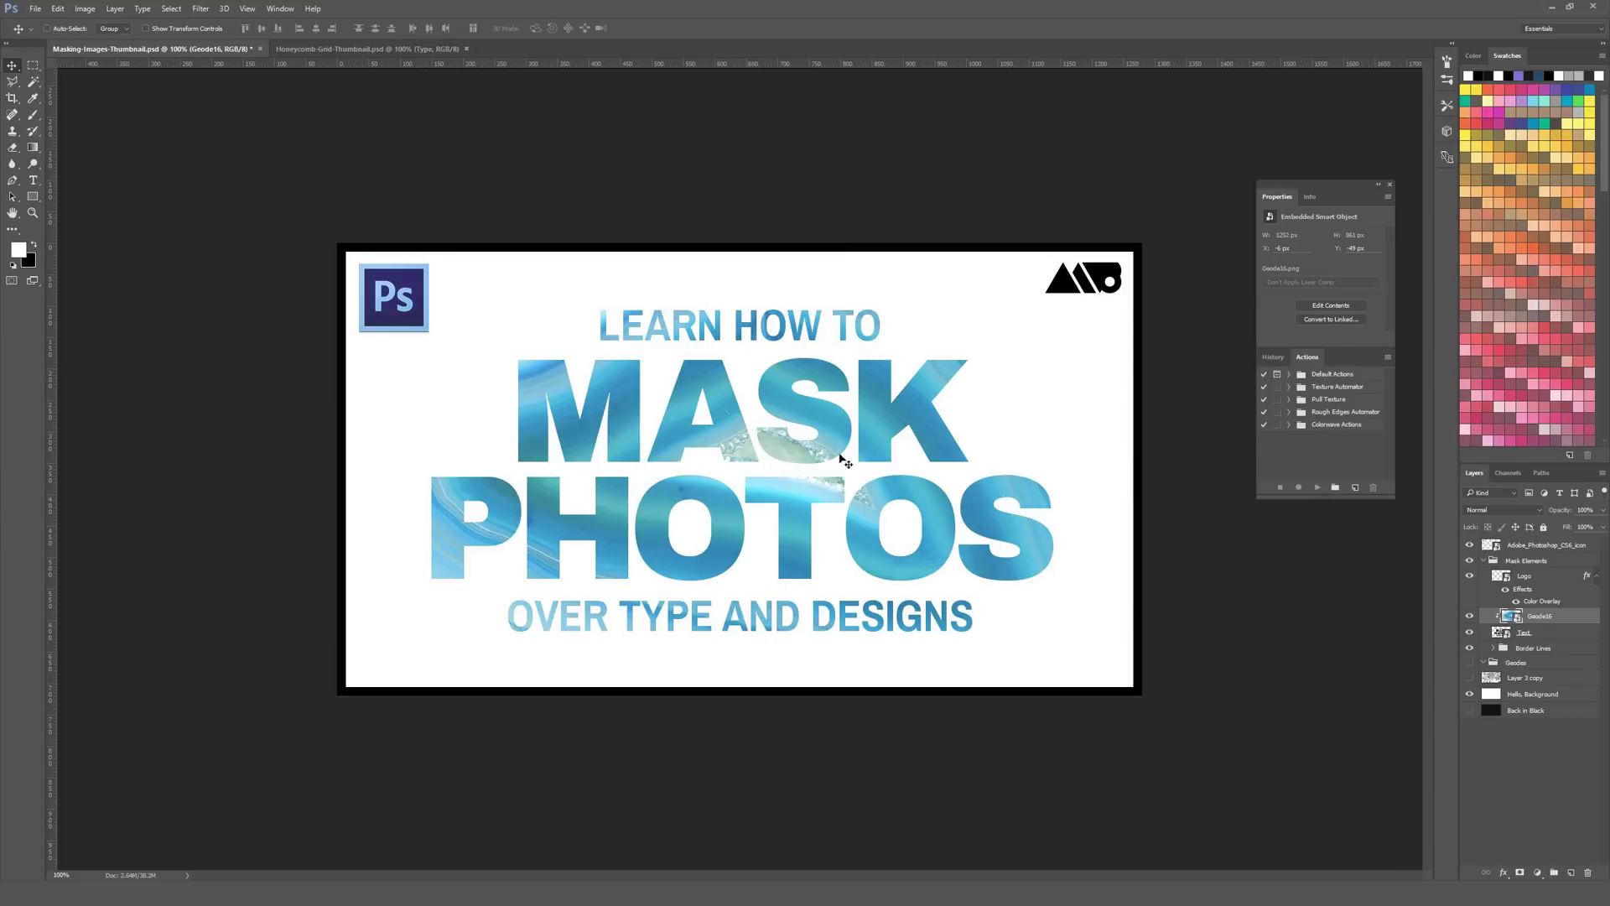
{"action": "left_click_drag", "start_coordinate": [811, 390], "coordinate": [826, 468]}
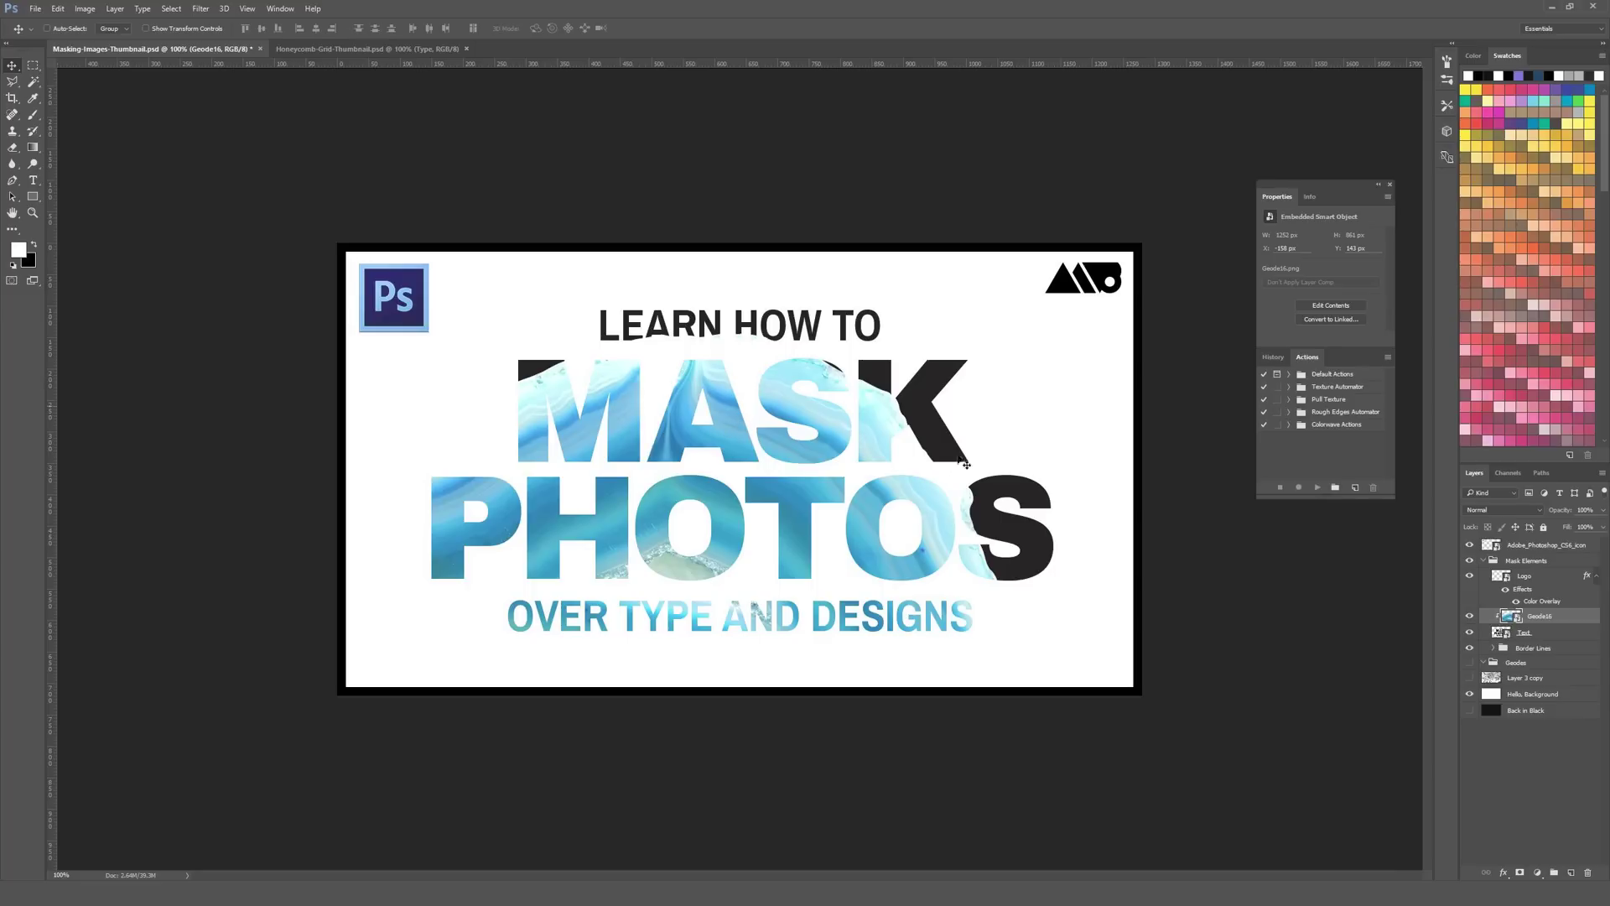
{"action": "left_click_drag", "start_coordinate": [864, 450], "coordinate": [938, 537]}
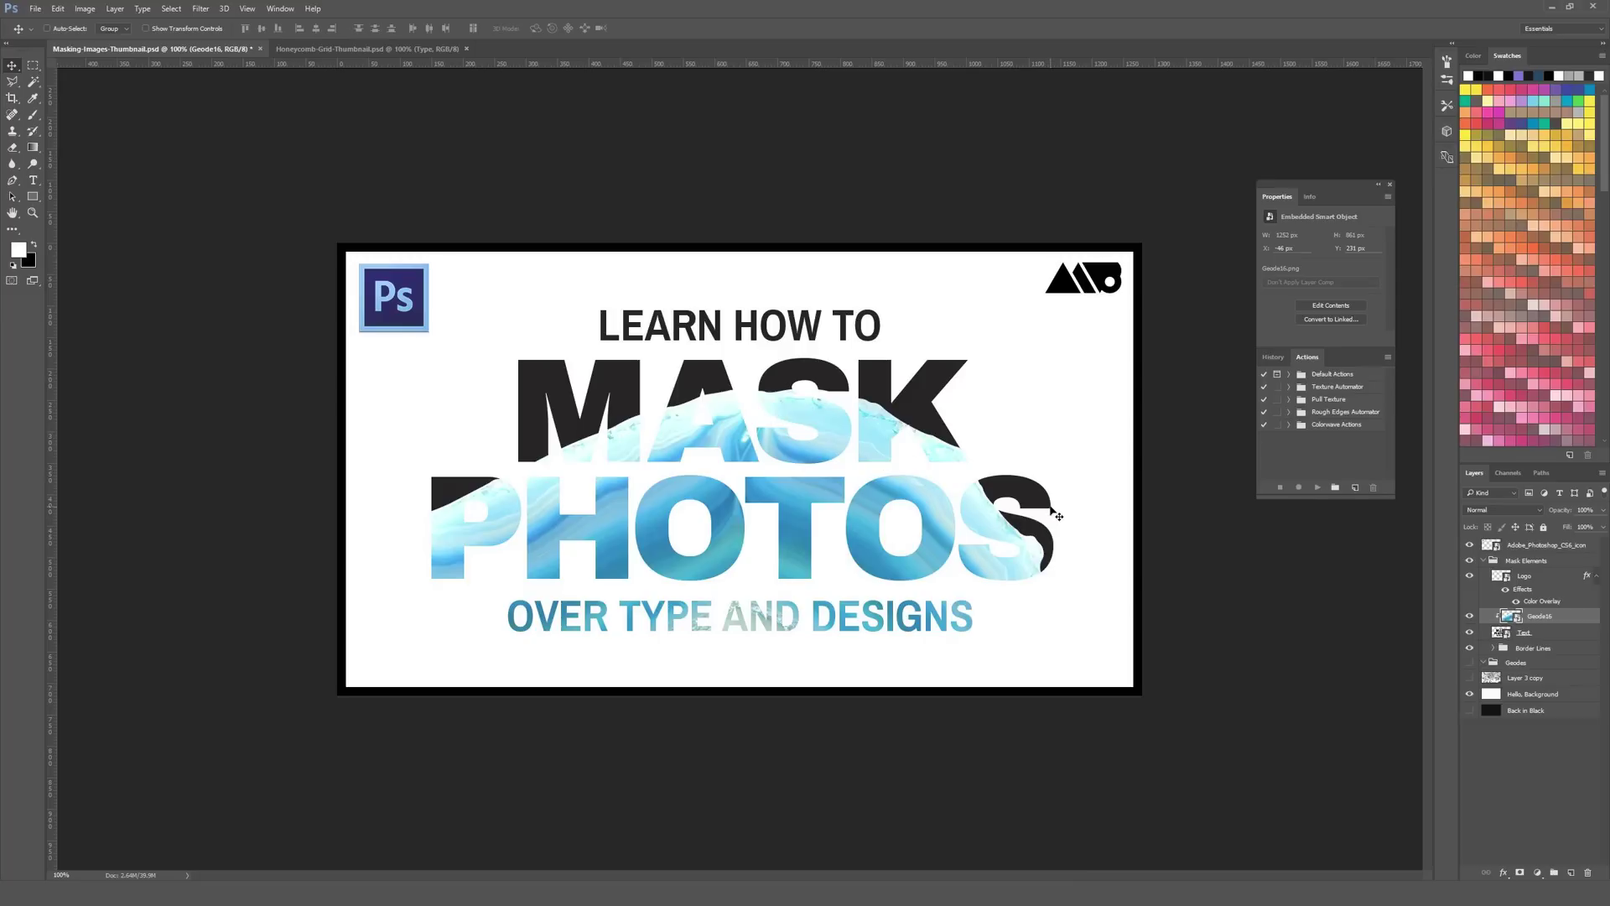
{"action": "left_click_drag", "start_coordinate": [938, 480], "coordinate": [901, 499]}
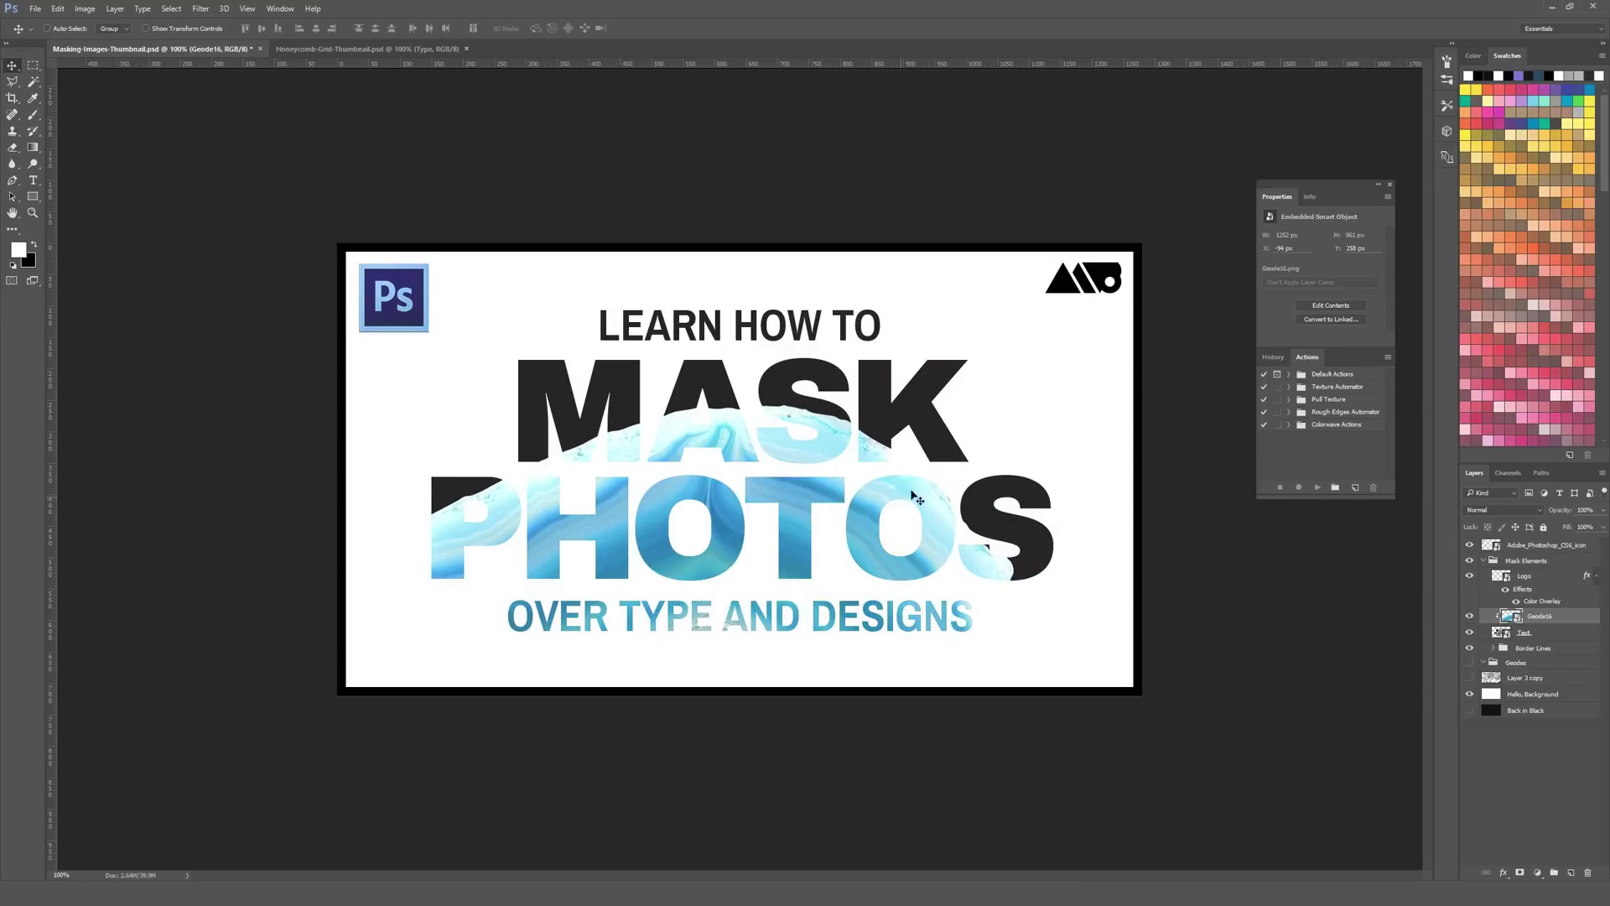
{"action": "left_click_drag", "start_coordinate": [824, 475], "coordinate": [889, 267]}
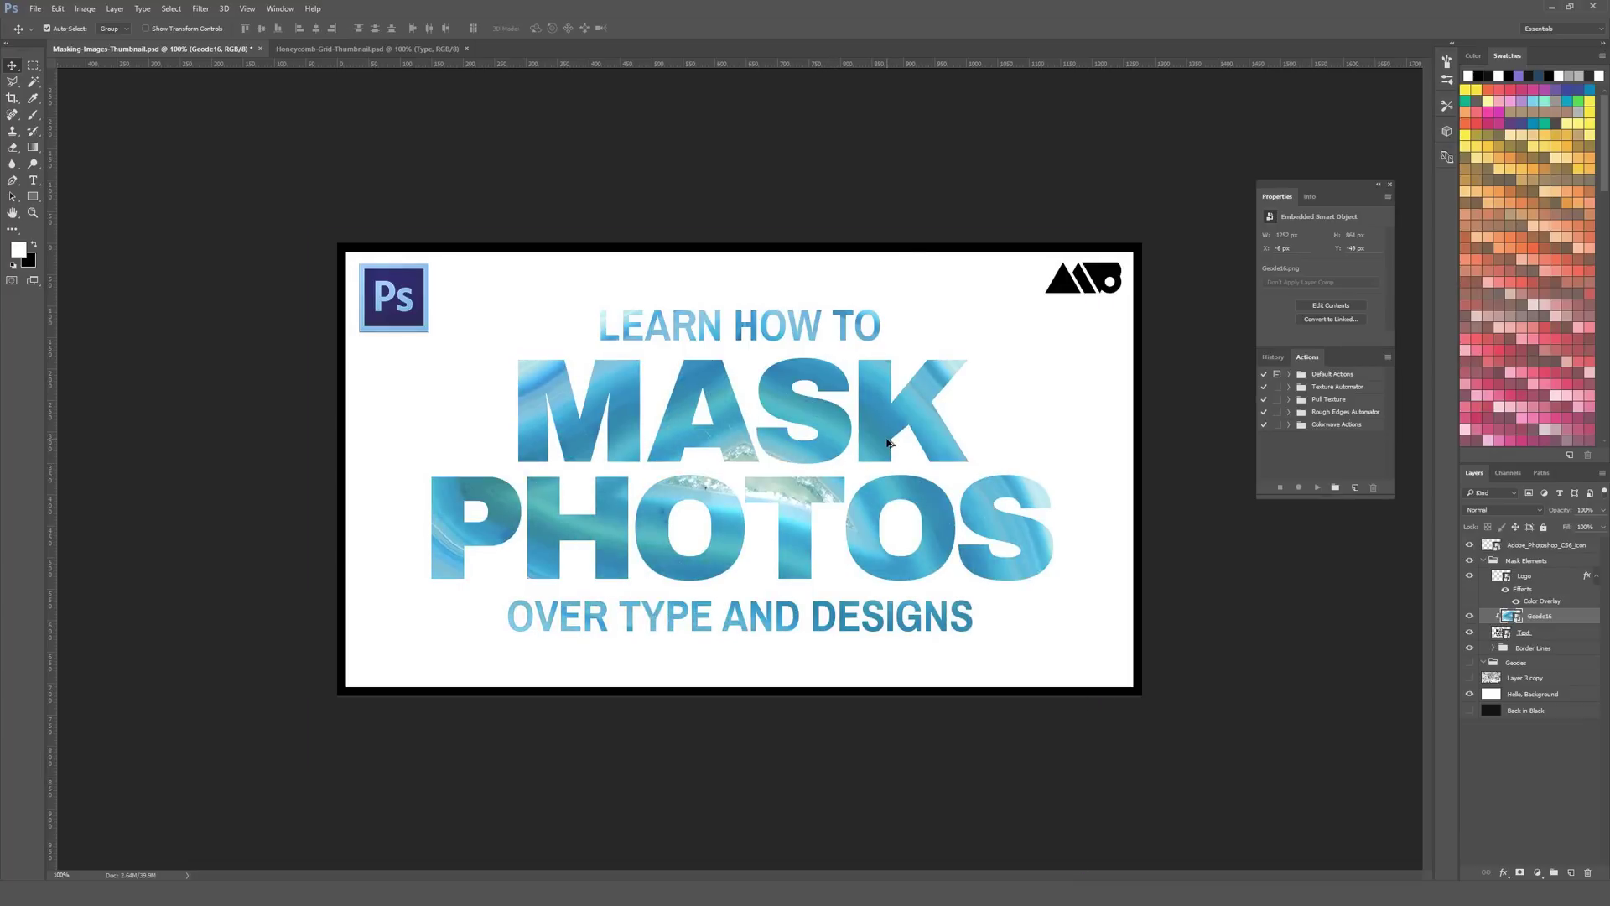
{"action": "key", "text": "ctrl+alt+g"}
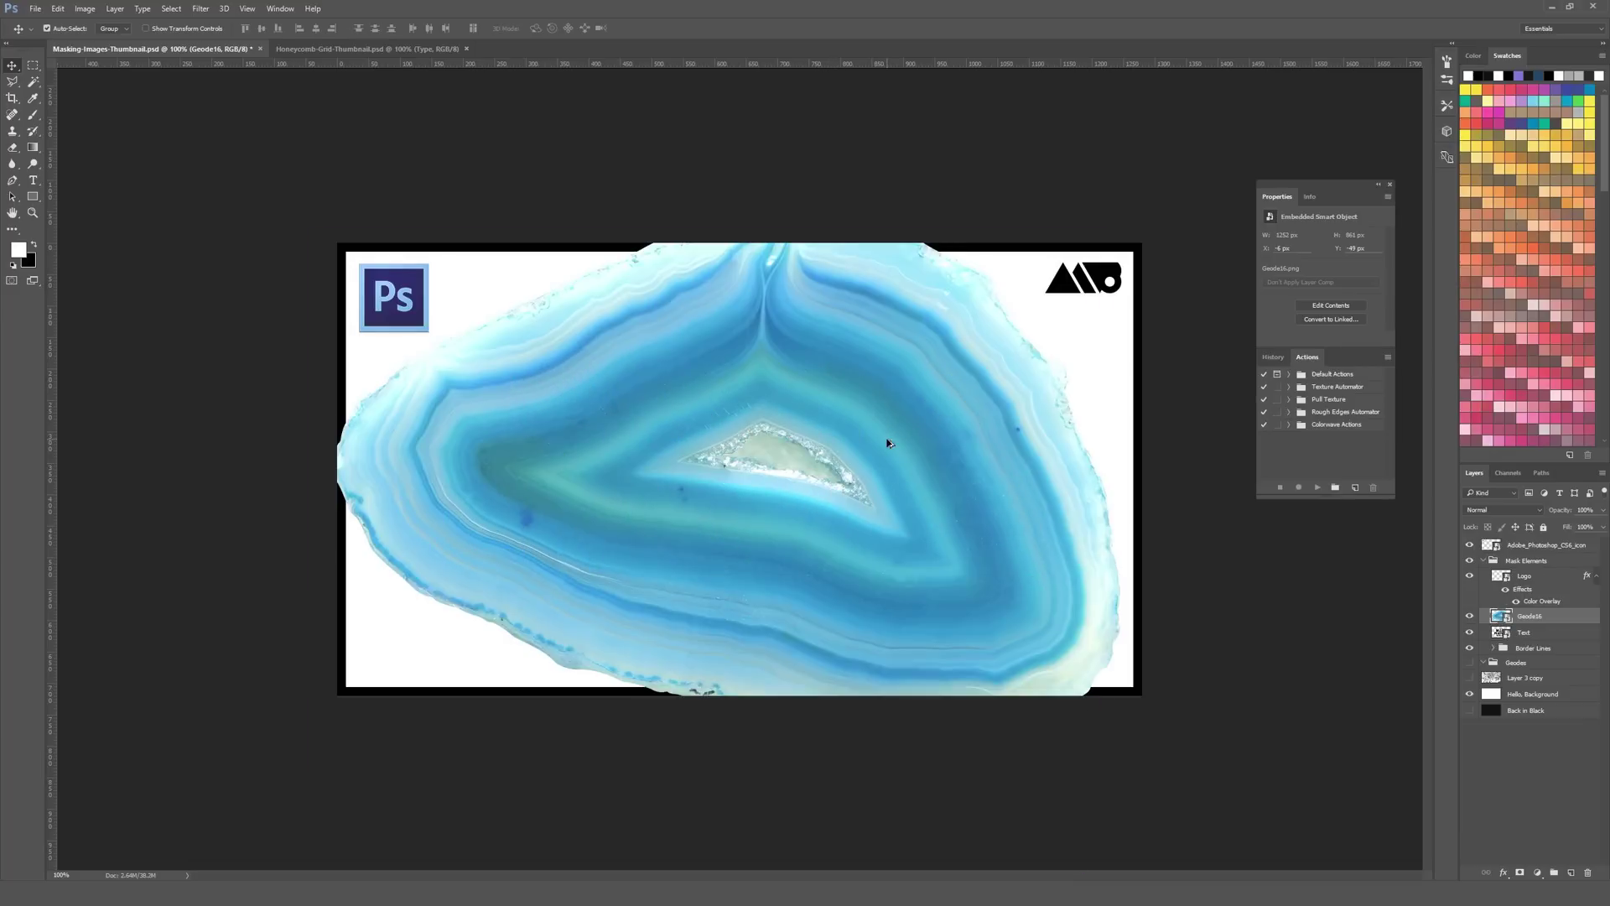
Step: Compare the Geode16, headline text and white background layers, leaving Geode16 hidden
{"action": "left_click", "coordinate": [1470, 616]}
{"action": "left_click", "coordinate": [1469, 633]}
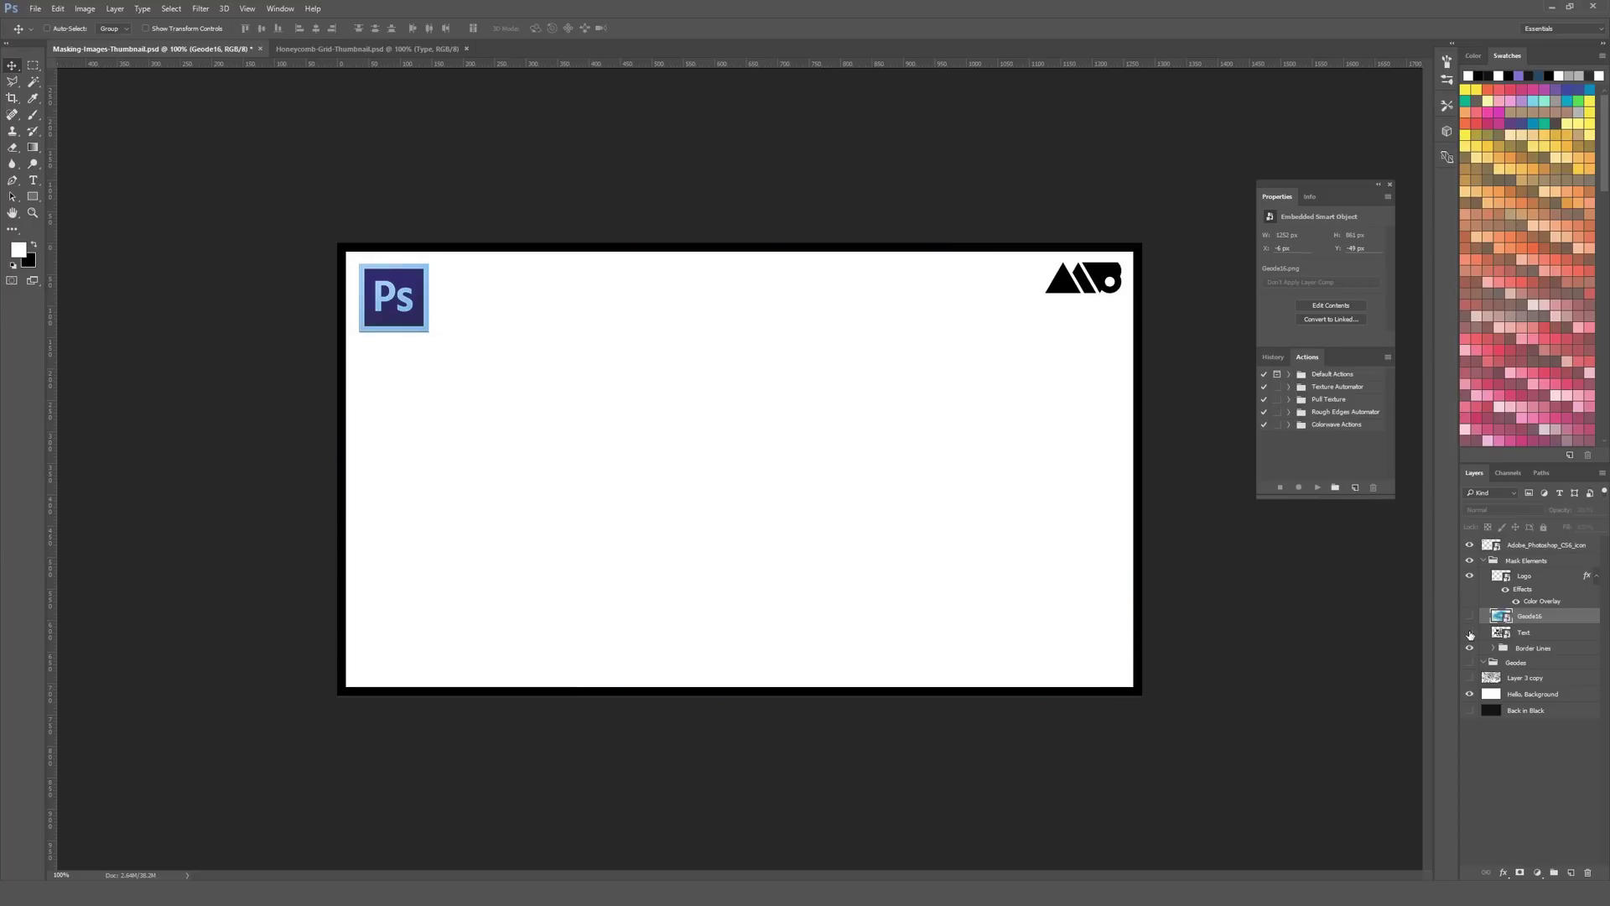
{"action": "left_click", "coordinate": [1470, 633]}
{"action": "left_click", "coordinate": [1470, 616]}
{"action": "left_click", "coordinate": [1470, 616]}
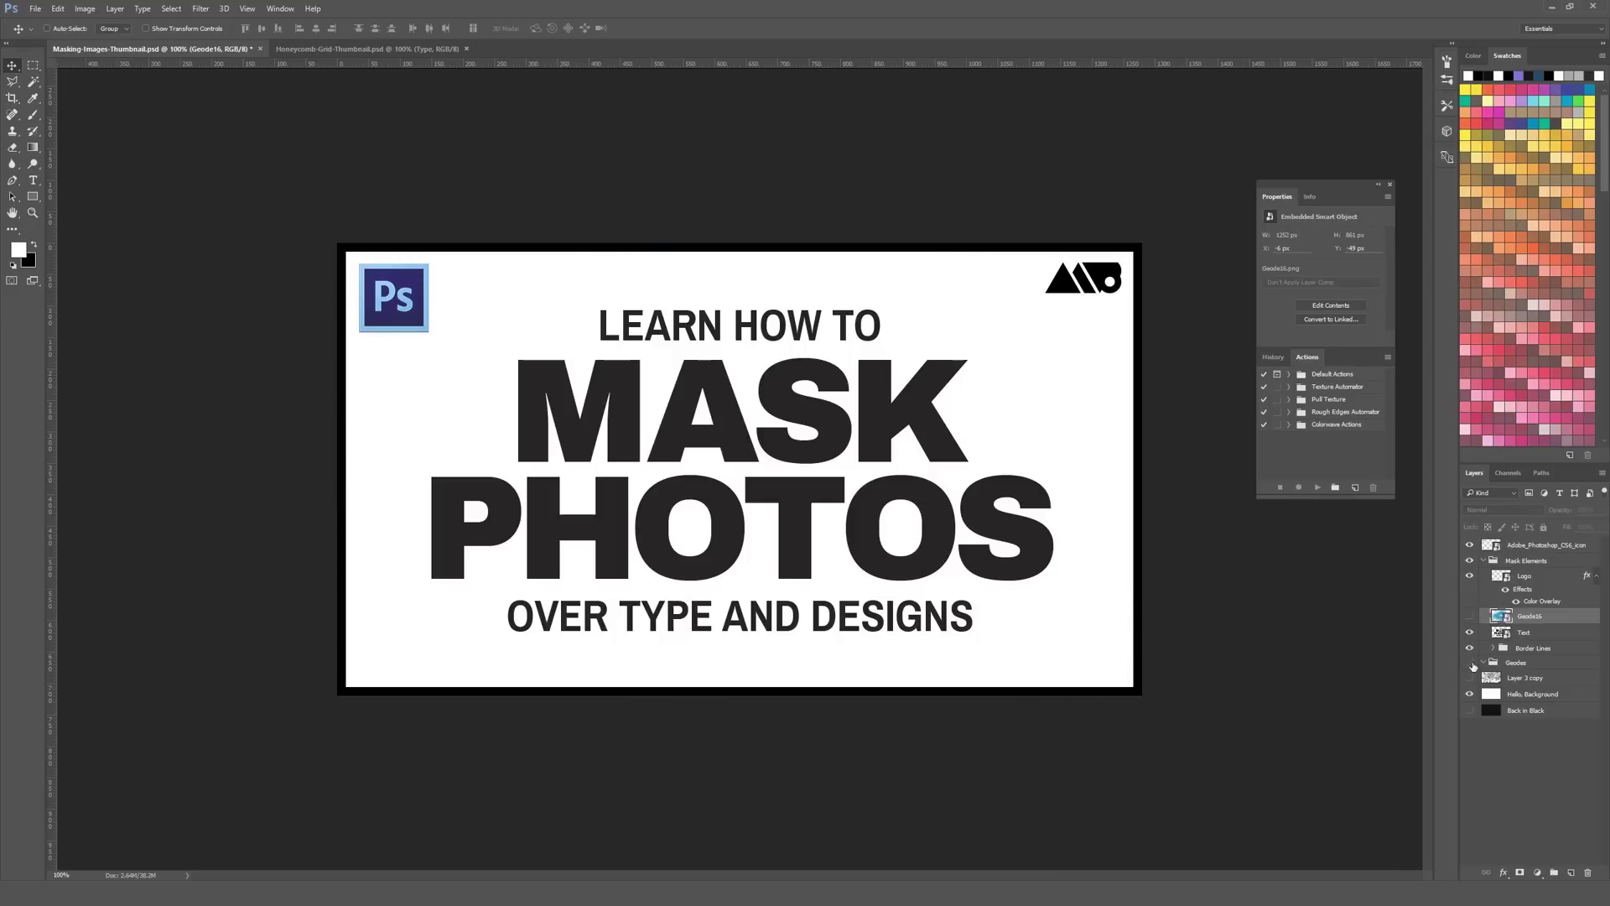
{"action": "left_click", "coordinate": [1469, 694]}
{"action": "left_click", "coordinate": [1469, 694]}
Step: Load the headline lettering as a selection, hide the Text layer, and show Geode16
{"action": "left_click", "coordinate": [1499, 633]}
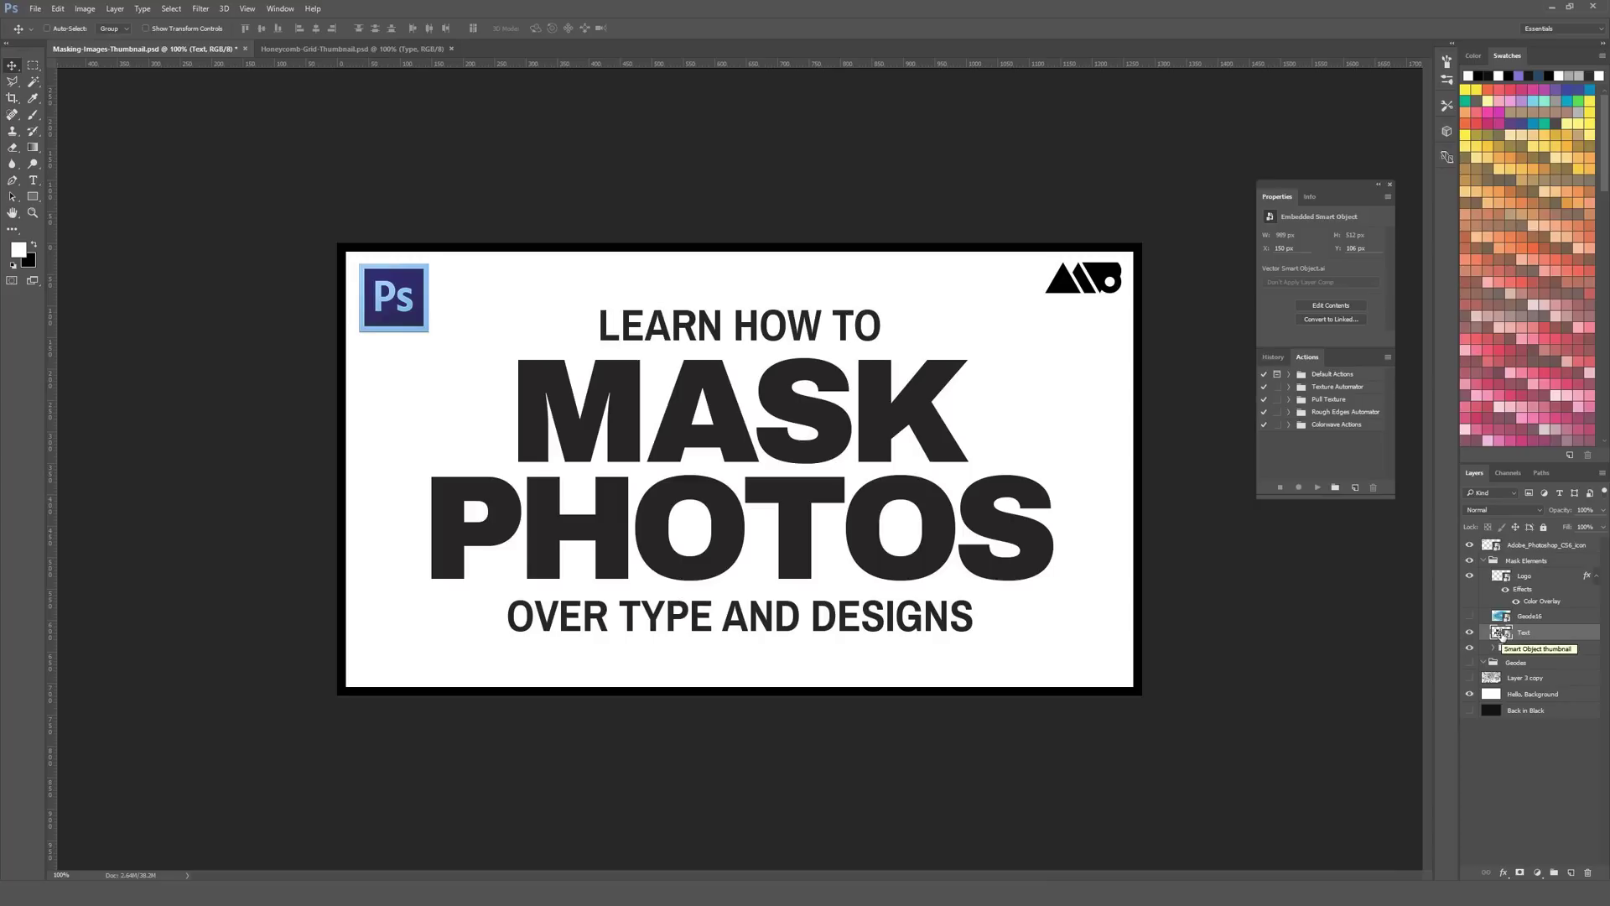
{"action": "key", "text": "ctrl"}
{"action": "left_click", "coordinate": [1501, 635], "text": "ctrl"}
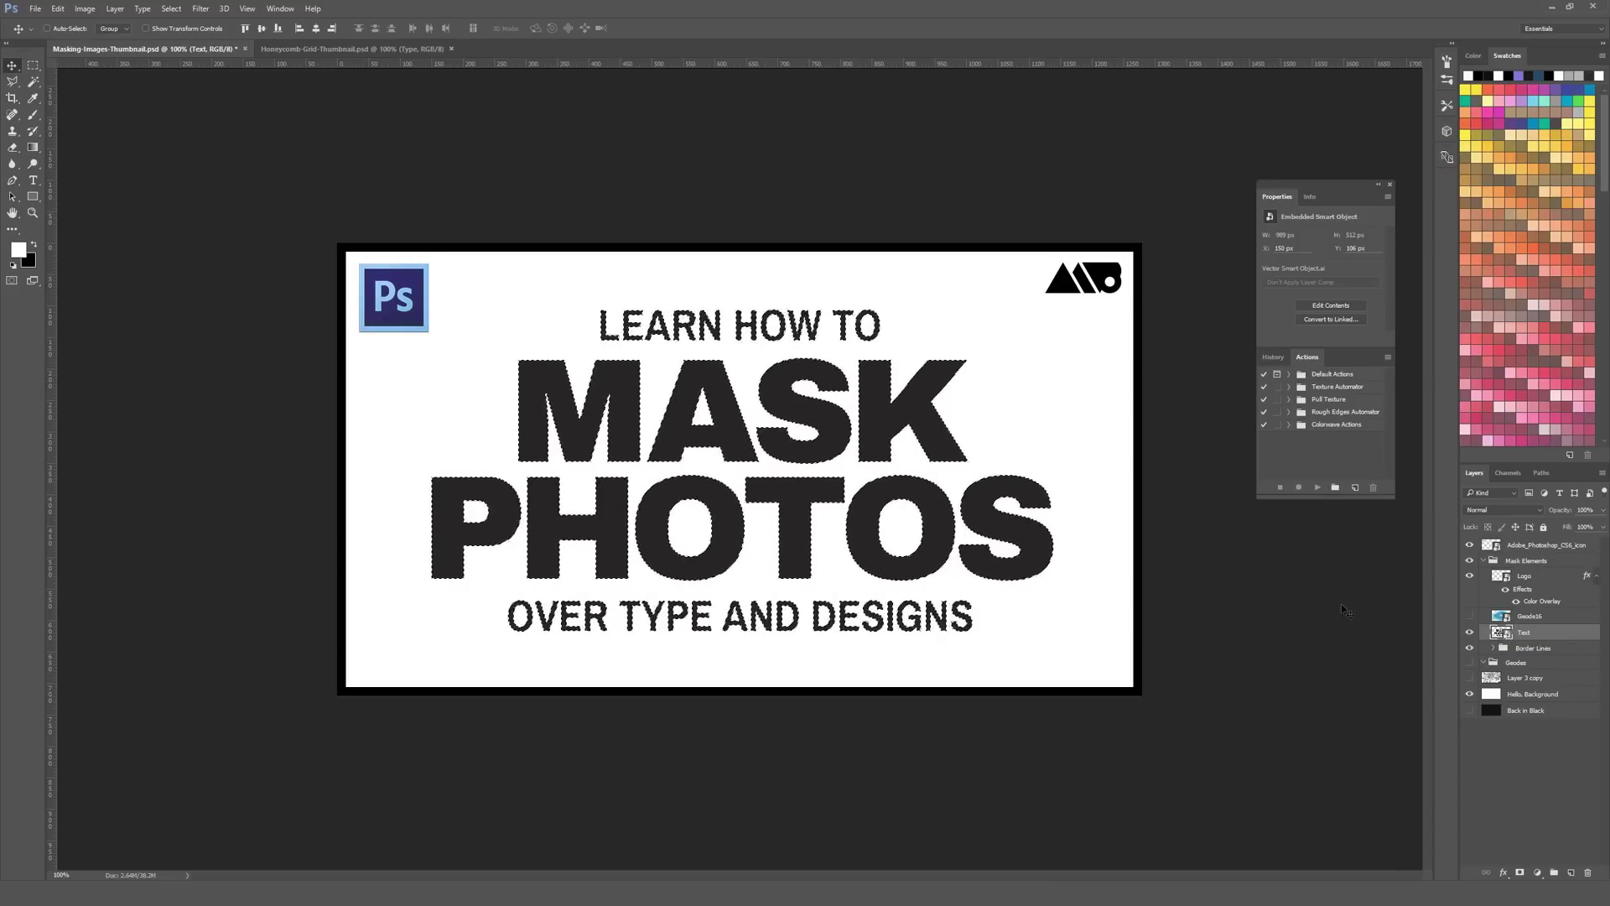
{"action": "left_click", "coordinate": [1470, 635]}
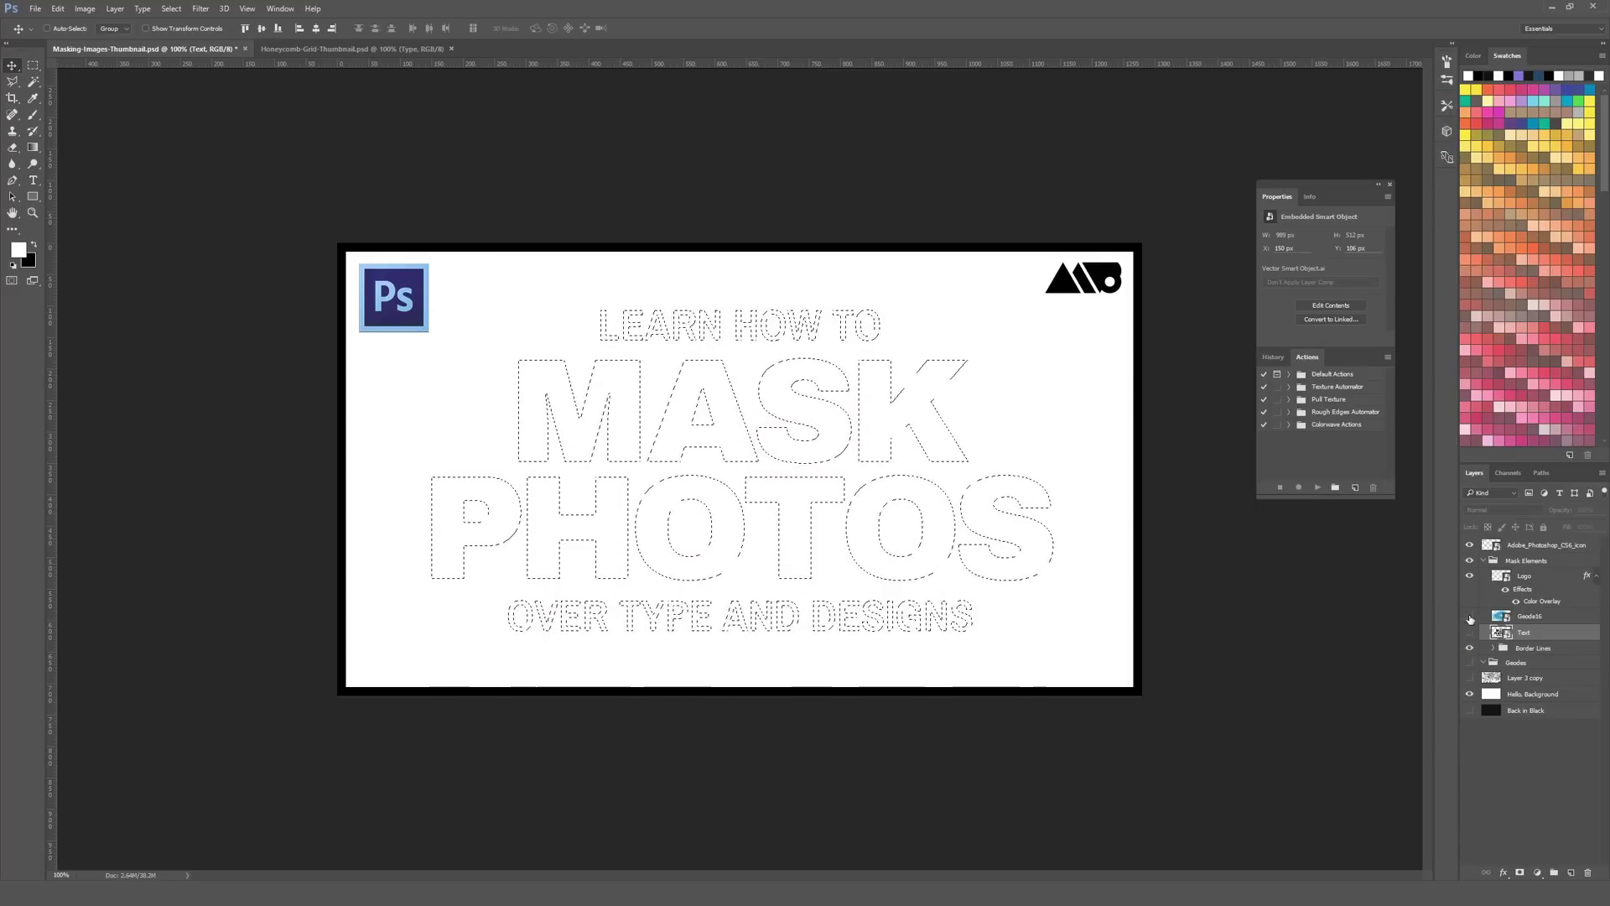
{"action": "left_click", "coordinate": [1481, 621]}
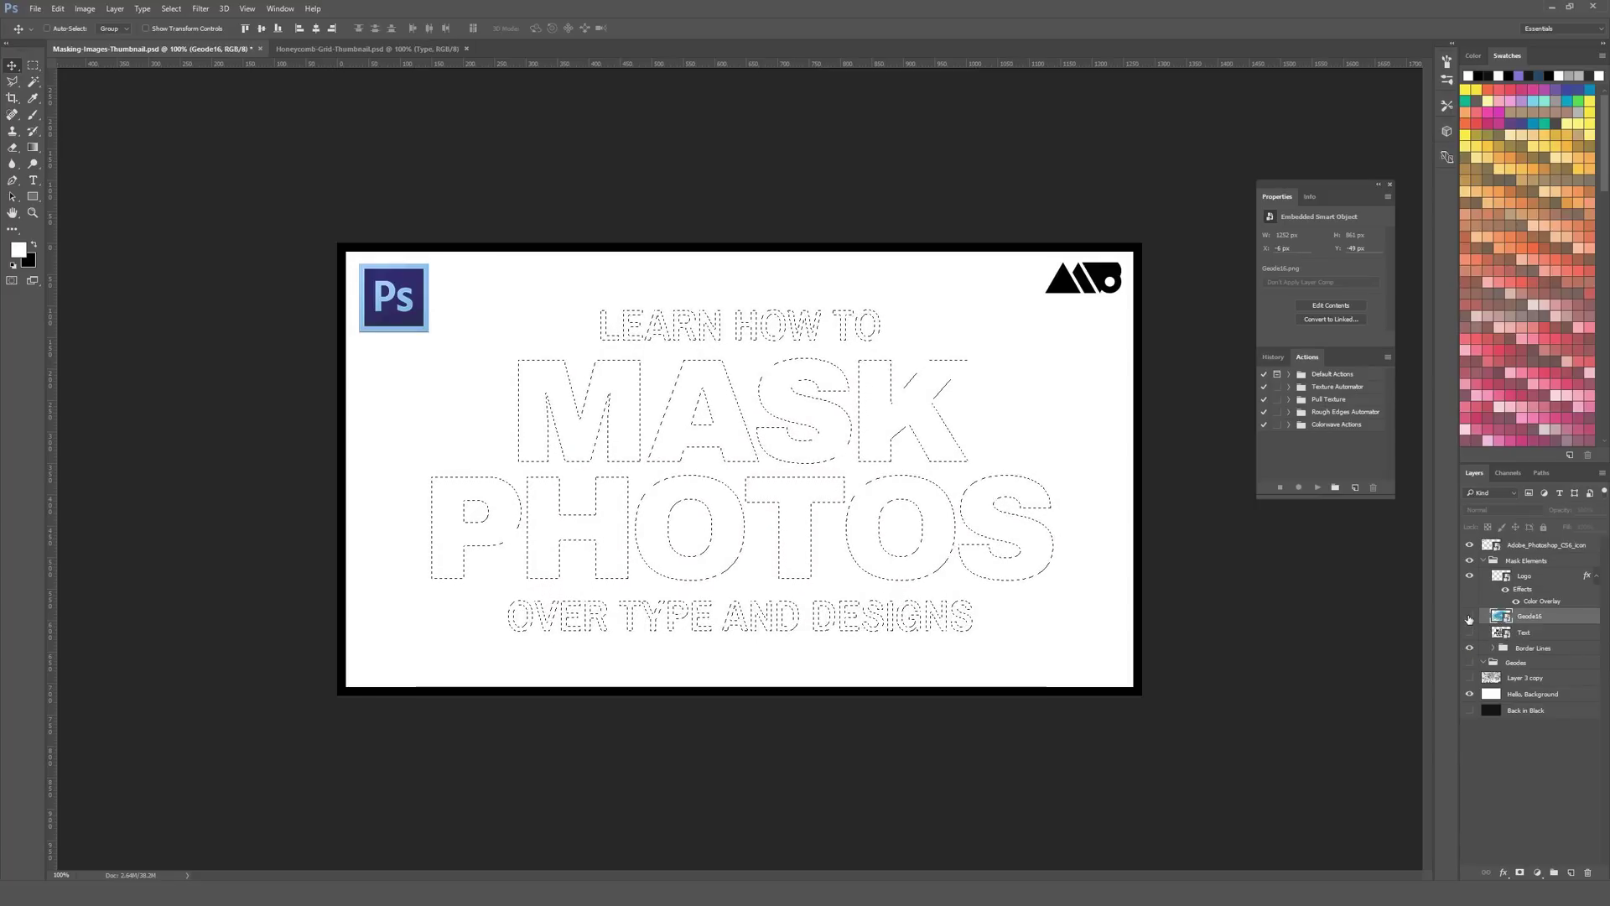
{"action": "left_click", "coordinate": [1469, 617]}
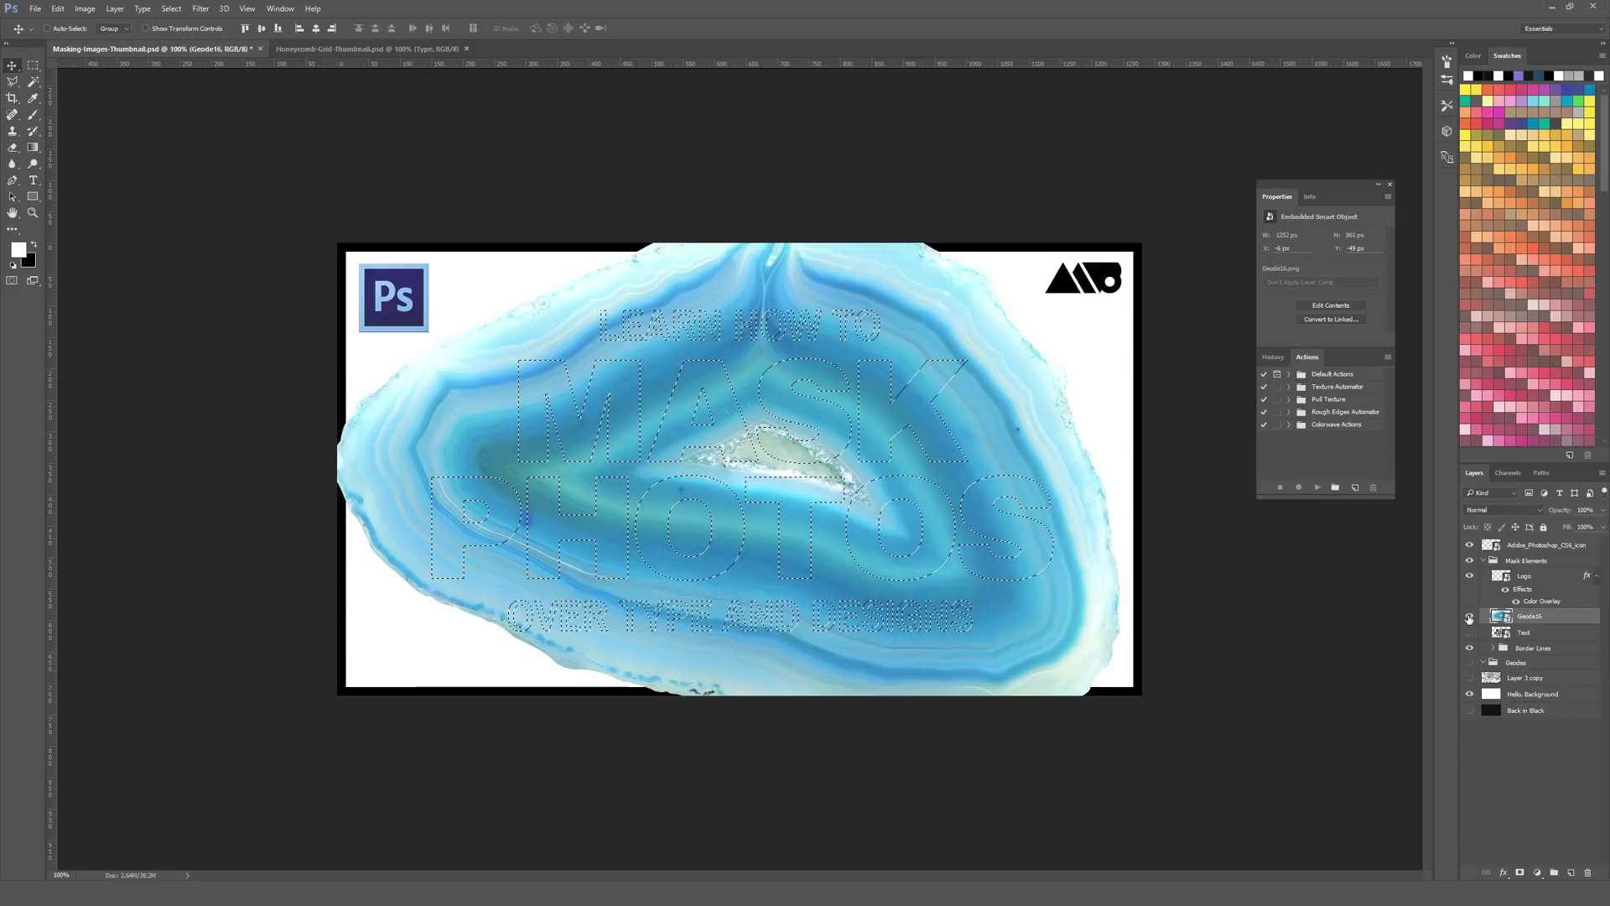
Step: Add a layer mask to Geode16 from the lettering selection, then hide the black Text layer
{"action": "left_click", "coordinate": [1519, 874]}
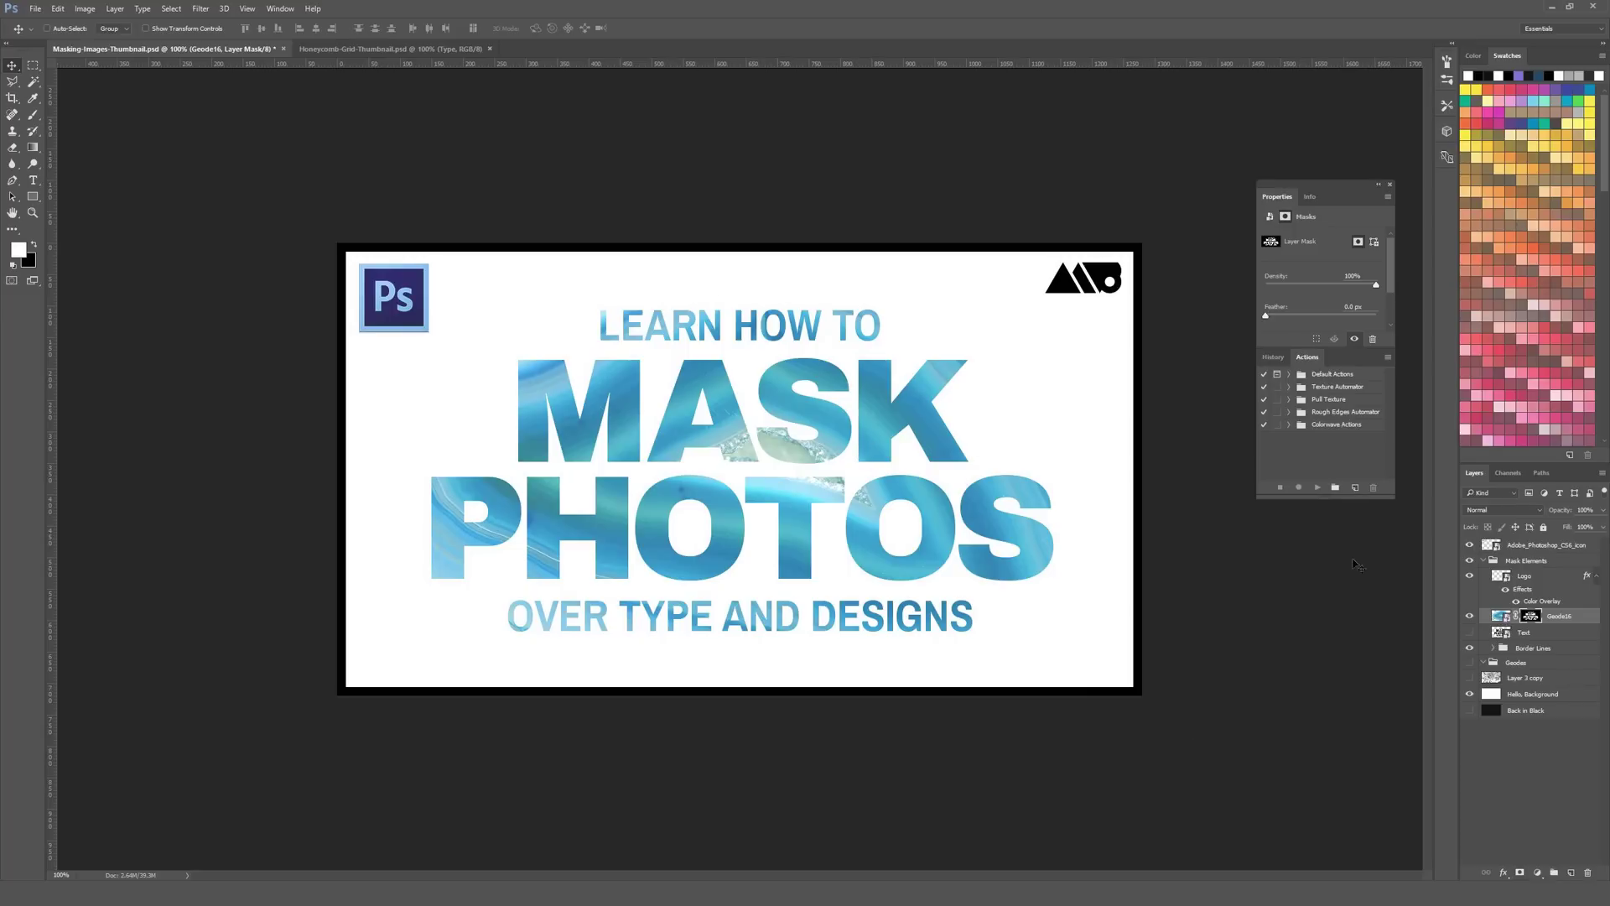
{"action": "left_click", "coordinate": [1470, 617]}
{"action": "left_click", "coordinate": [1469, 630]}
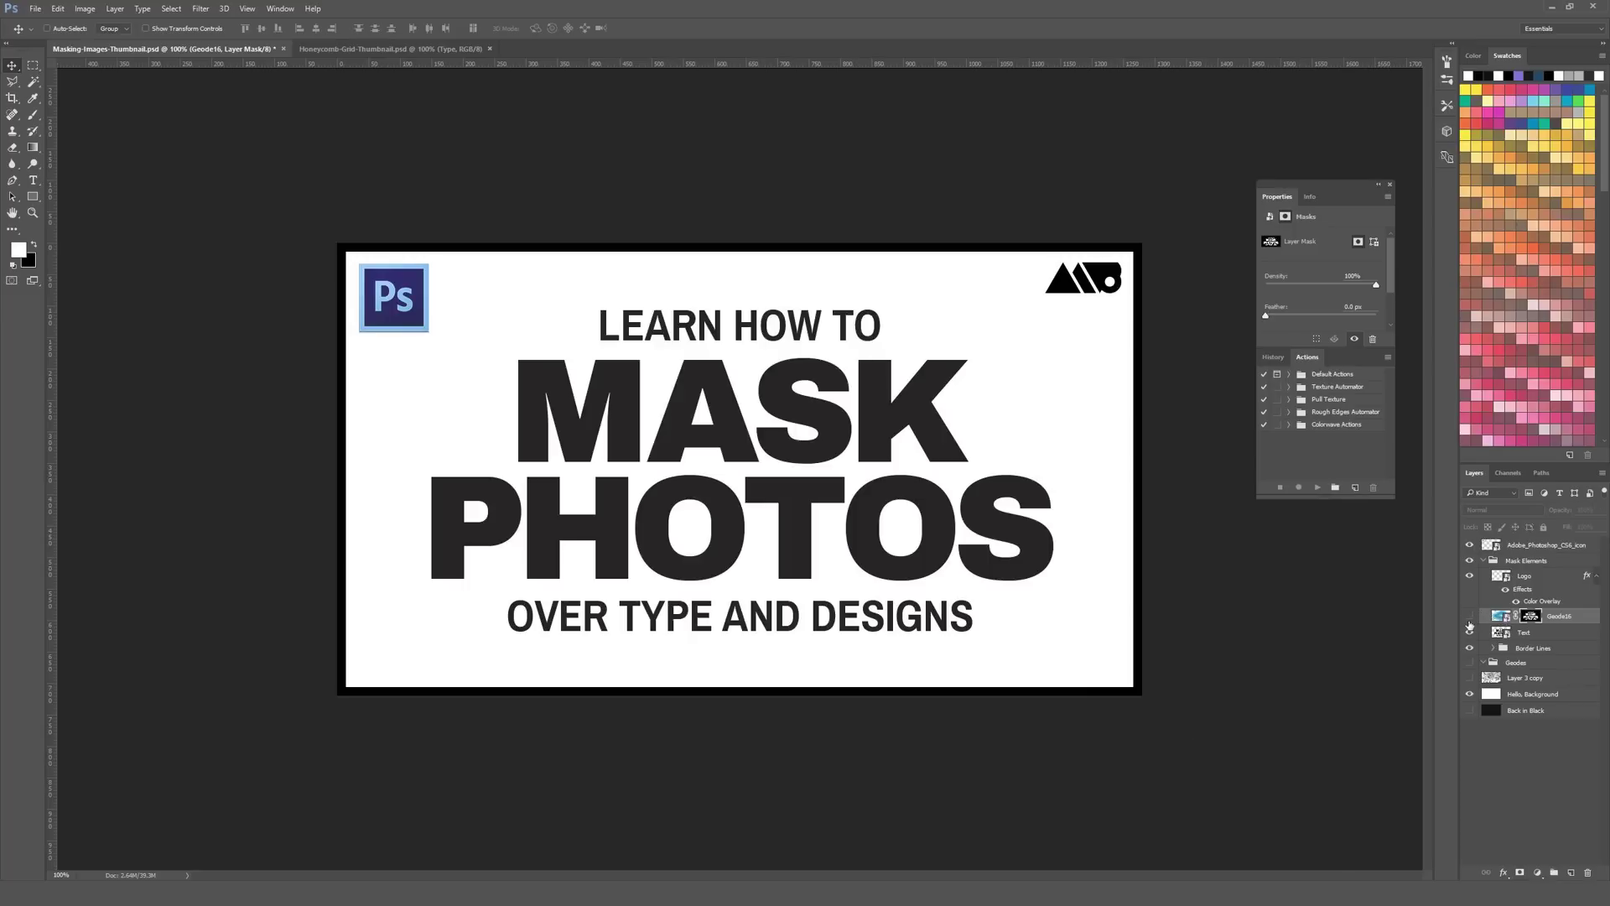
{"action": "left_click", "coordinate": [1469, 619]}
{"action": "left_click", "coordinate": [1470, 619]}
{"action": "left_click", "coordinate": [1469, 619]}
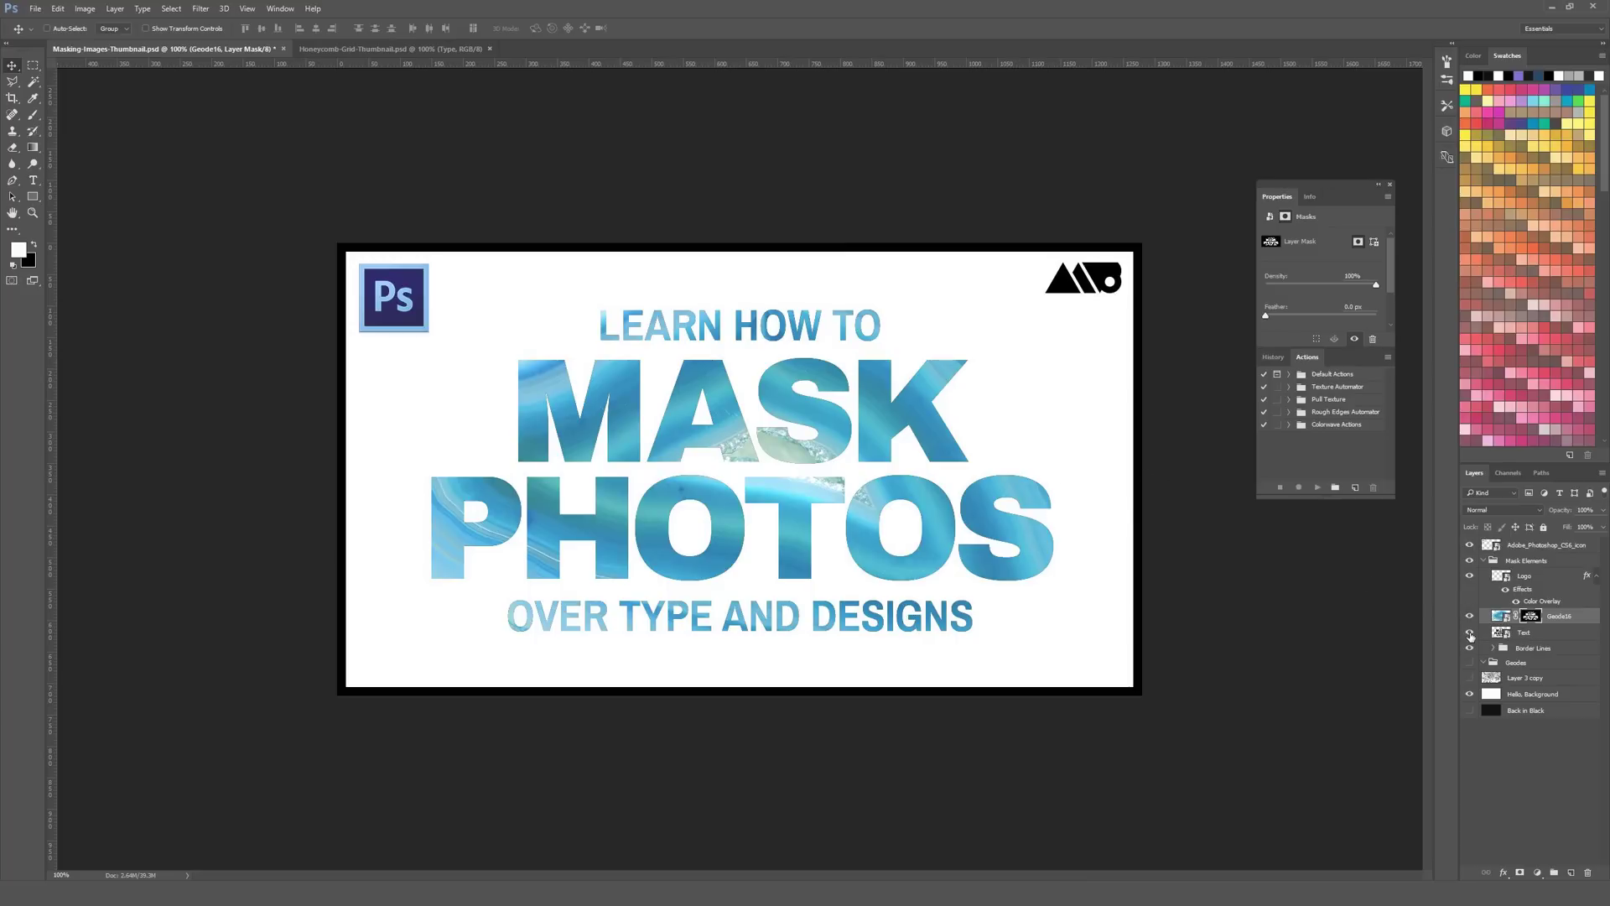
{"action": "left_click", "coordinate": [1470, 633]}
Step: Turn the Geode16 layer mask off and on, finally leaving it disabled
{"action": "left_click", "coordinate": [1499, 617]}
{"action": "left_click", "coordinate": [1531, 616]}
{"action": "left_click", "coordinate": [1531, 618], "text": "shift"}
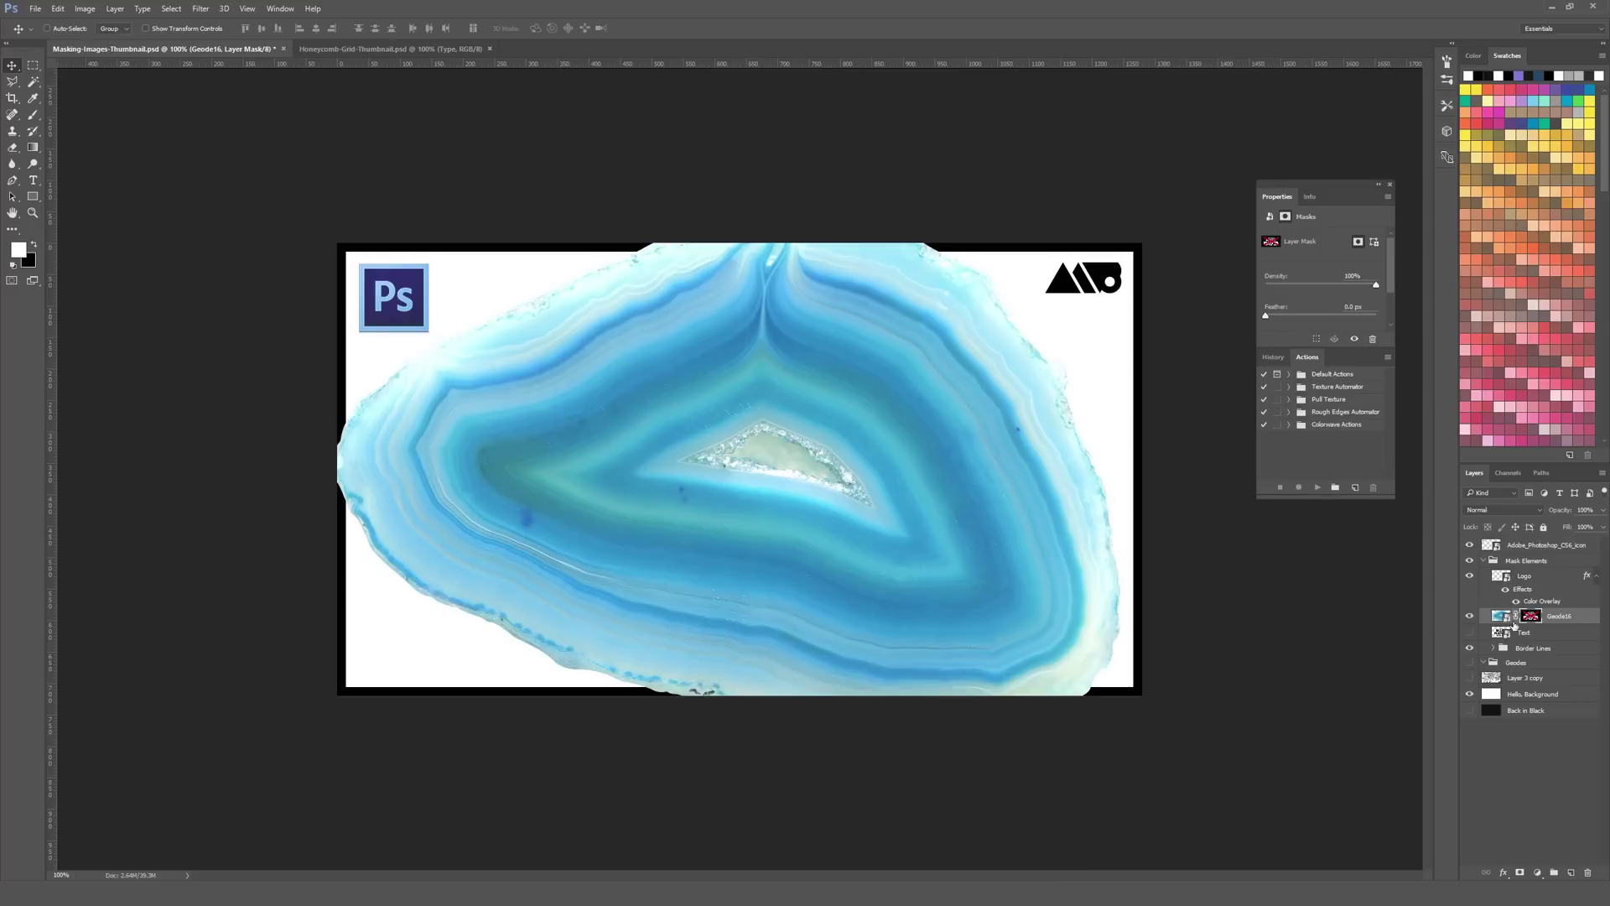
{"action": "left_click", "coordinate": [1532, 618], "text": "shift"}
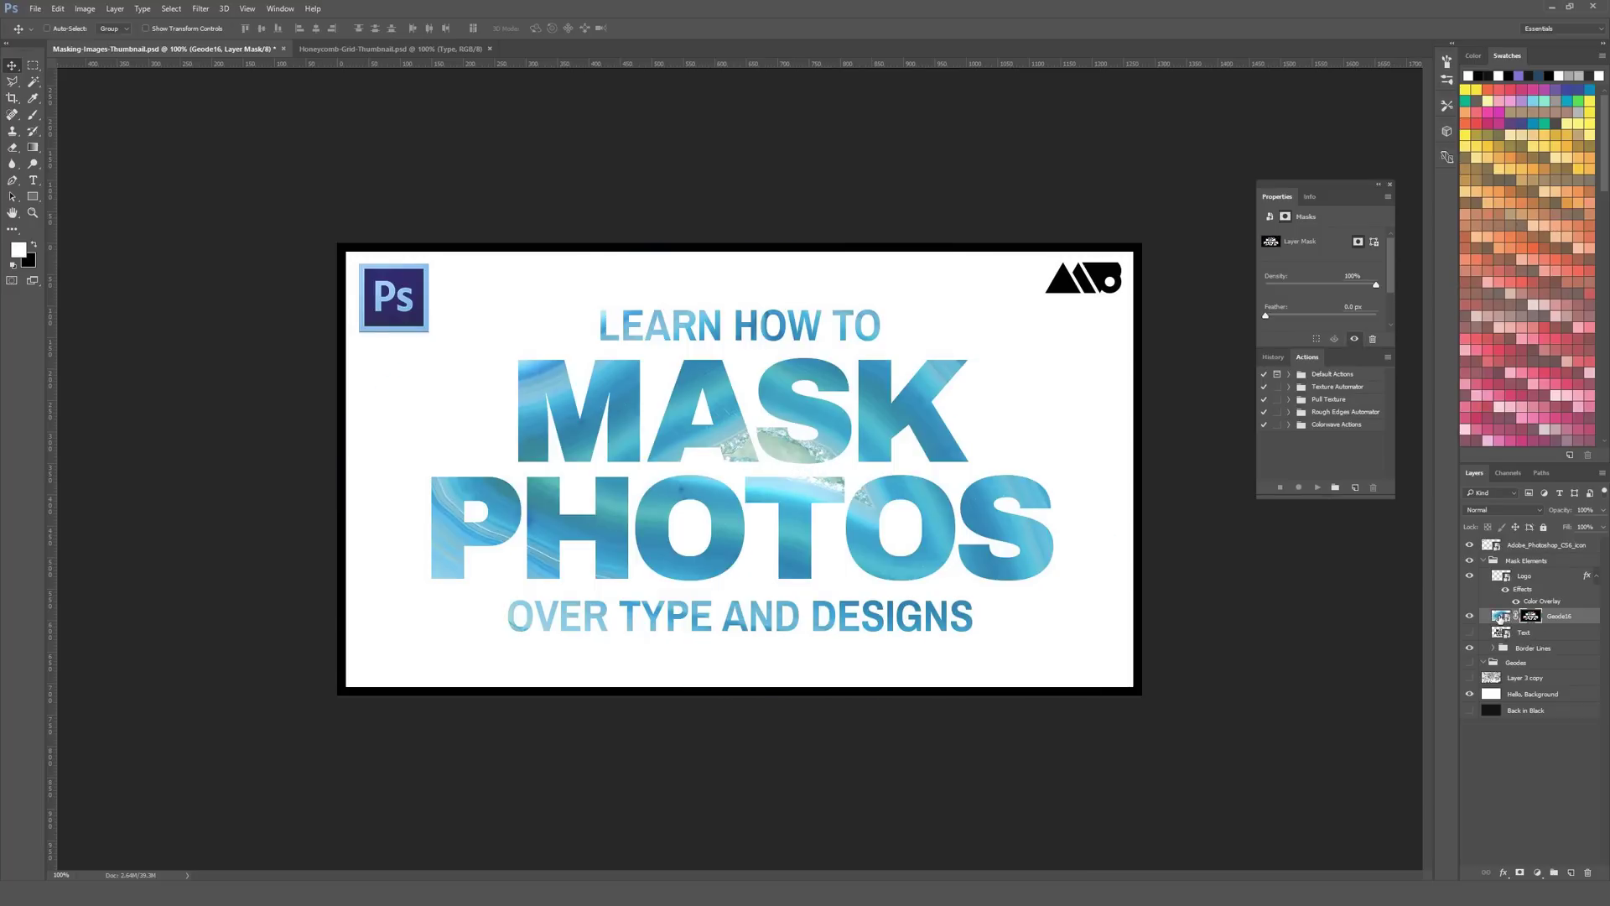
{"action": "left_click", "coordinate": [1500, 617]}
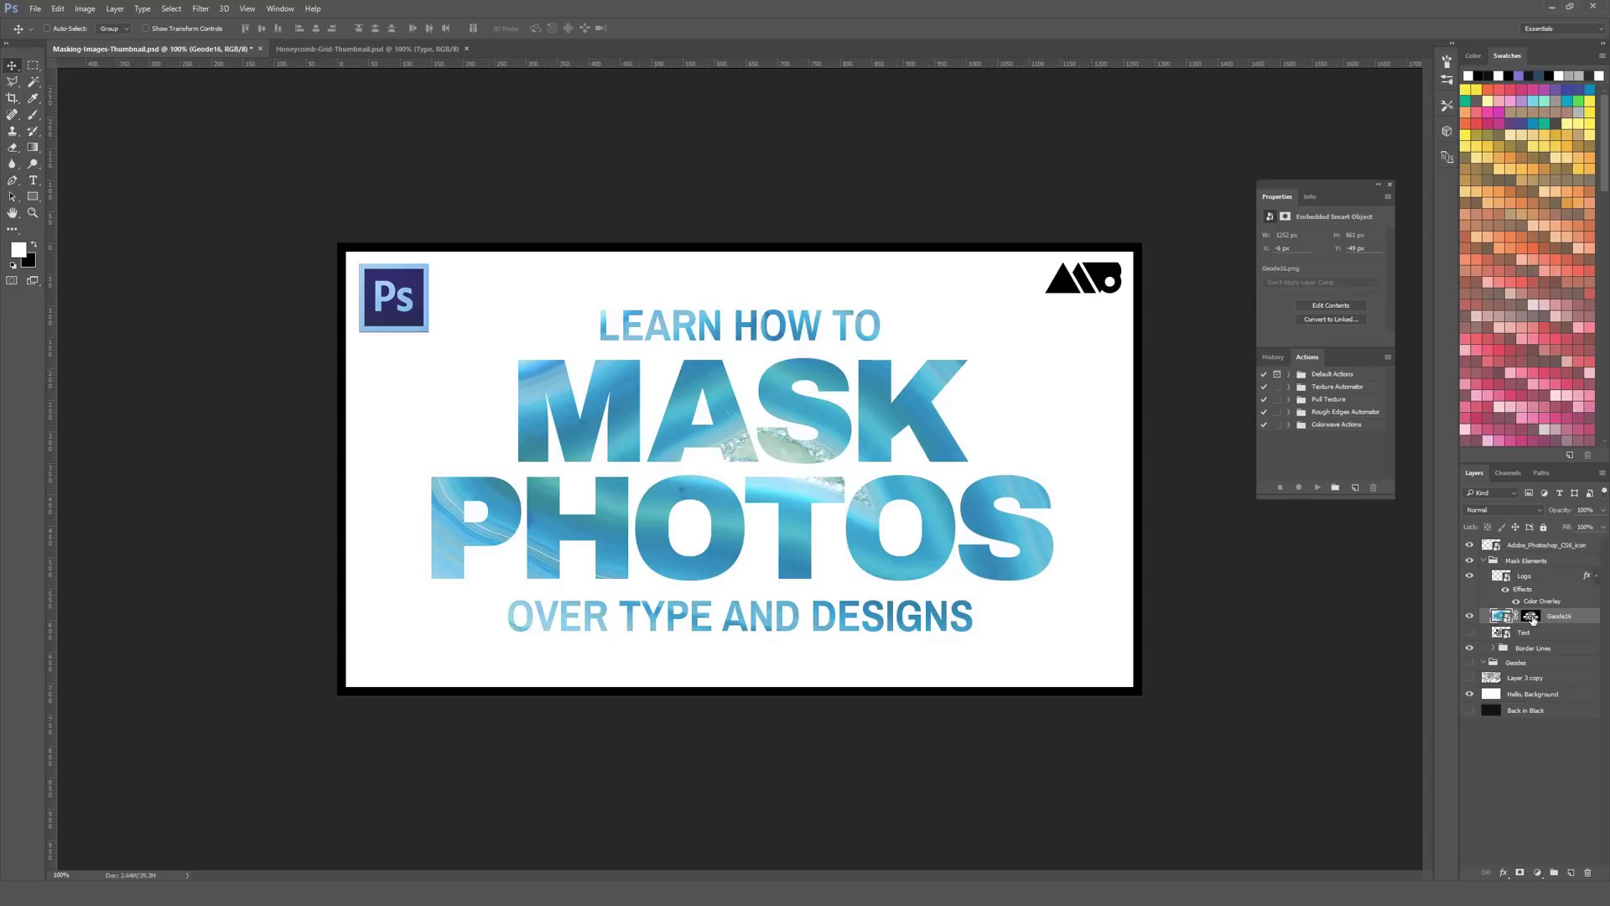
{"action": "left_click", "coordinate": [1532, 618]}
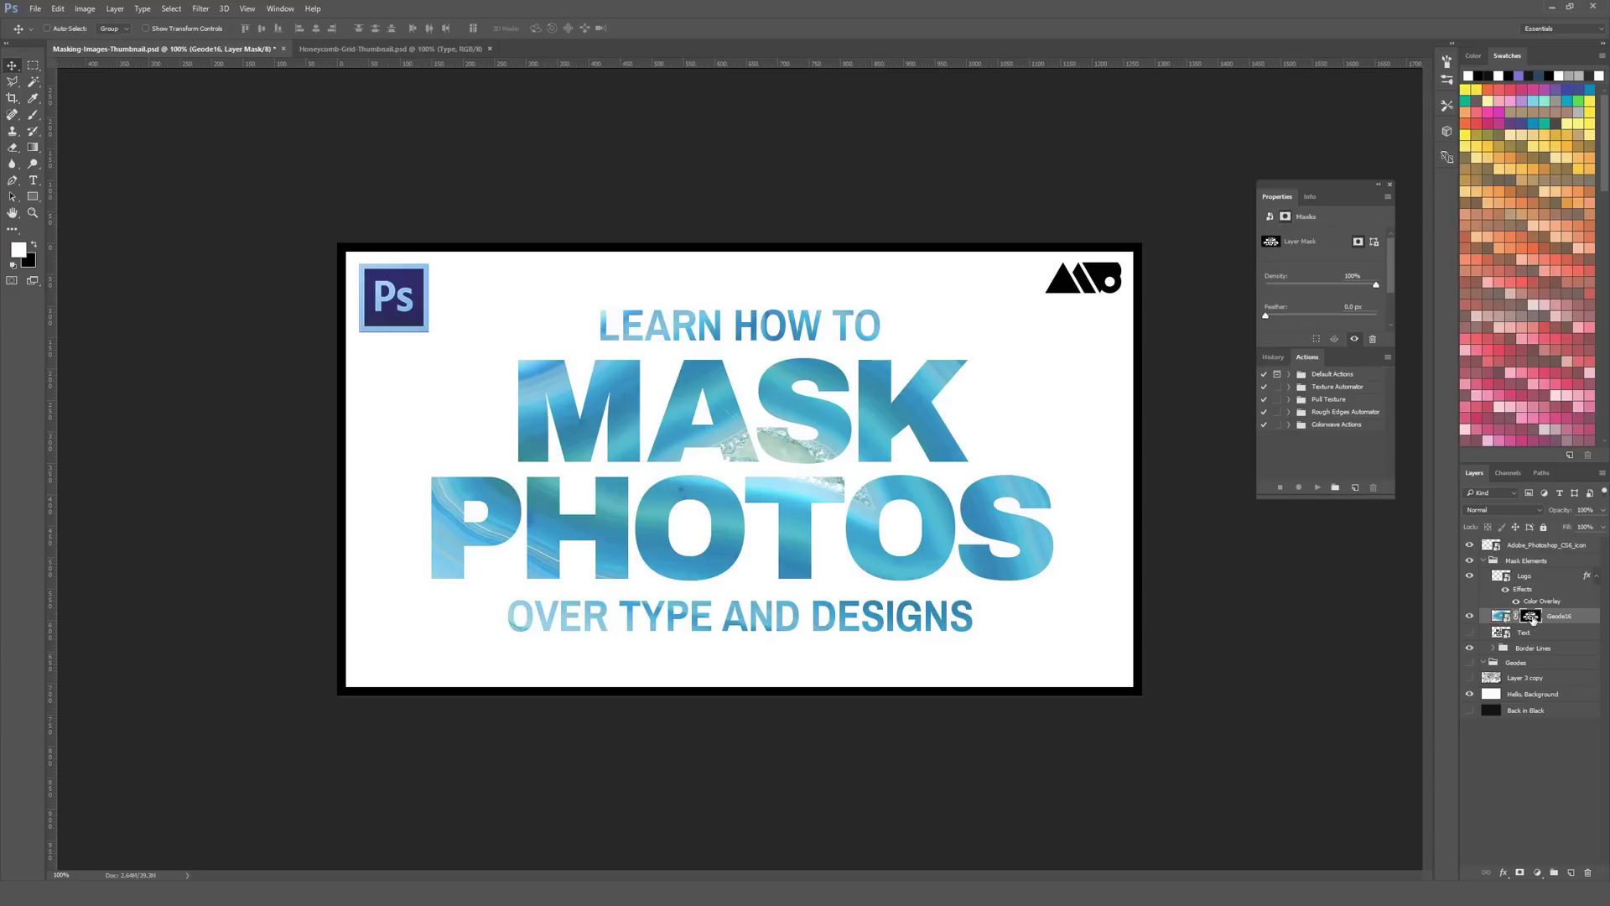
{"action": "left_click", "coordinate": [1532, 618], "text": "shift"}
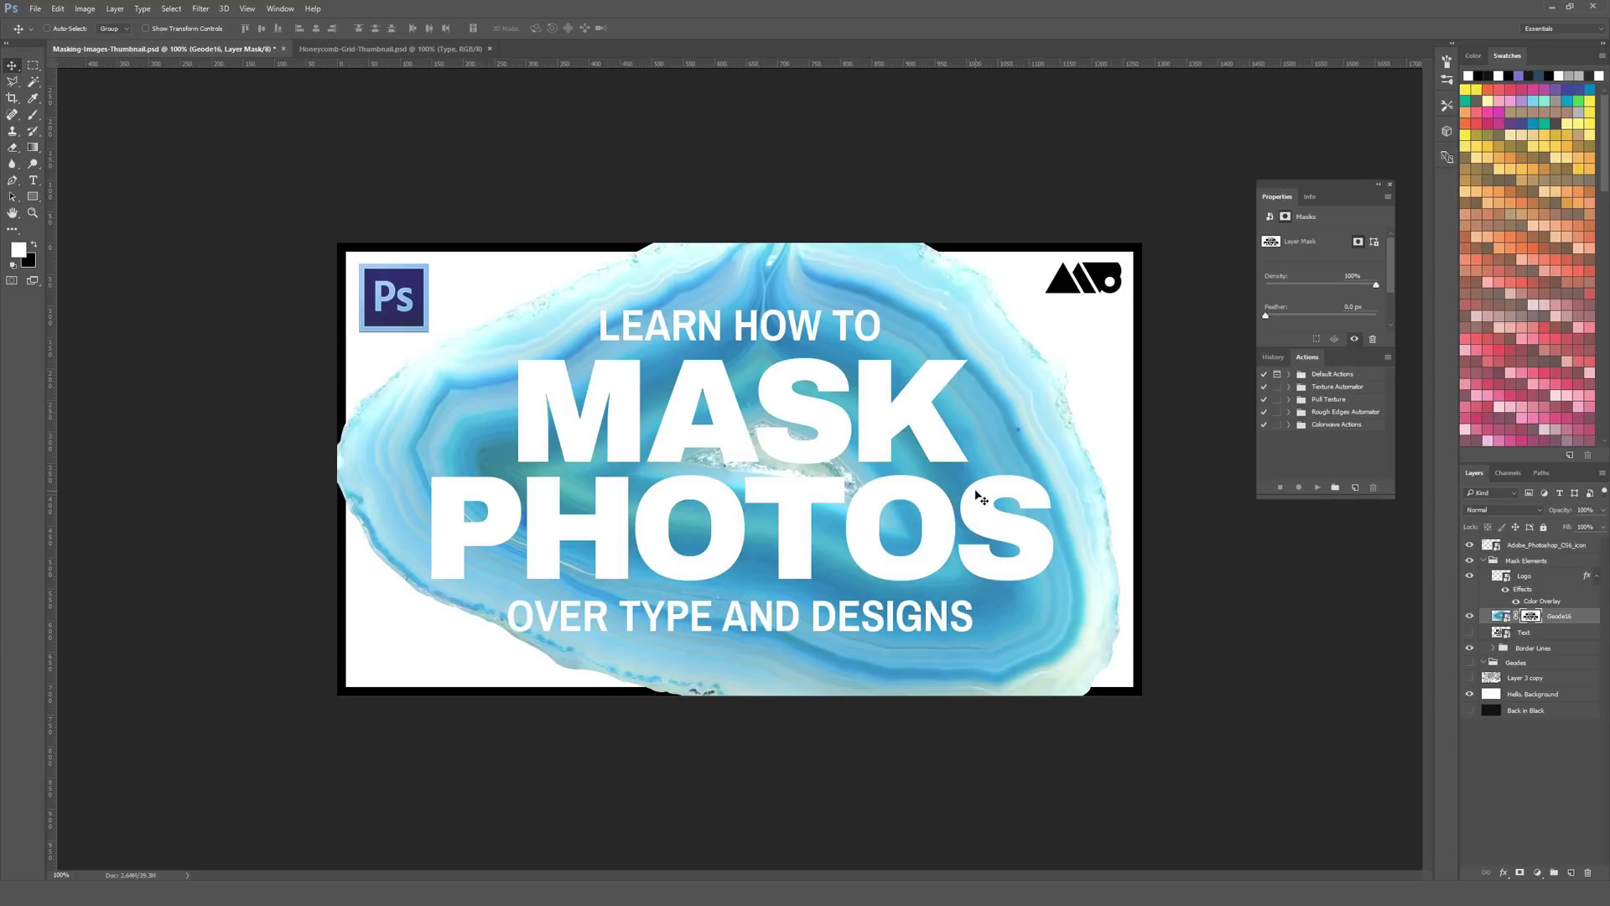
Step: Delete the Geode16 layer mask and collapse the Mask Elements group
{"action": "key", "text": "ctrl"}
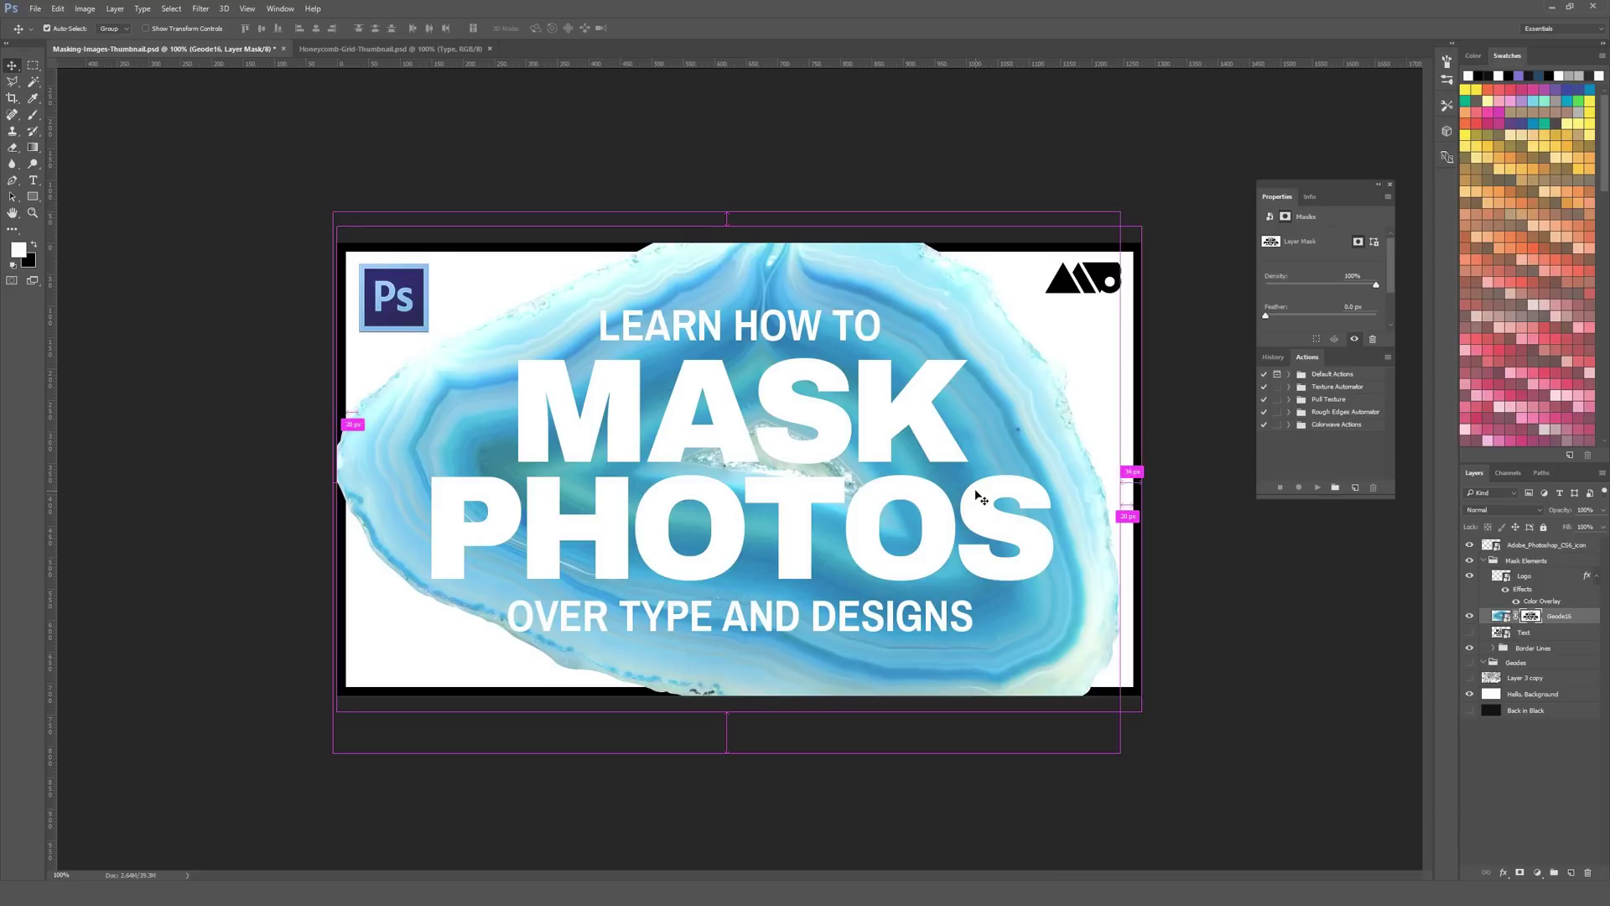
{"action": "key", "text": "ctrl+shift+m"}
{"action": "key", "text": "ctrl+shift+m"}
{"action": "key", "text": "ctrl+shift+m"}
{"action": "key", "text": "ctrl+shift+m"}
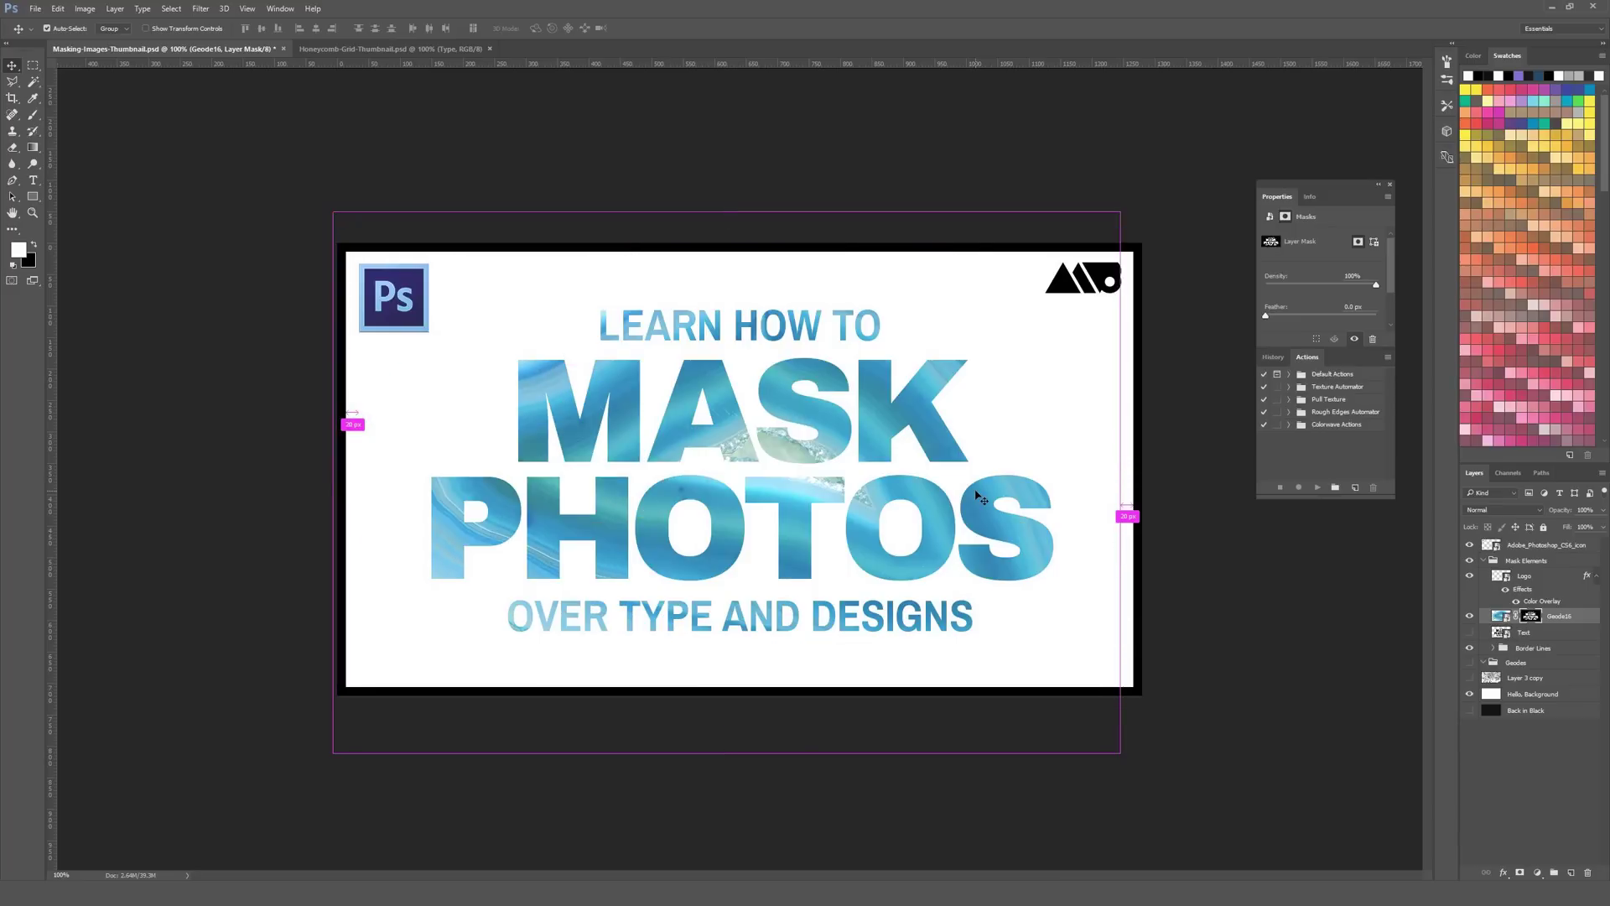
{"action": "key", "text": "ctrl+shift+m"}
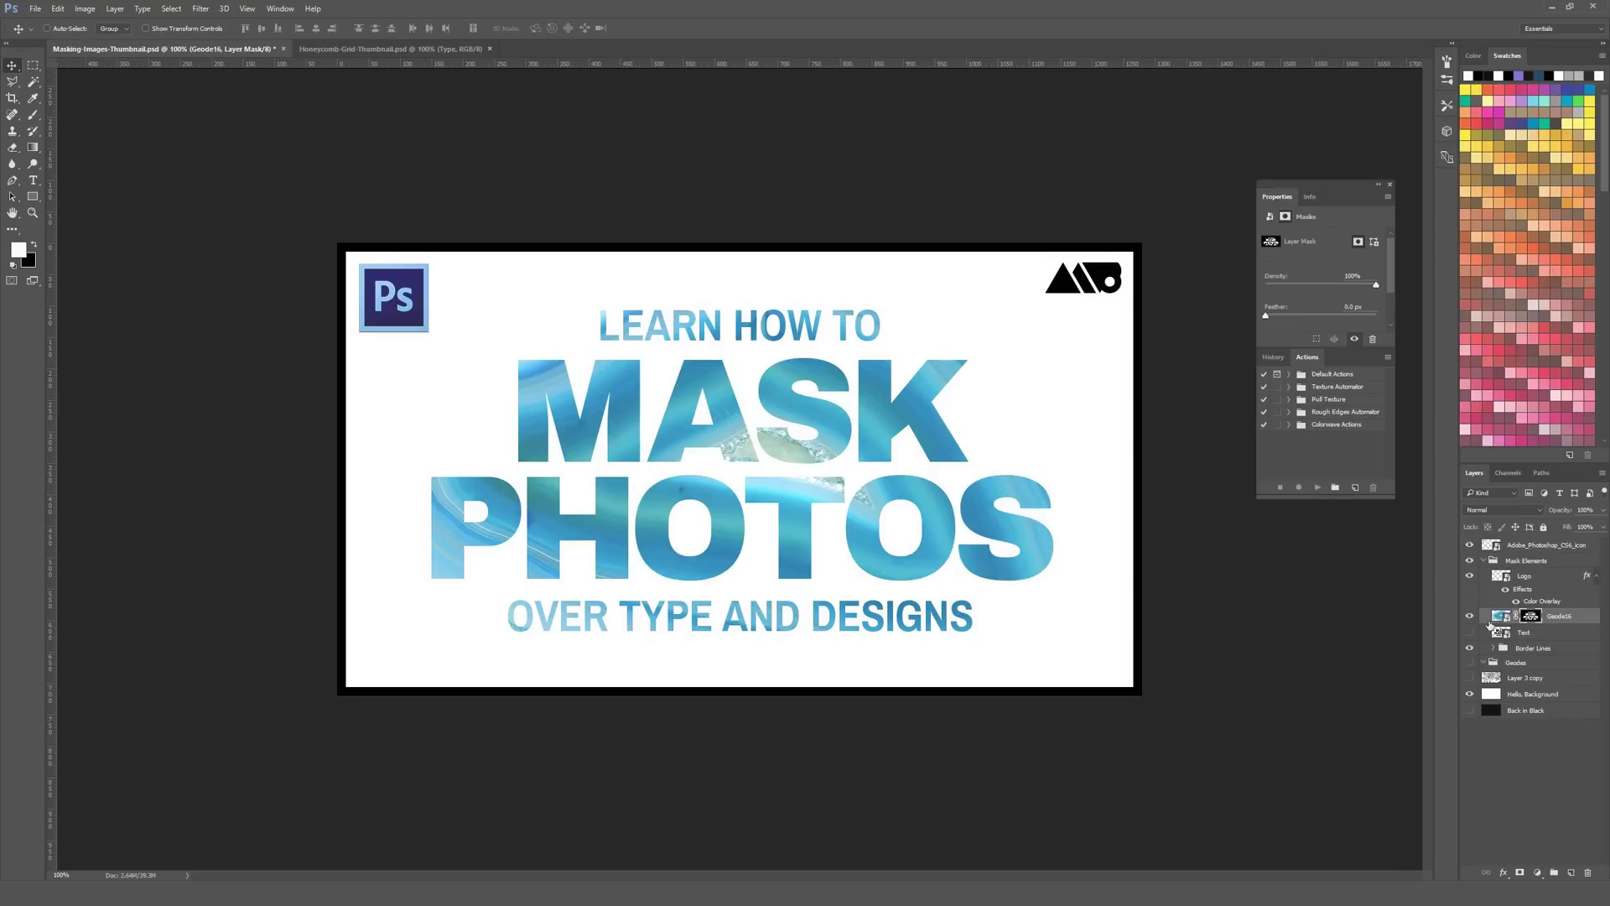
{"action": "left_click_drag", "start_coordinate": [1571, 861], "coordinate": [1587, 873]}
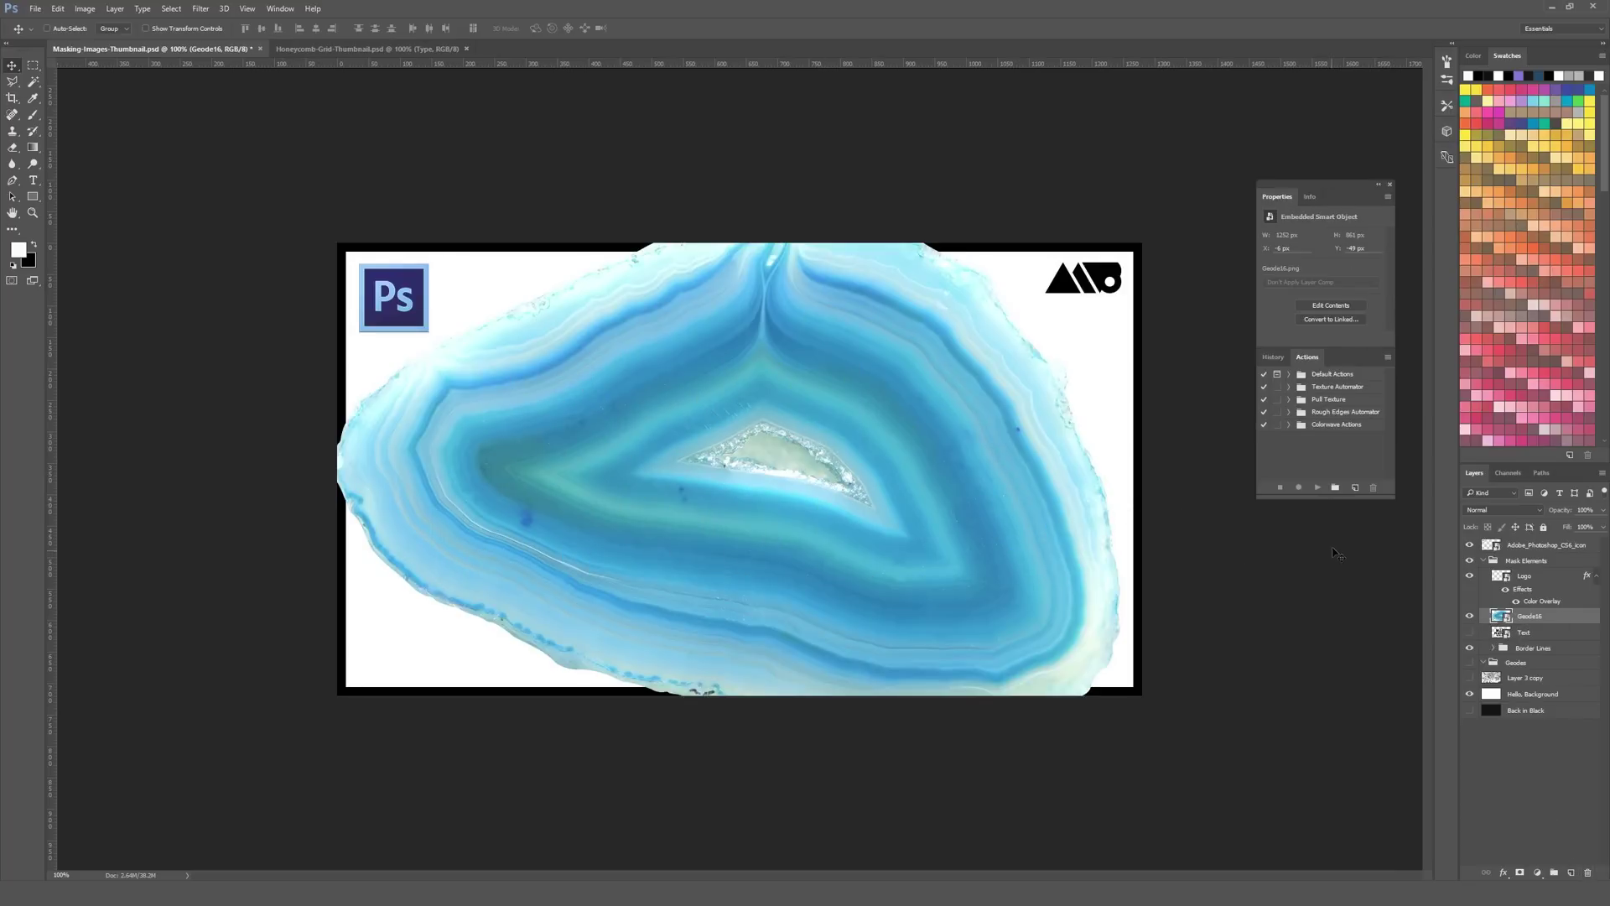
{"action": "left_click", "coordinate": [1484, 560]}
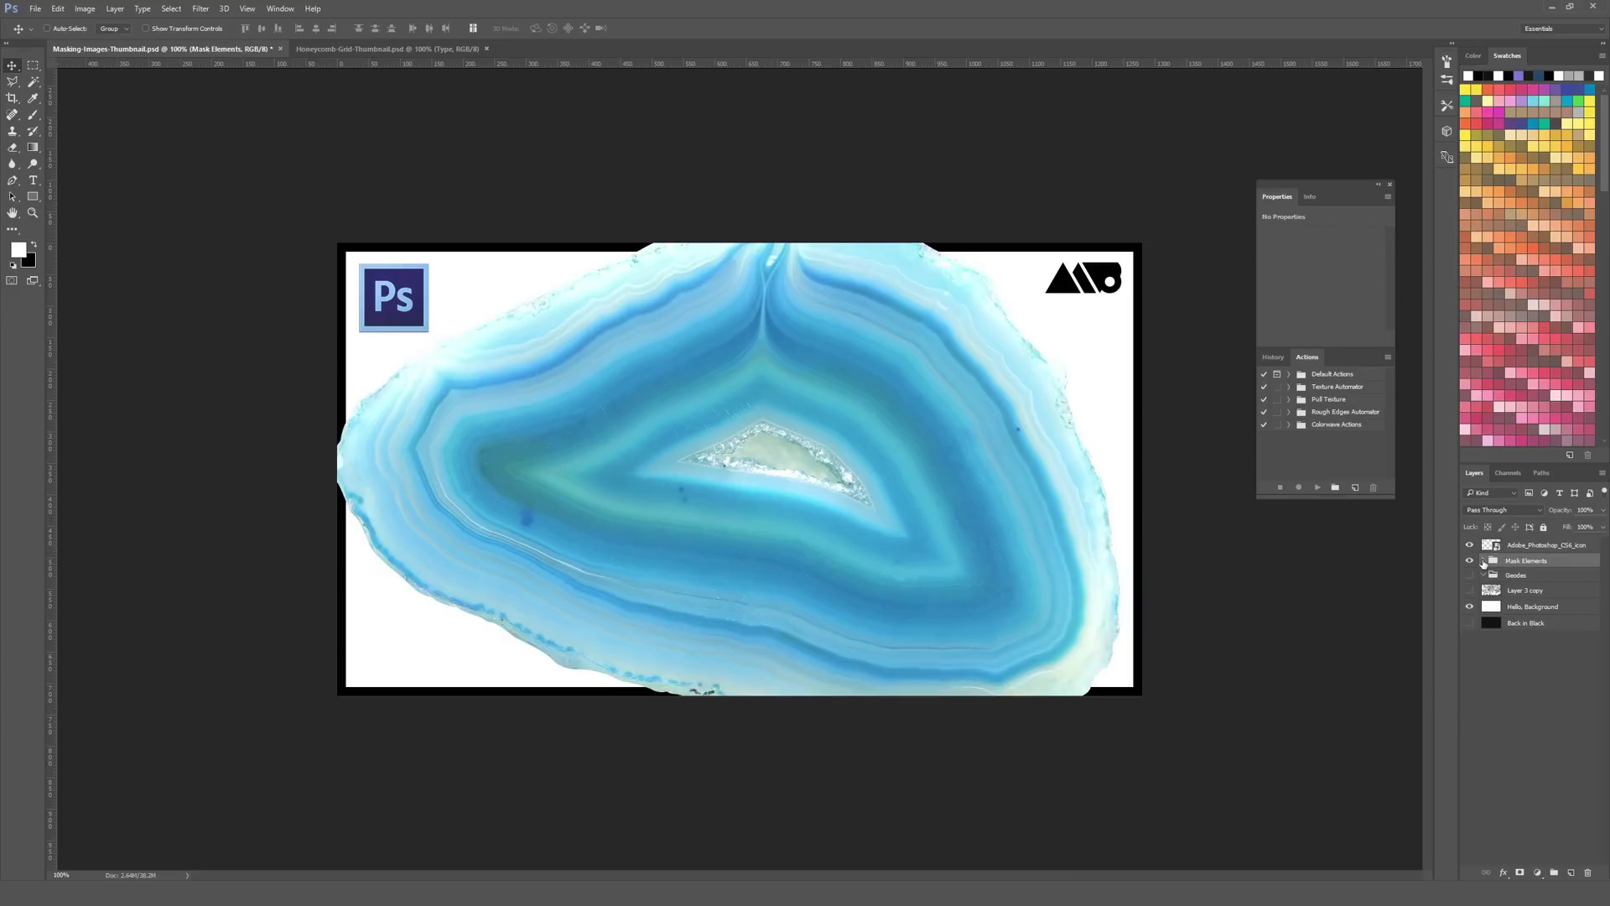
Step: Create a new group named 'Texture' above Mask Elements and hide it
{"action": "left_click", "coordinate": [1552, 874]}
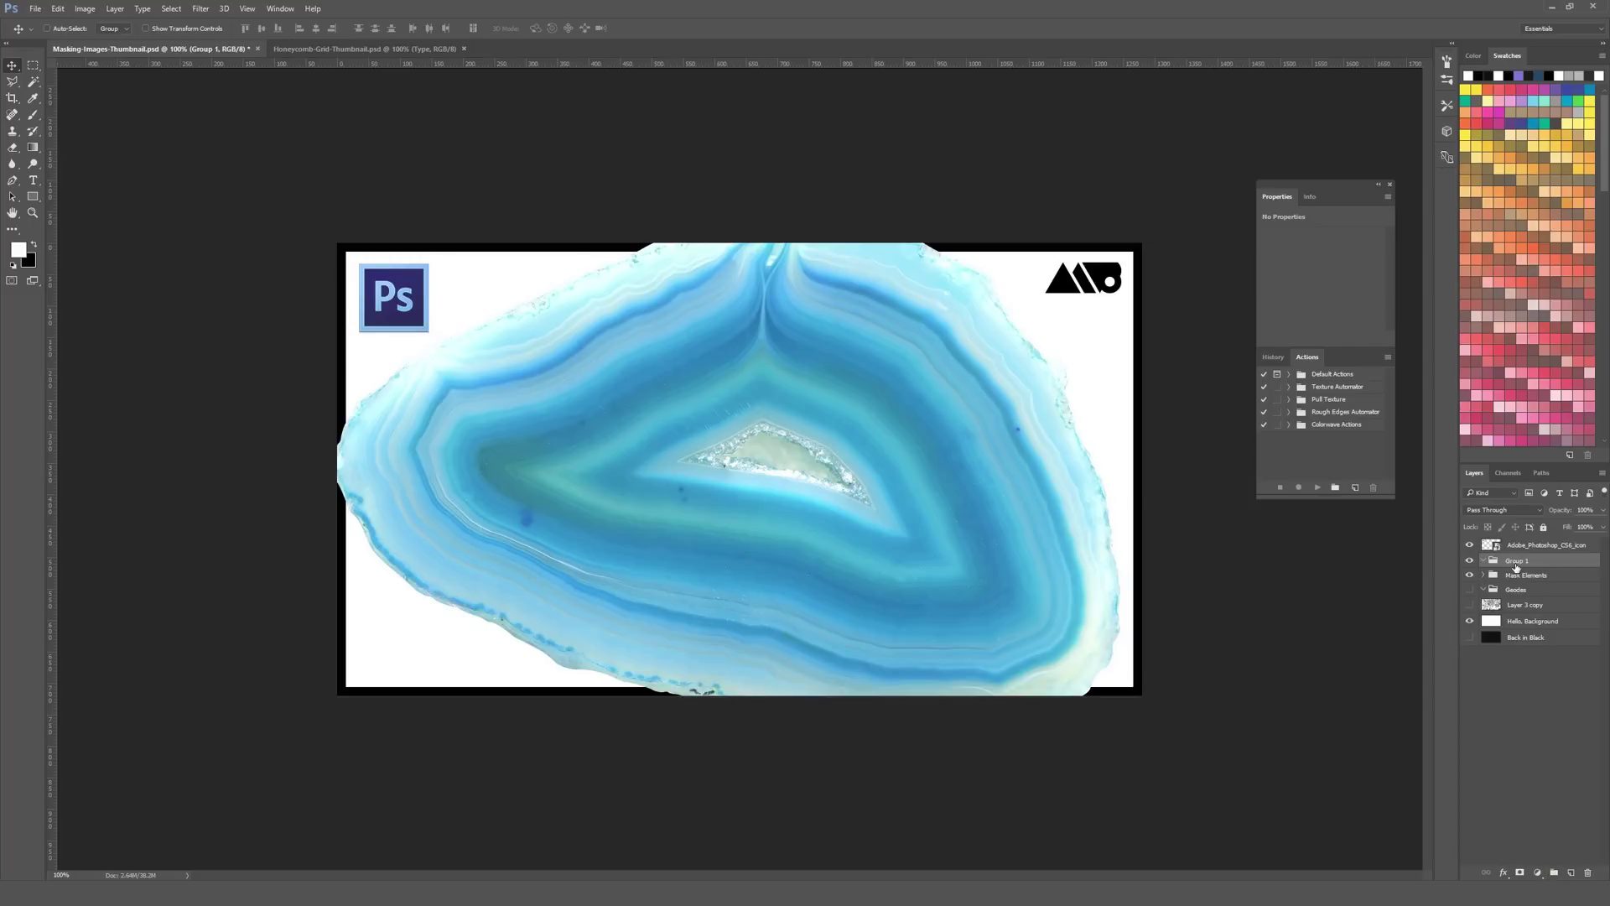
{"action": "double_click", "coordinate": [1516, 561]}
{"action": "type", "text": "Texture"}
{"action": "key", "text": "Return"}
{"action": "left_click", "coordinate": [1492, 576]}
{"action": "left_click", "coordinate": [1470, 560]}
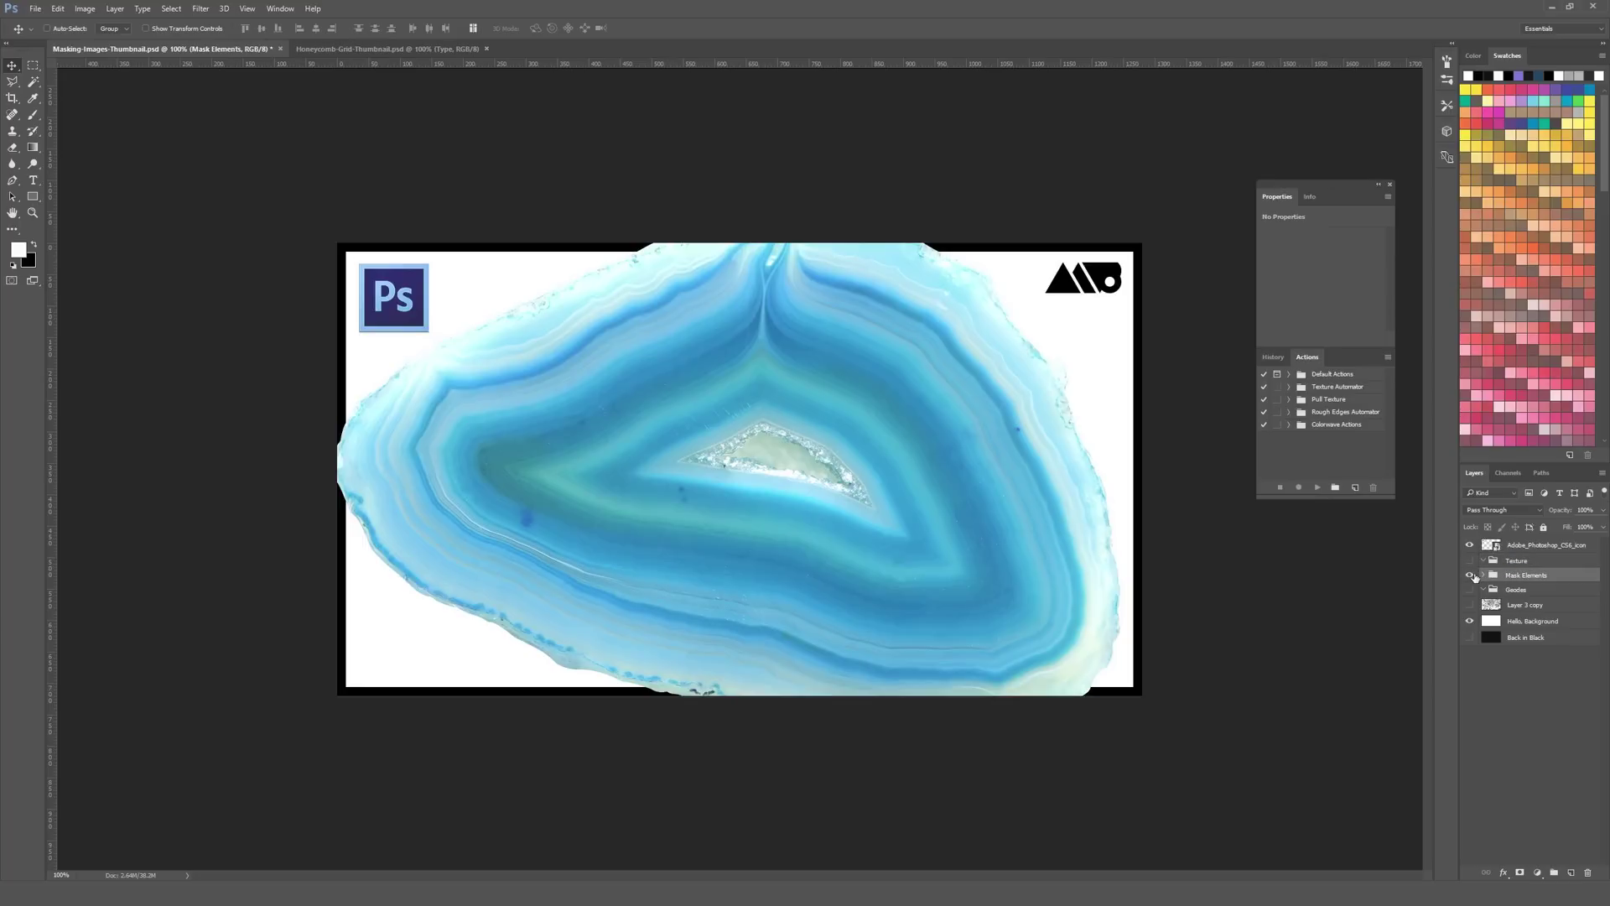
Step: Delete the Geode16 layer from inside the Mask Elements group
{"action": "left_click", "coordinate": [1470, 575]}
{"action": "left_click", "coordinate": [1484, 576]}
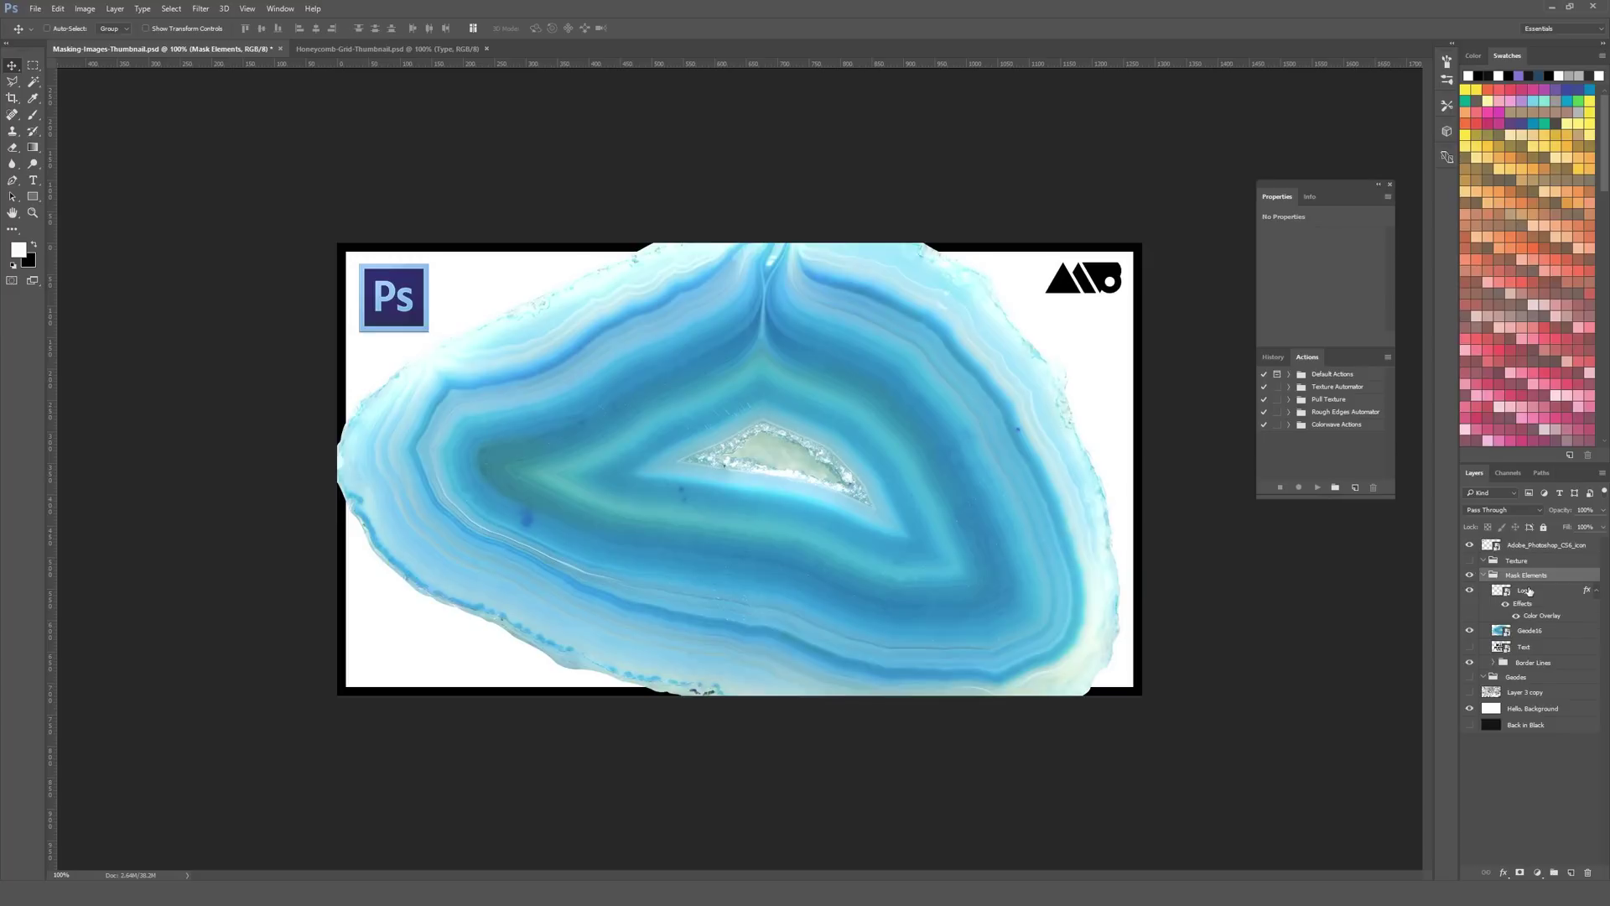
{"action": "left_click", "coordinate": [1528, 634]}
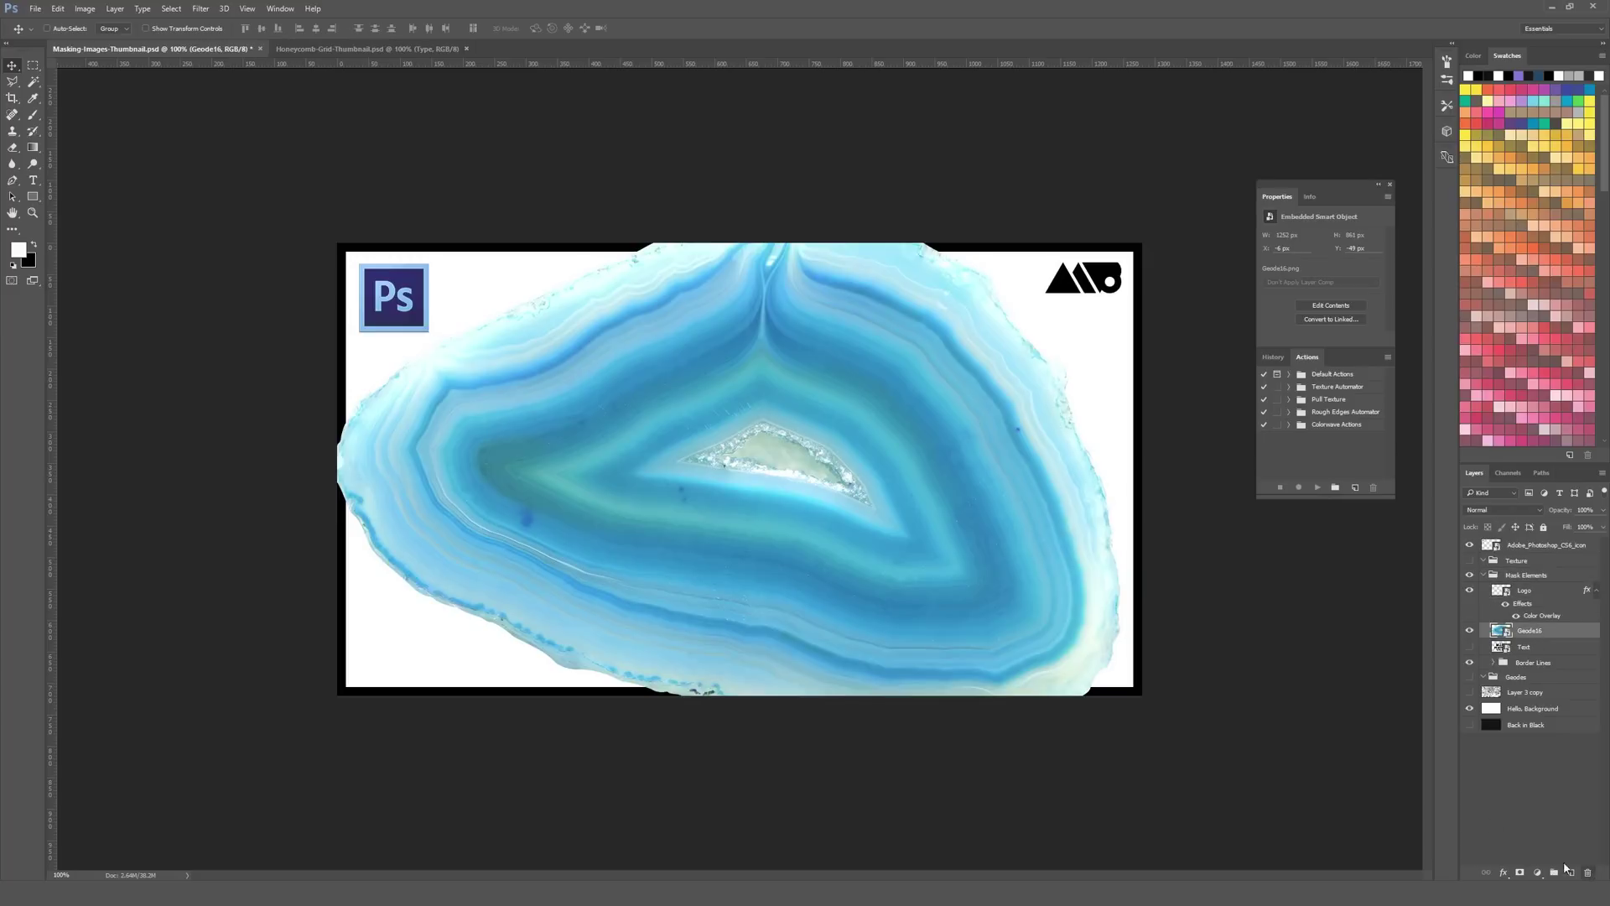
{"action": "left_click", "coordinate": [1587, 872]}
{"action": "left_click", "coordinate": [761, 324]}
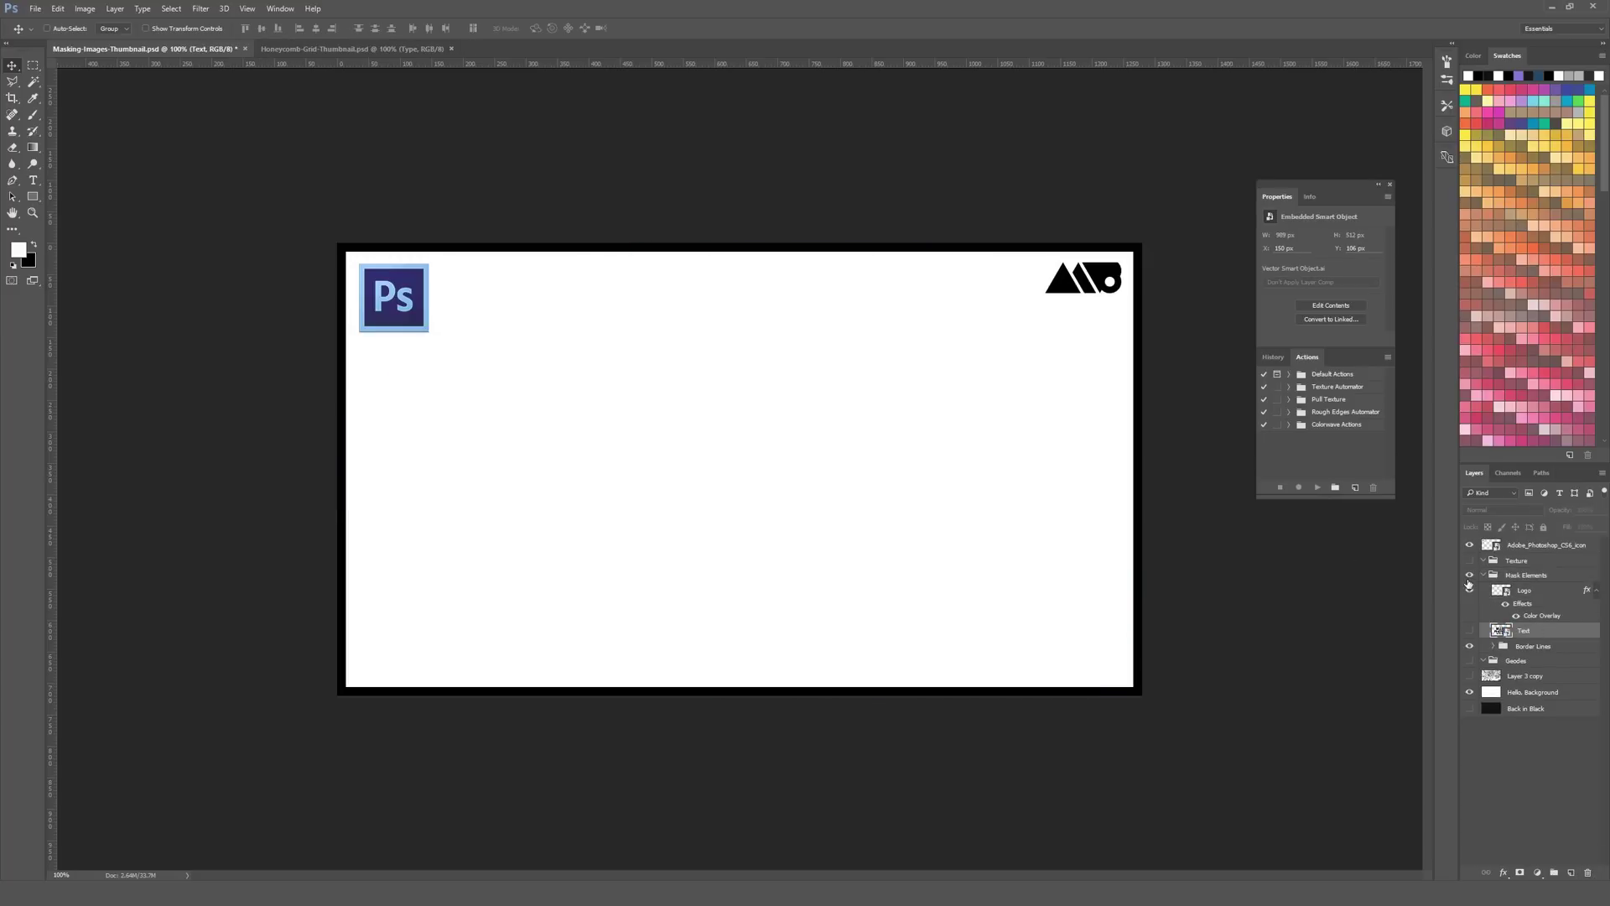
Step: Show the Text layer, check the logo and border layers, then collapse Mask Elements
{"action": "left_click", "coordinate": [1469, 630]}
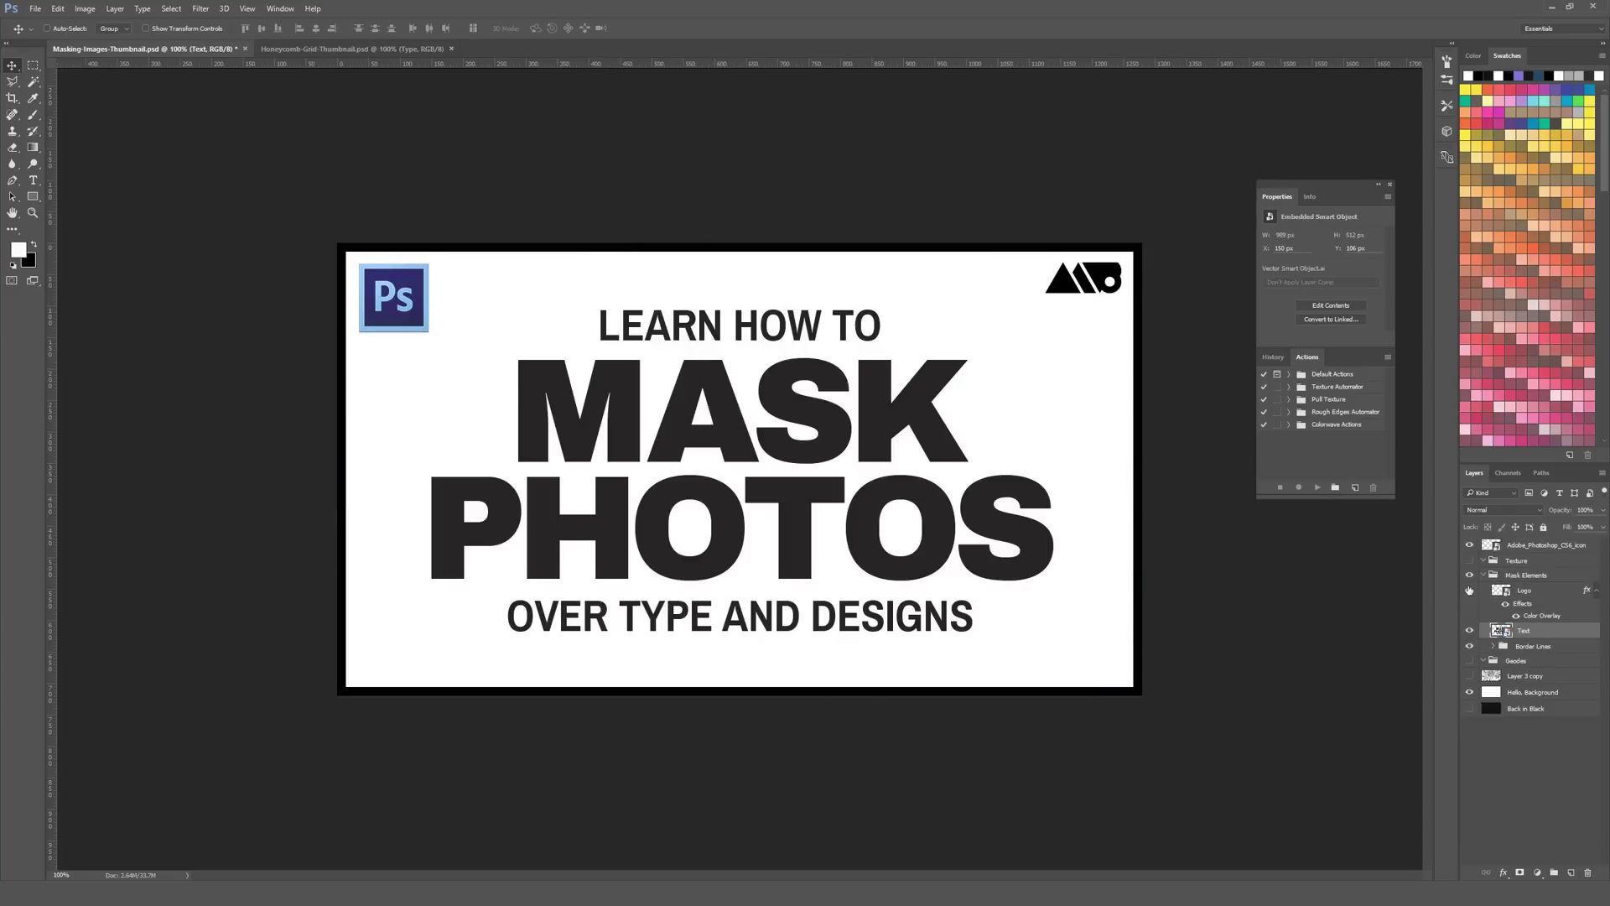
{"action": "left_click", "coordinate": [1469, 590]}
{"action": "left_click", "coordinate": [1469, 591]}
{"action": "left_click", "coordinate": [1470, 649]}
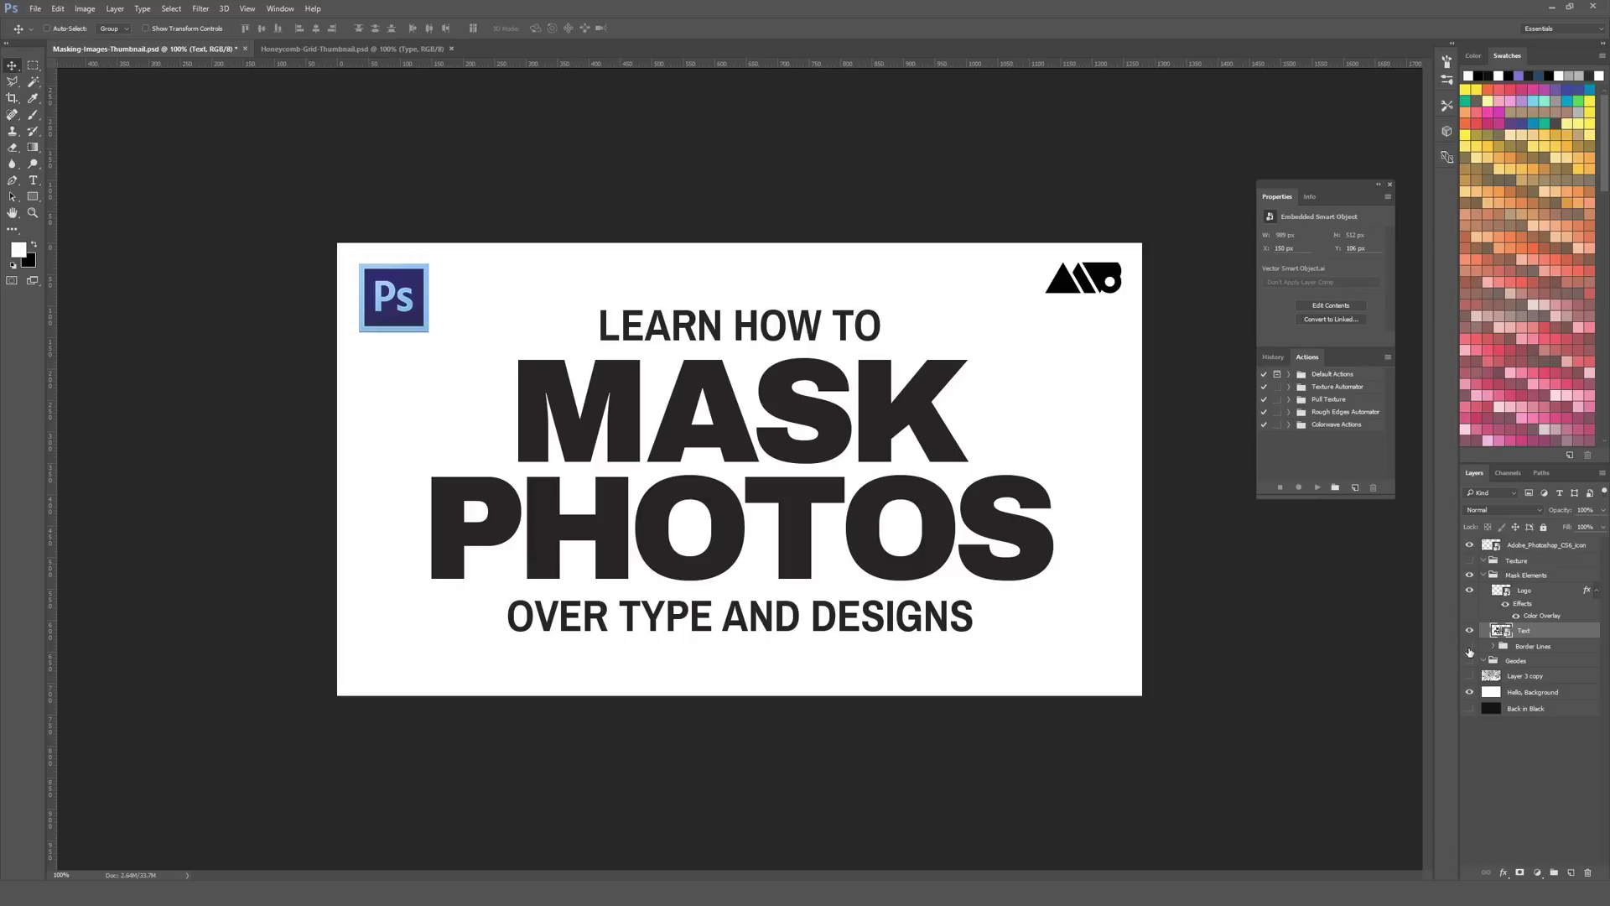
{"action": "left_click", "coordinate": [1469, 649]}
{"action": "left_click", "coordinate": [1470, 591]}
{"action": "left_click", "coordinate": [1469, 590]}
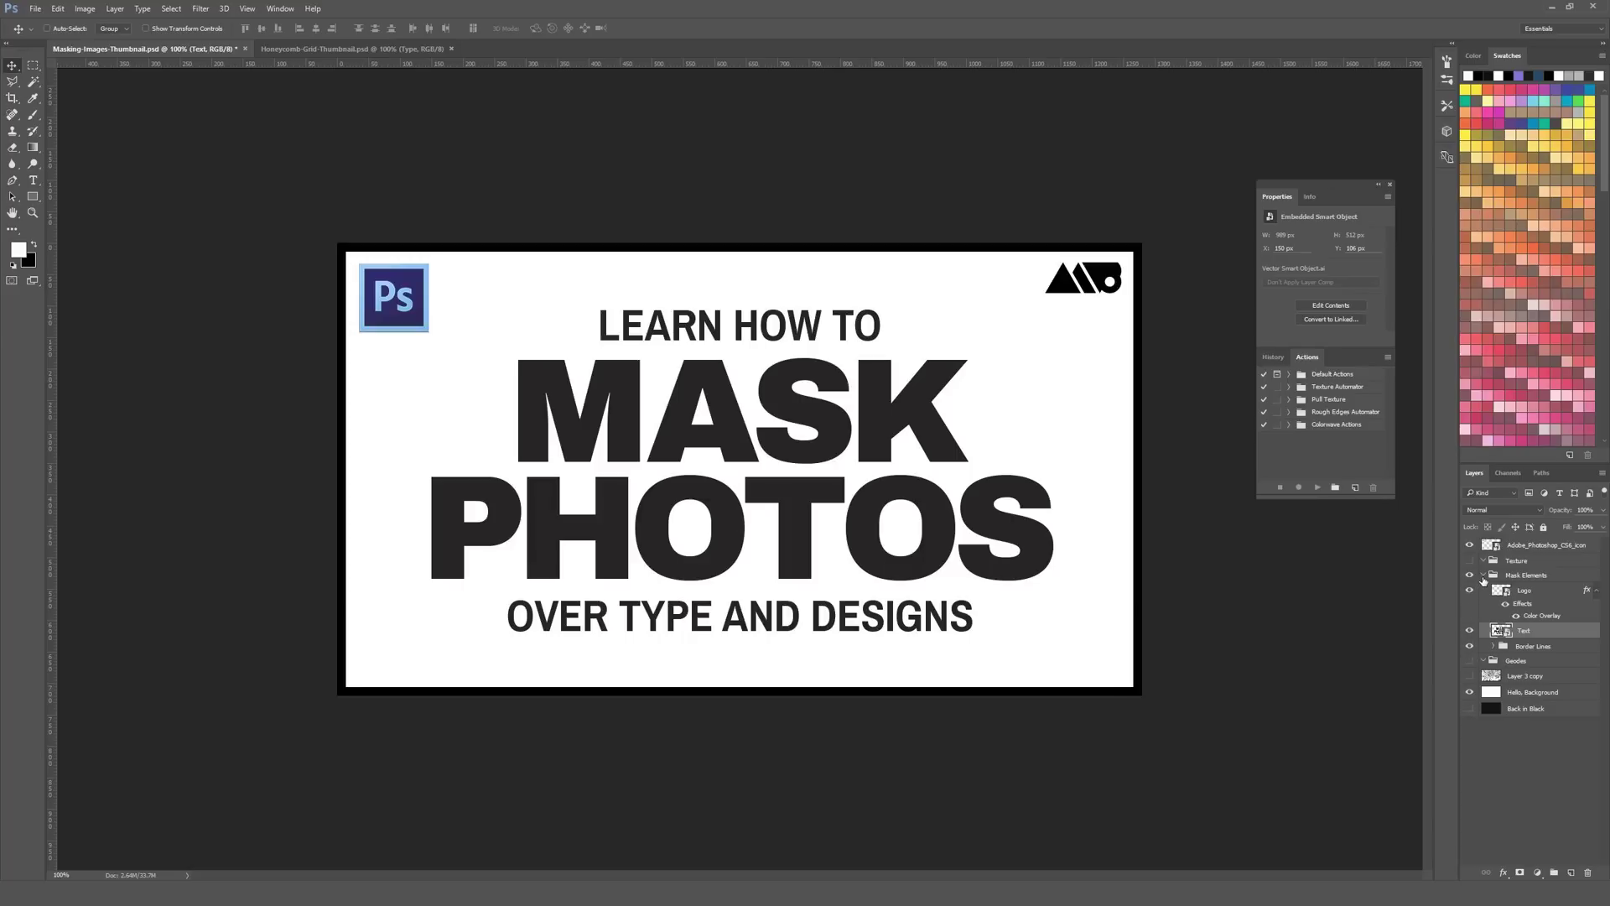
{"action": "left_click", "coordinate": [1483, 575]}
Step: Toggle the Mask Elements group and Ps logo visibility to check their contents
{"action": "left_click", "coordinate": [1469, 576]}
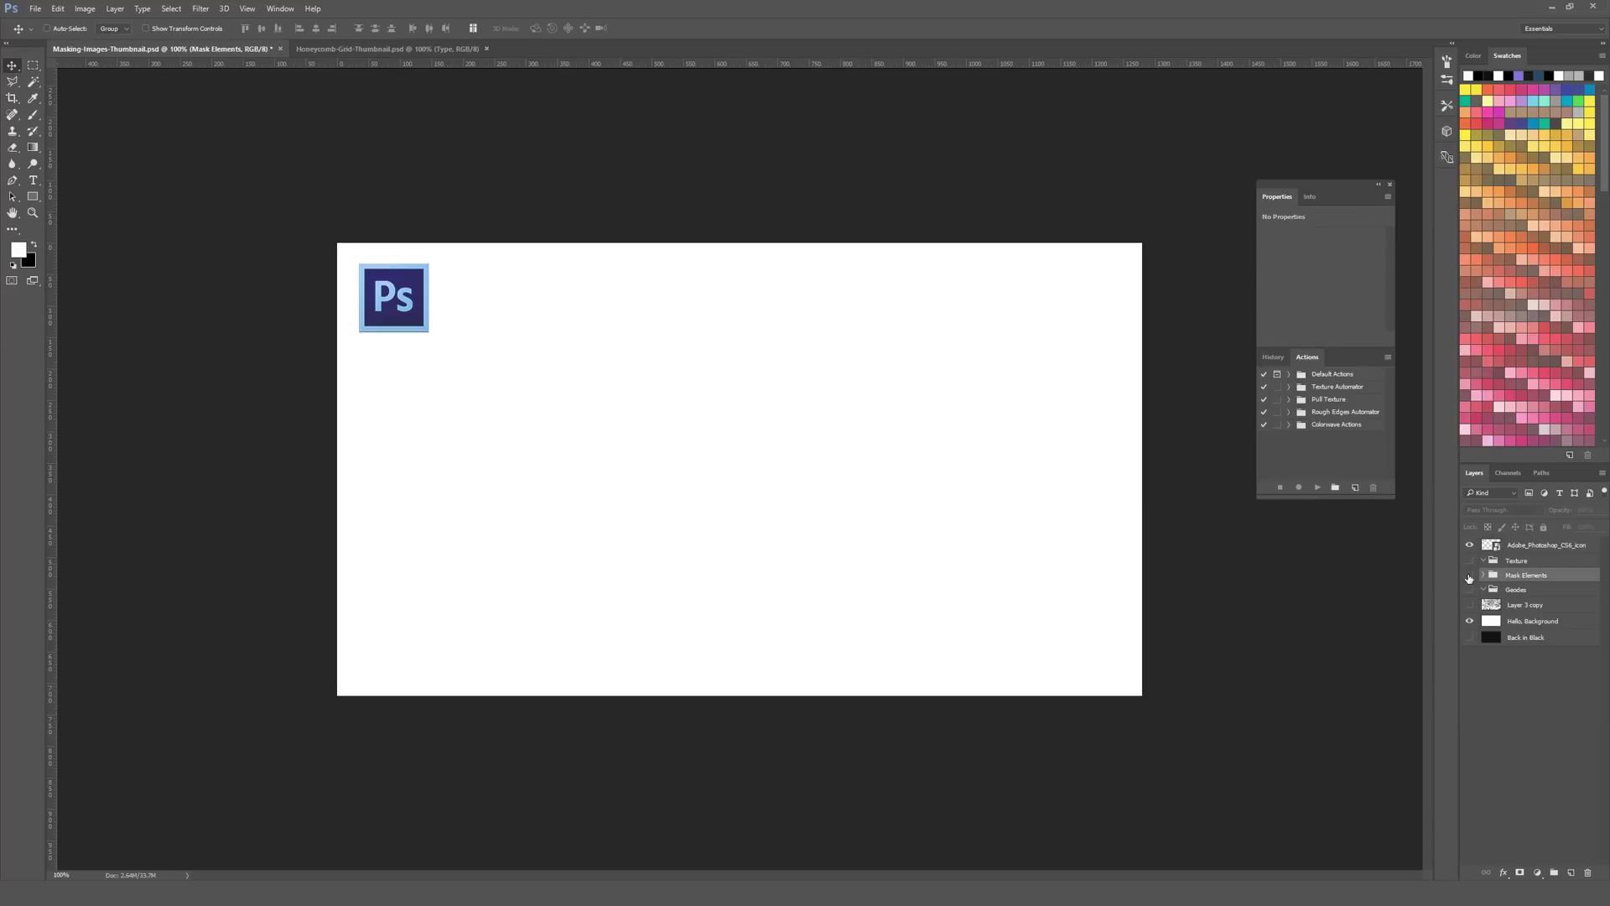
{"action": "left_click", "coordinate": [1469, 576]}
{"action": "left_click", "coordinate": [1469, 576]}
{"action": "left_click", "coordinate": [1469, 576]}
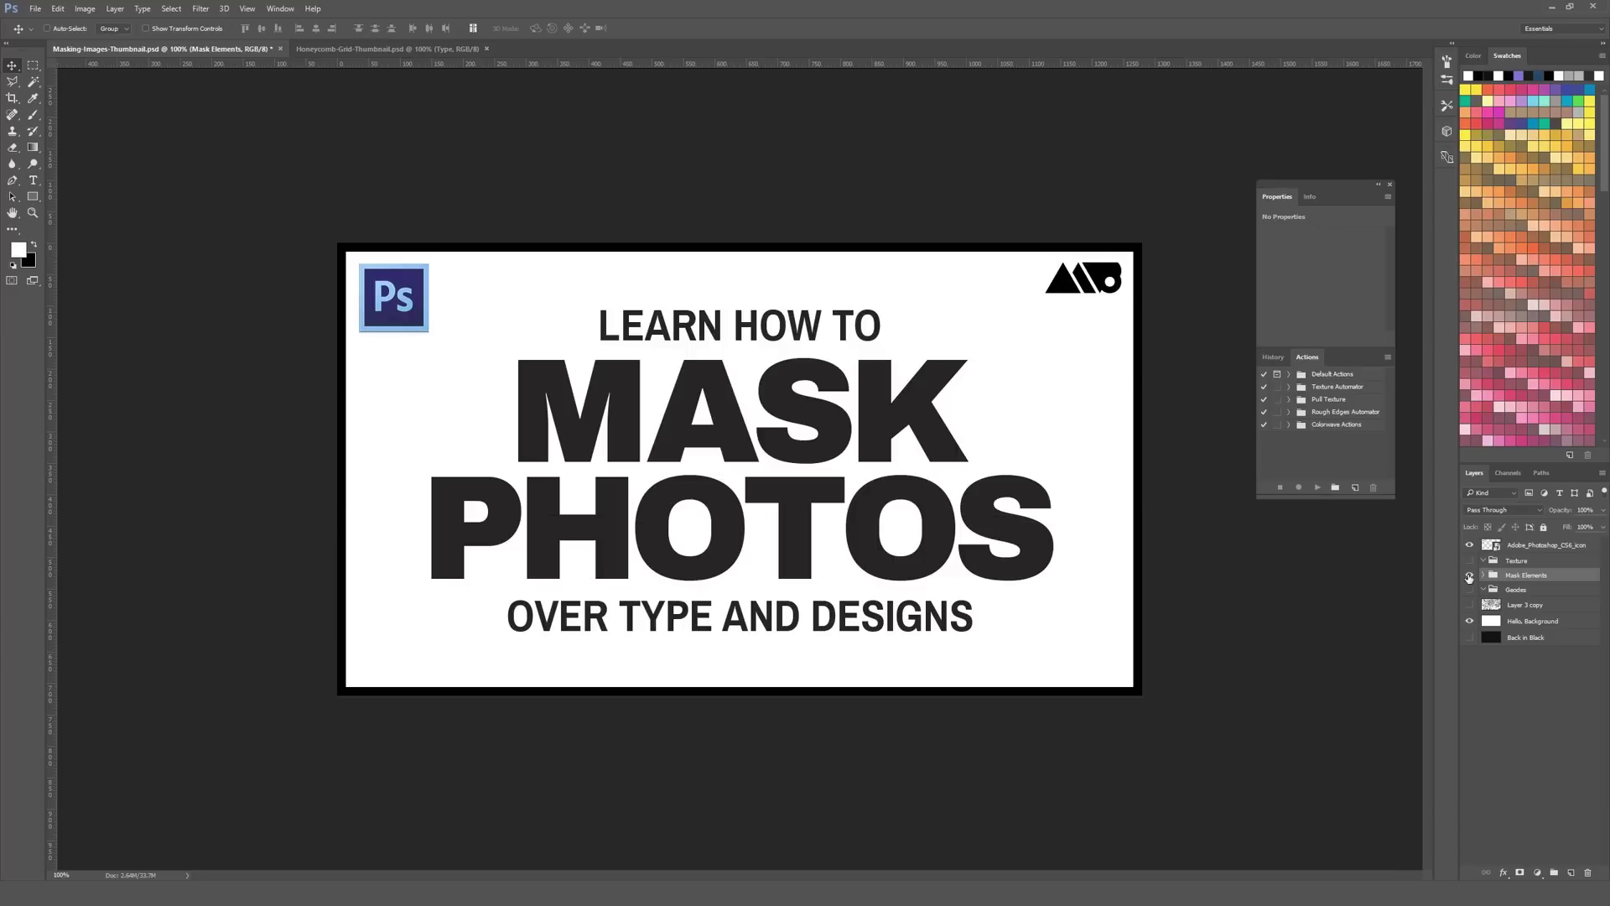
{"action": "left_click", "coordinate": [1469, 547]}
{"action": "left_click", "coordinate": [1469, 547]}
Step: Duplicate the Mask Elements group with Ctrl+J, then collapse and hide the original group
{"action": "key", "text": "ctrl"}
{"action": "key", "text": "ctrl+j"}
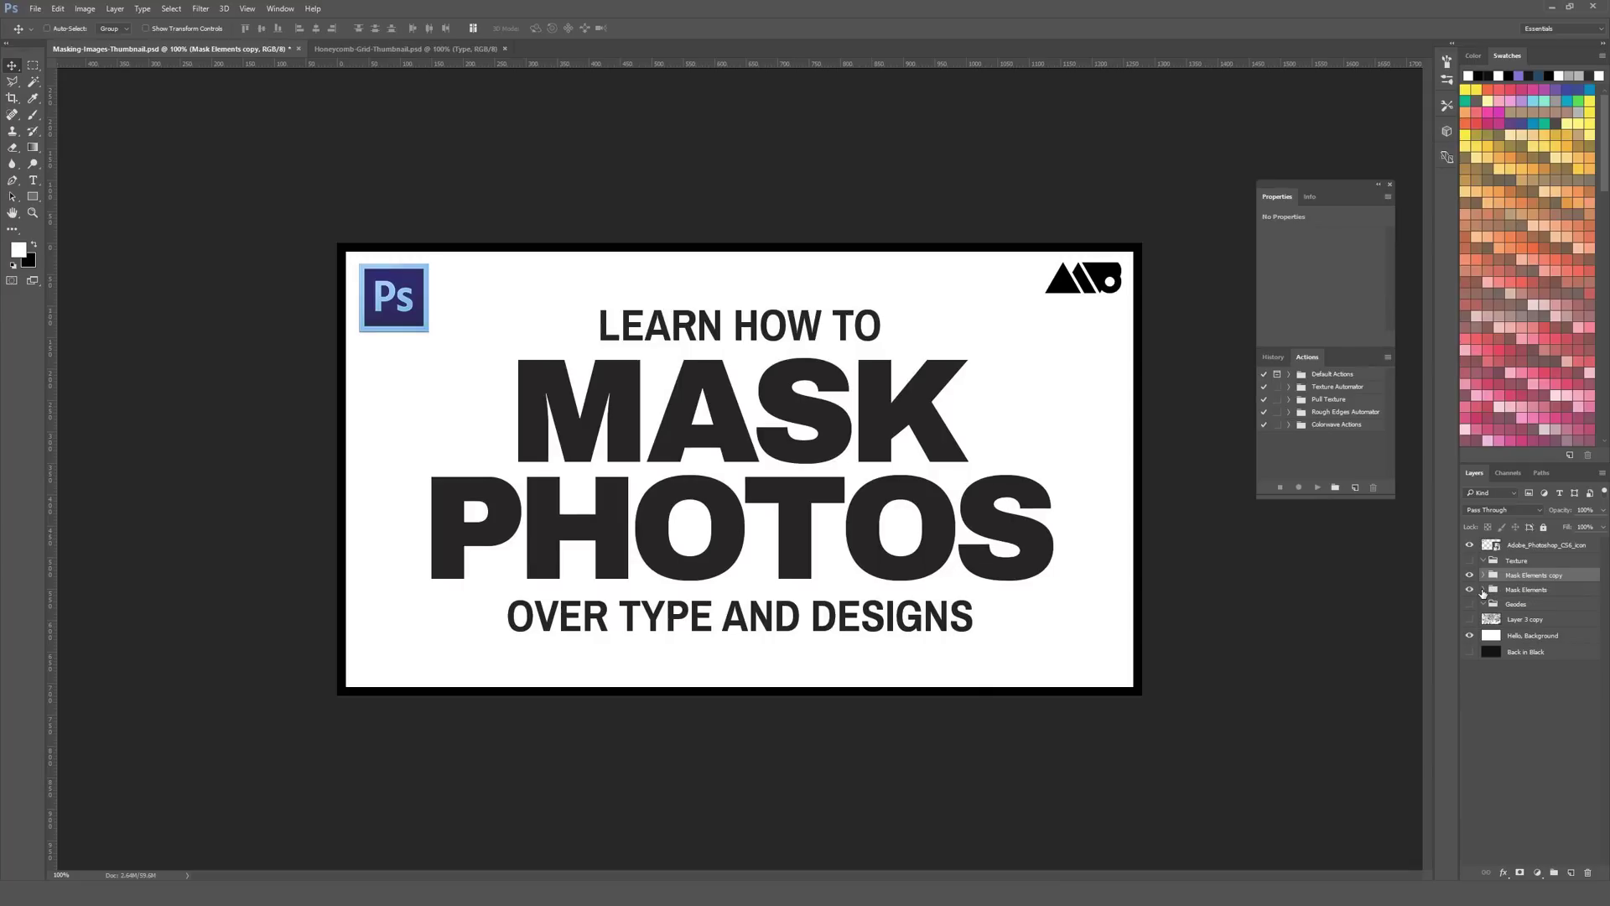
{"action": "left_click", "coordinate": [1482, 590]}
{"action": "left_click", "coordinate": [1470, 591]}
{"action": "left_click", "coordinate": [1470, 577]}
{"action": "left_click", "coordinate": [1469, 576]}
Step: Merge the duplicate group into a single layer and hide the white background
{"action": "right_click", "coordinate": [1574, 579]}
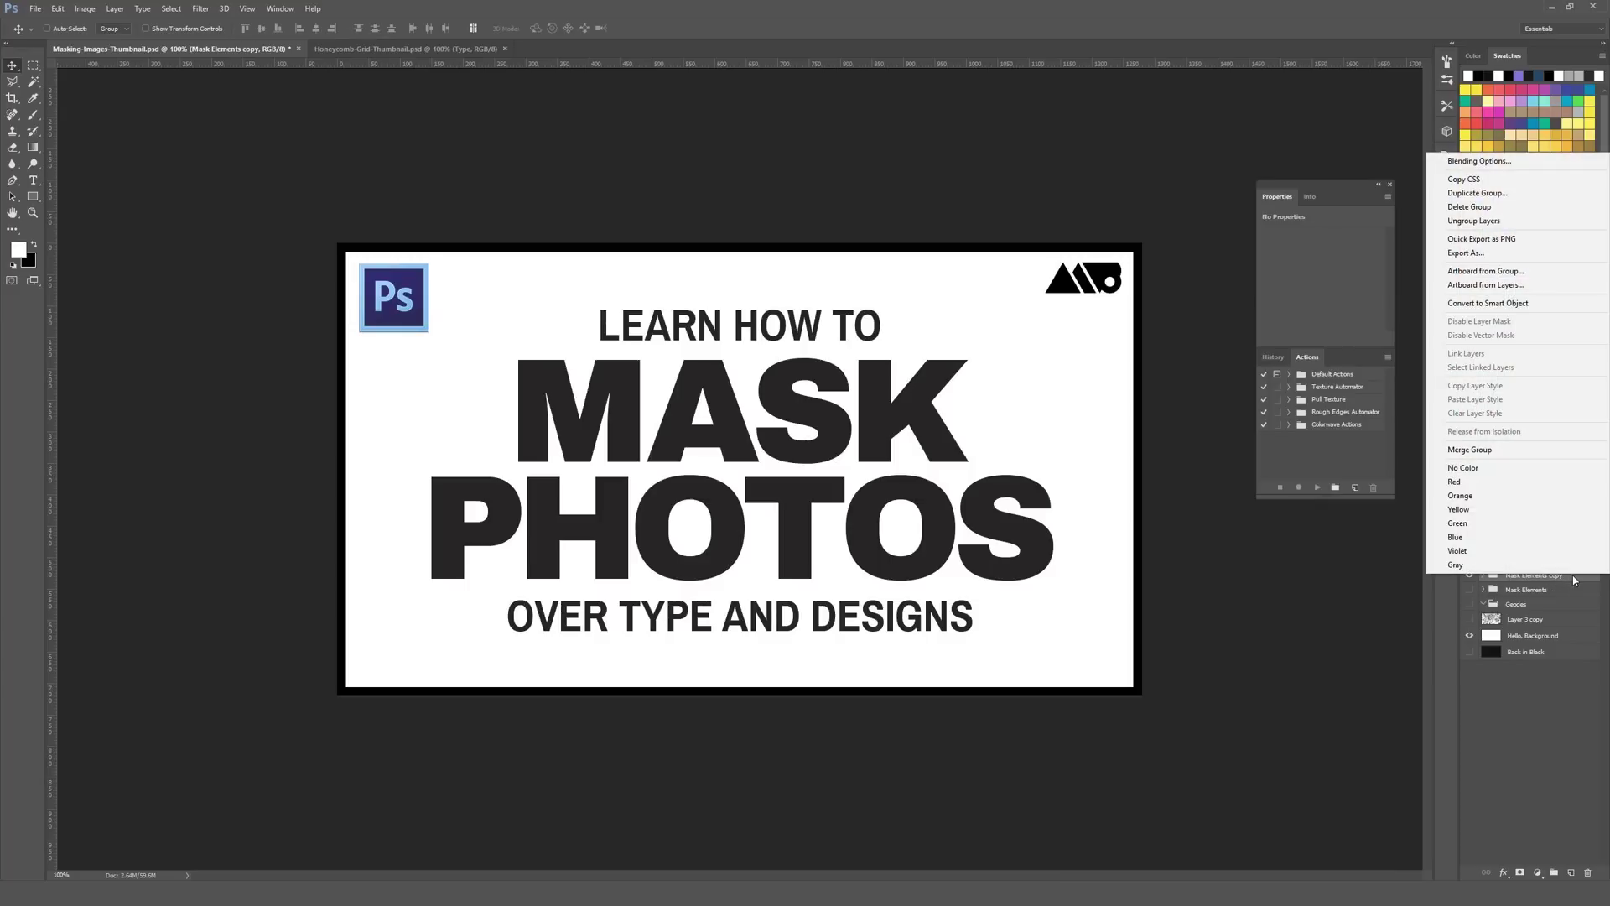
{"action": "left_click", "coordinate": [1501, 450]}
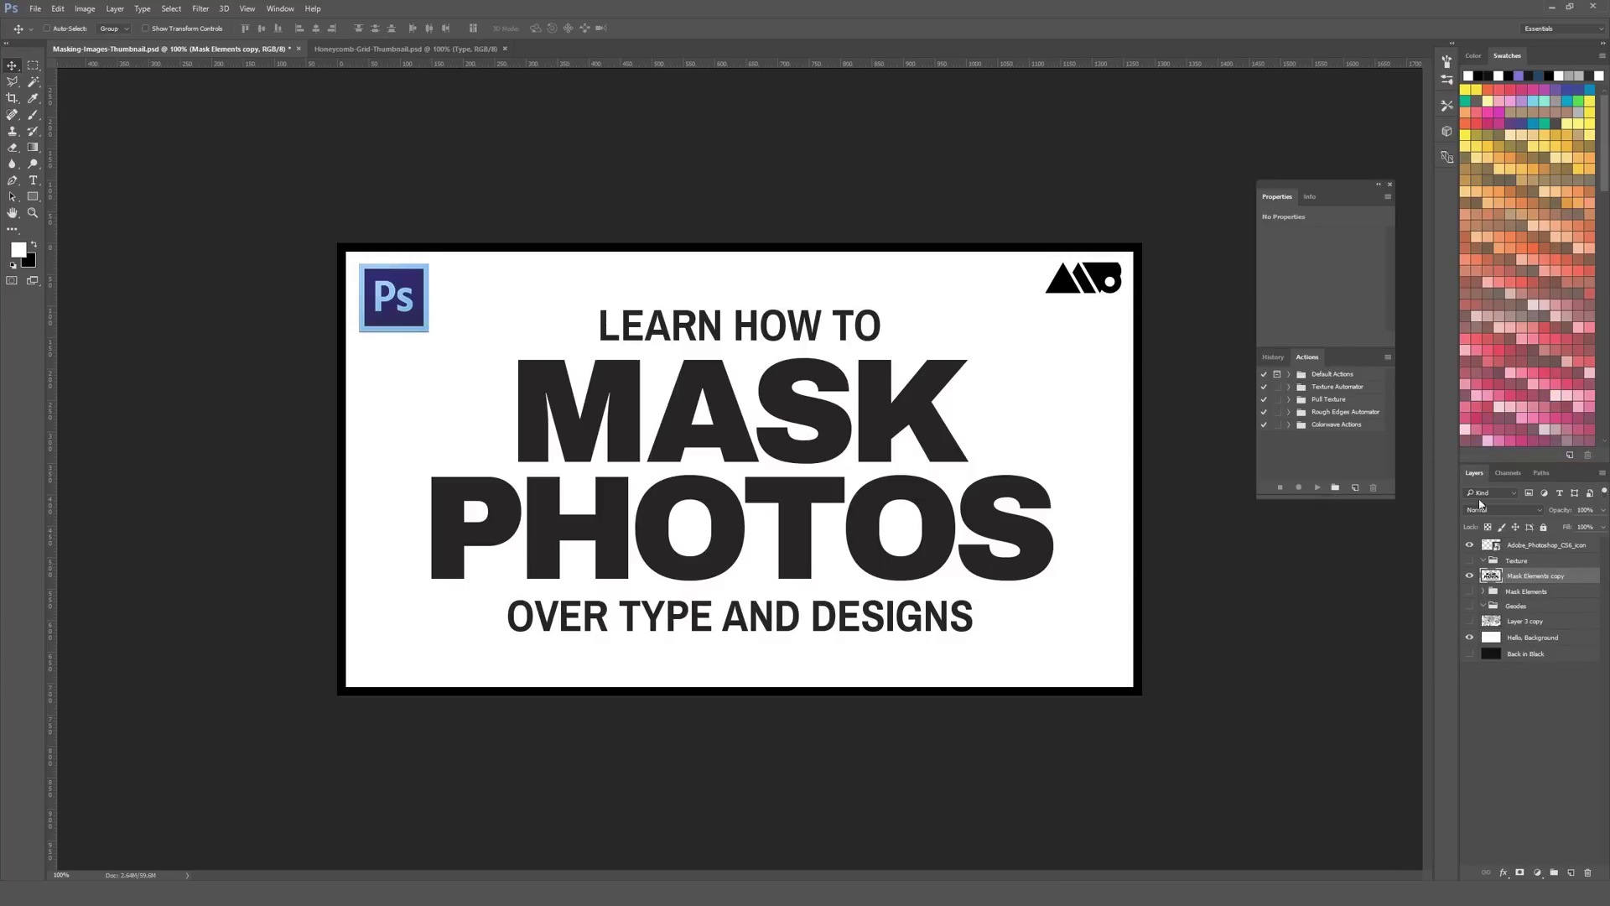
{"action": "left_click", "coordinate": [1469, 576]}
{"action": "left_click", "coordinate": [1470, 576]}
{"action": "left_click", "coordinate": [1469, 637]}
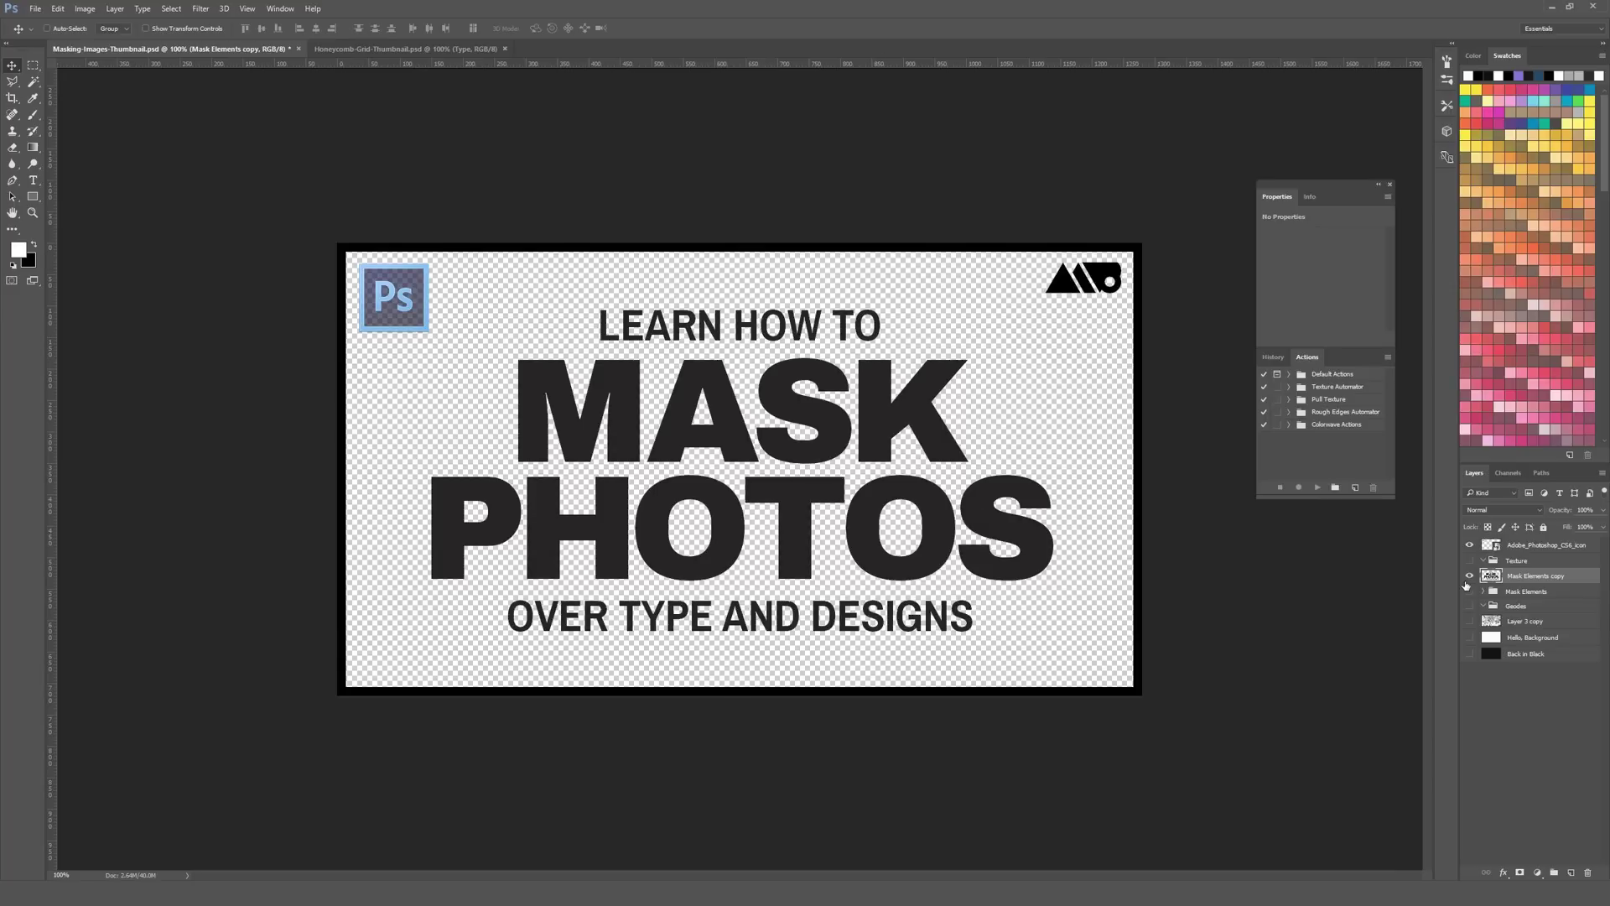
{"action": "left_click", "coordinate": [1470, 576]}
{"action": "left_click", "coordinate": [1469, 576]}
Step: Load the merged copy's lettering and border as a selection, then hide that black layer
{"action": "key", "text": "ctrl"}
{"action": "left_click", "coordinate": [1490, 578], "text": "ctrl"}
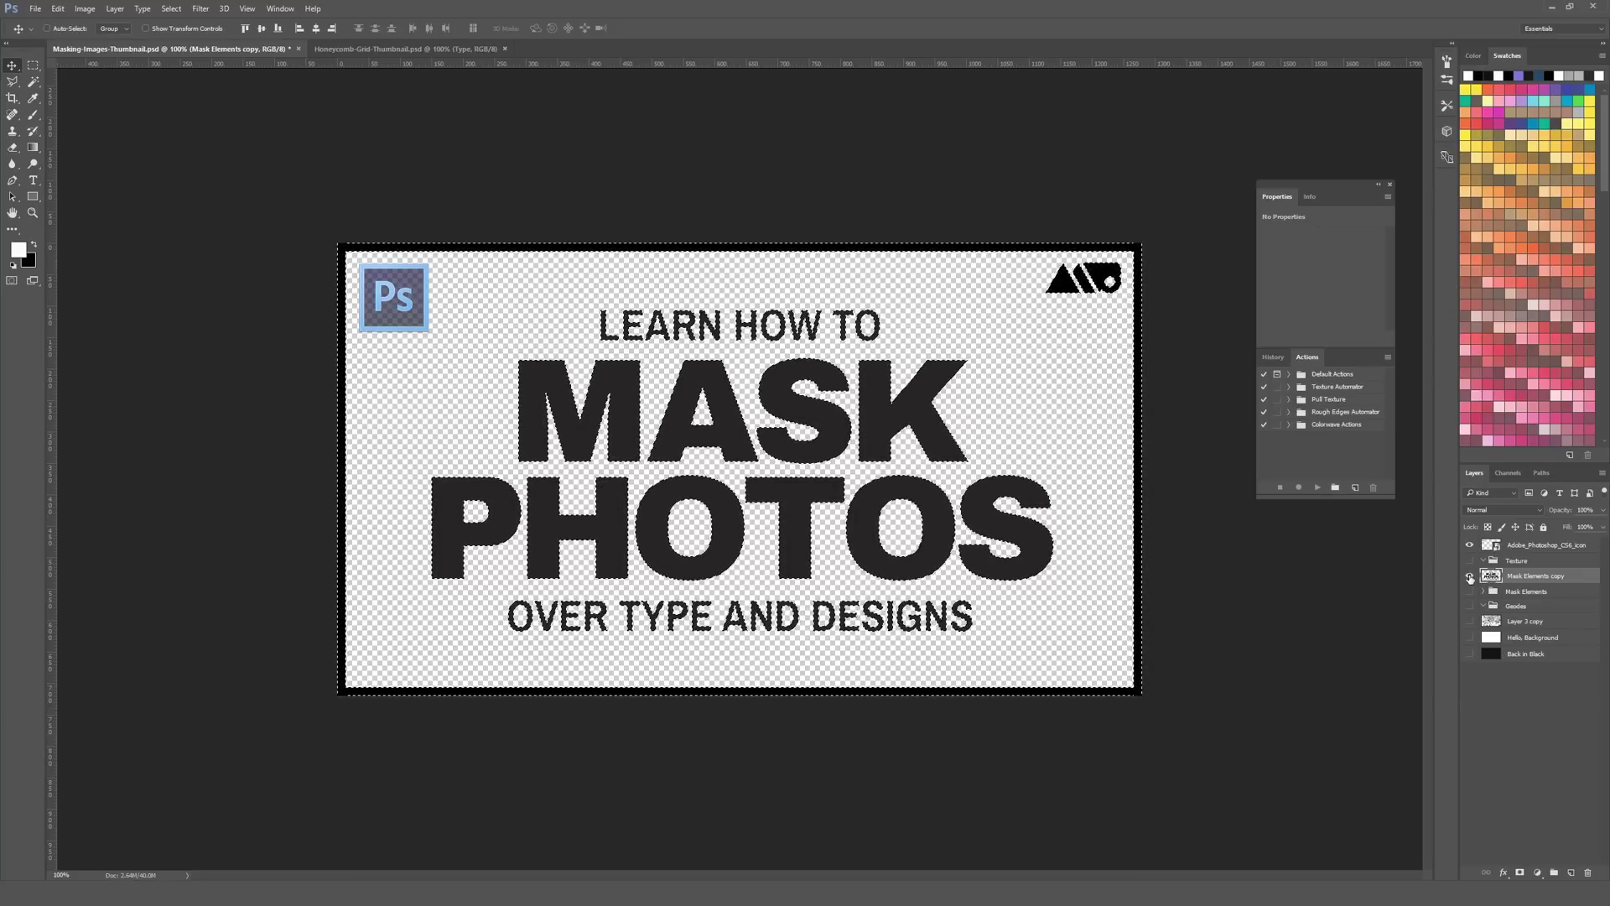
{"action": "left_click", "coordinate": [1470, 577]}
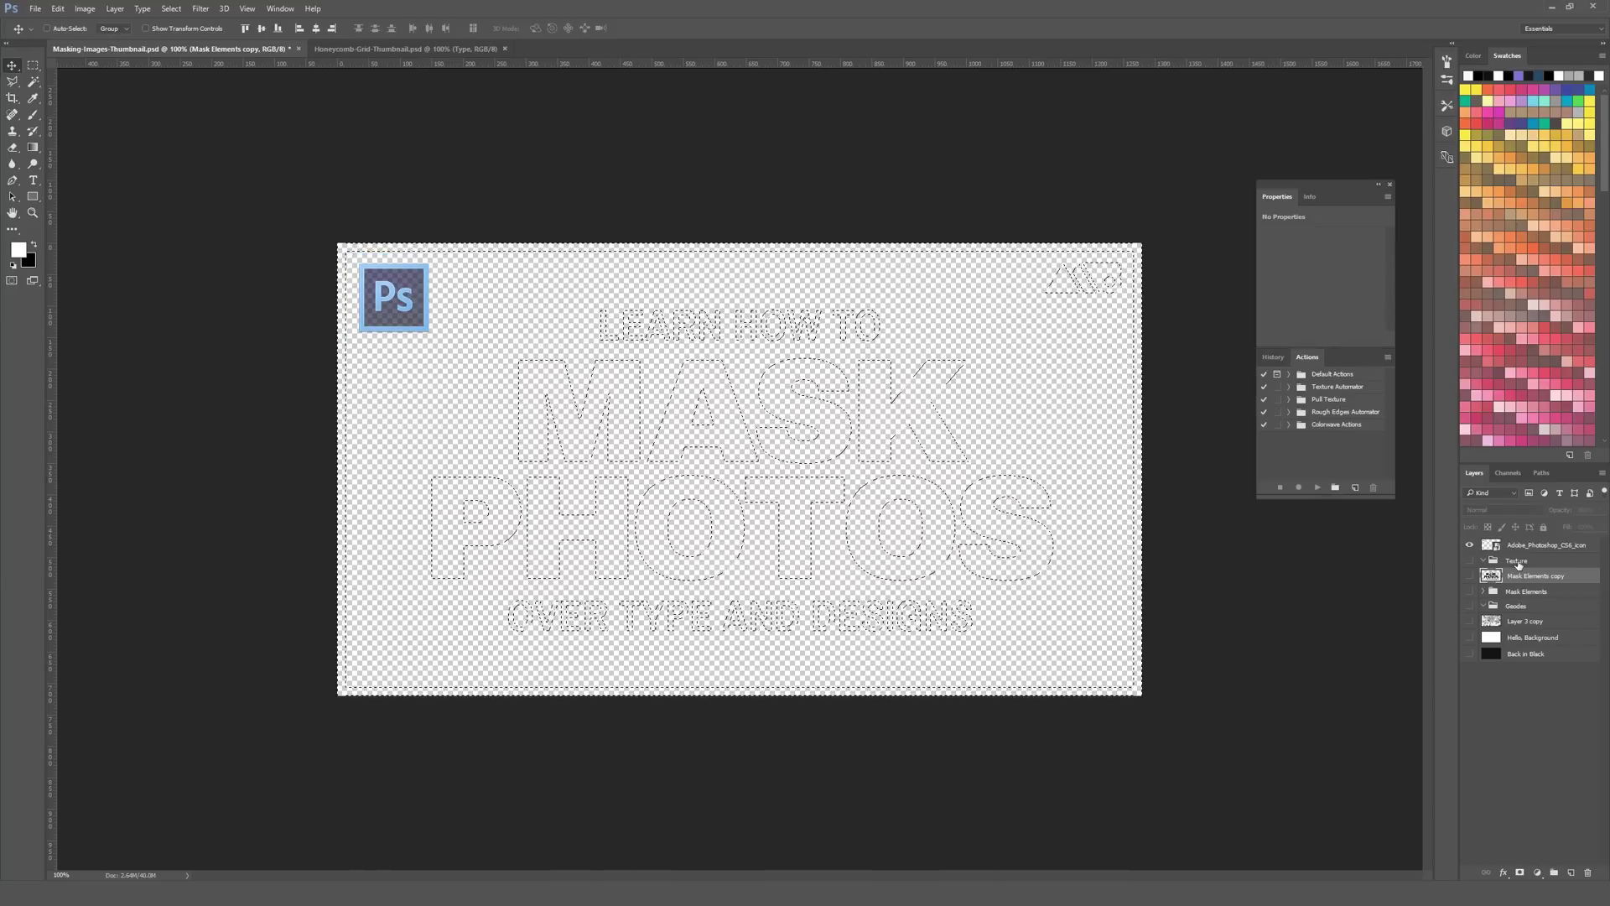
Step: Show the Texture group and add a layer mask from the lettering selection
{"action": "left_click", "coordinate": [1512, 561]}
{"action": "left_click", "coordinate": [1469, 561]}
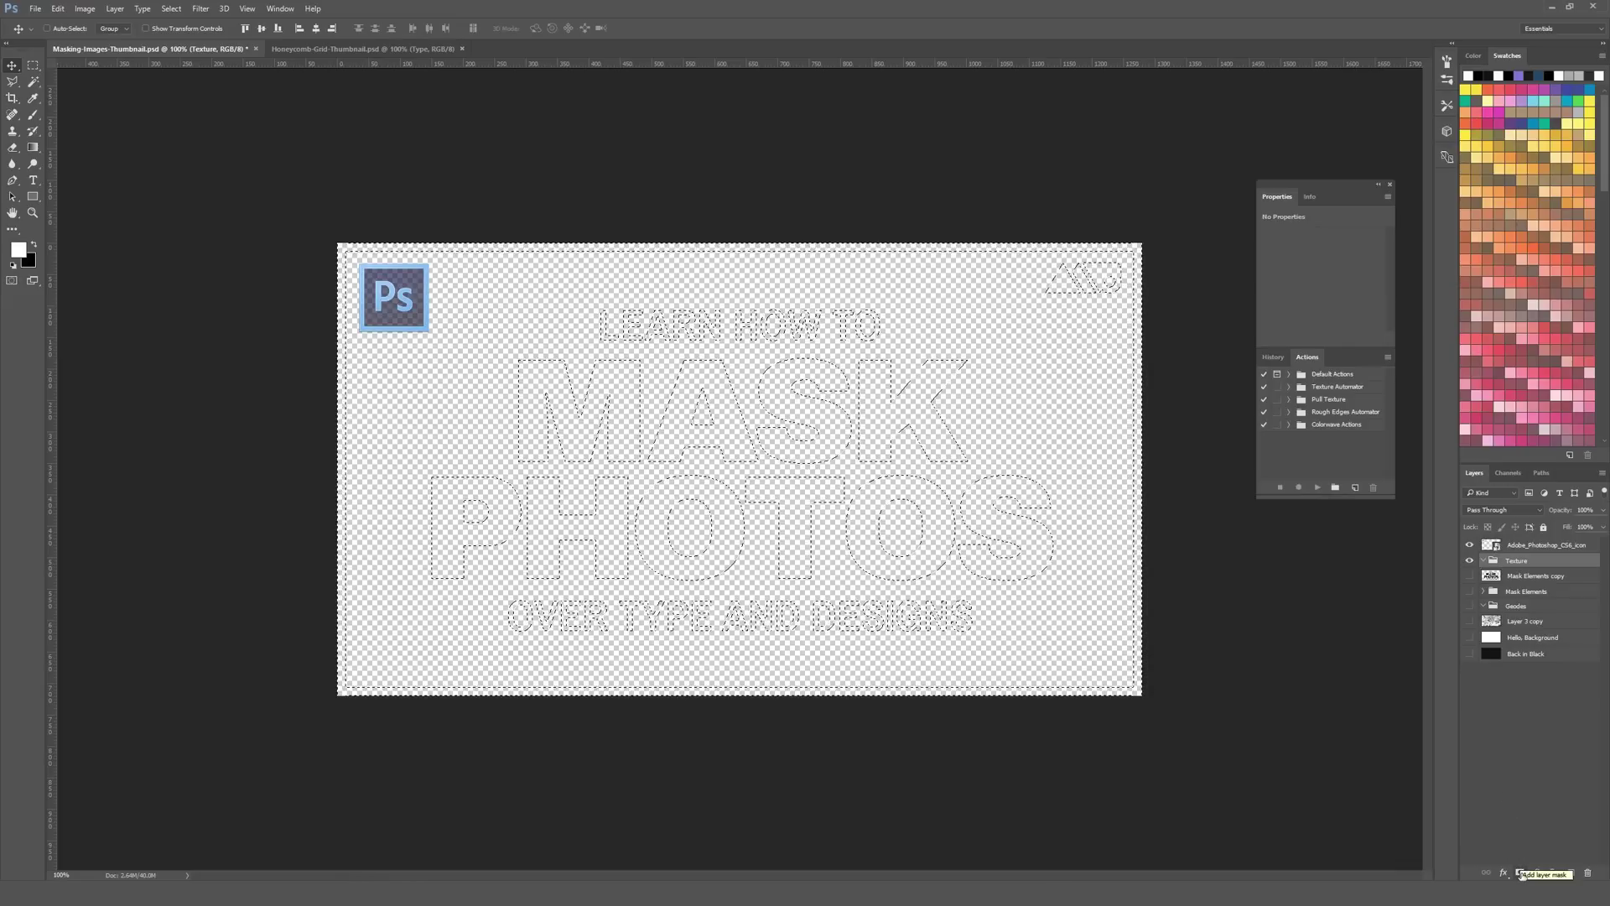
{"action": "left_click", "coordinate": [1521, 874]}
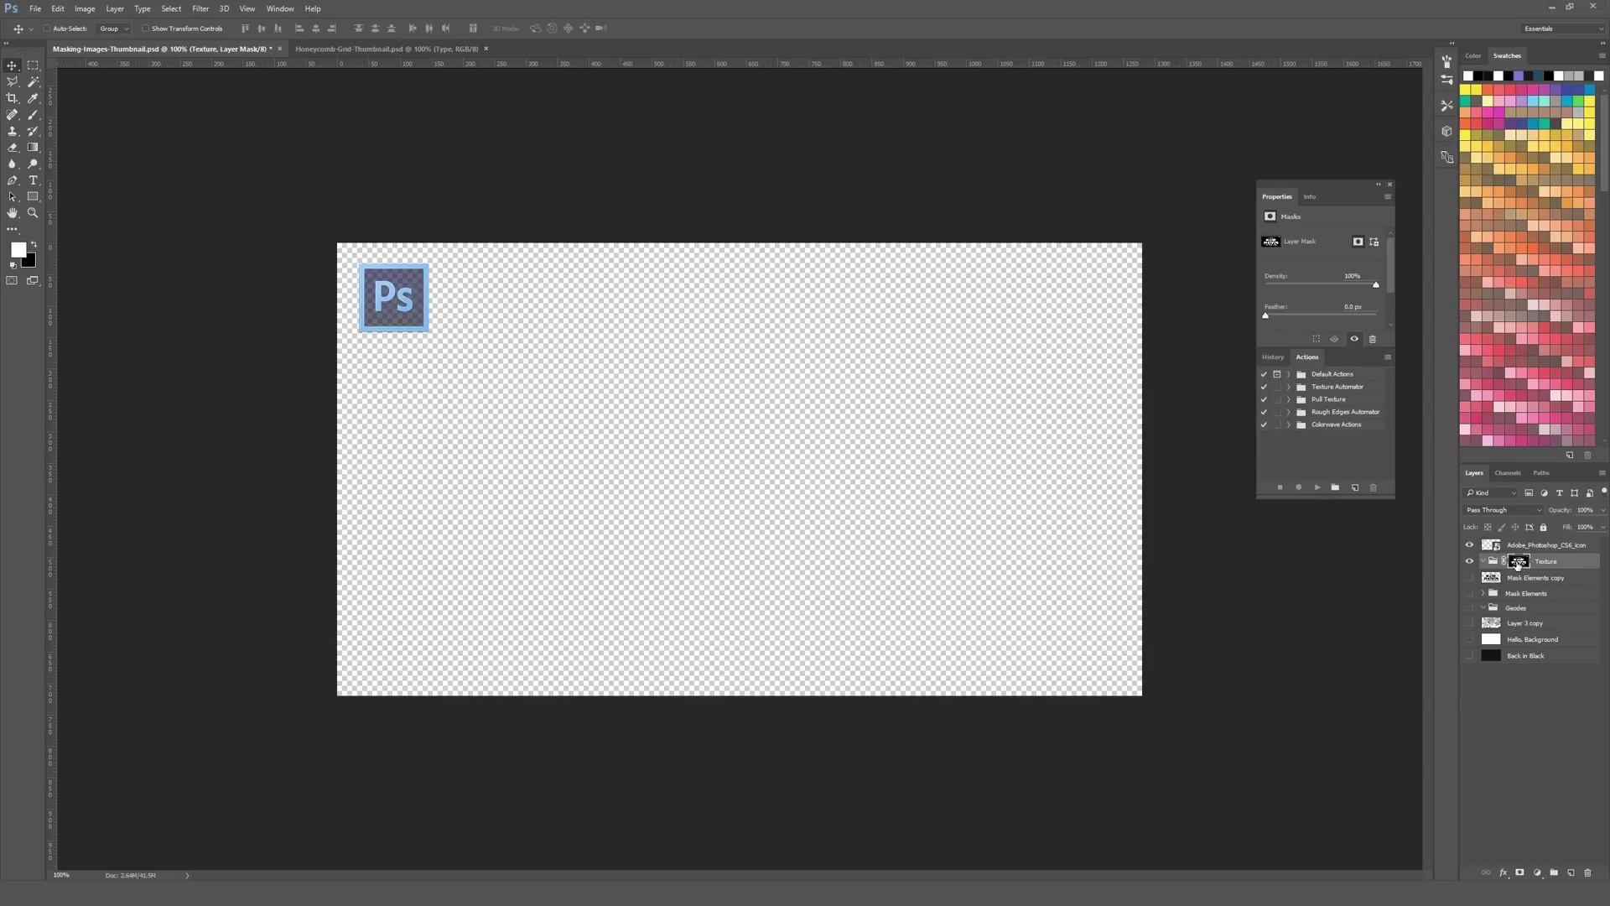
{"action": "left_click", "coordinate": [1494, 561]}
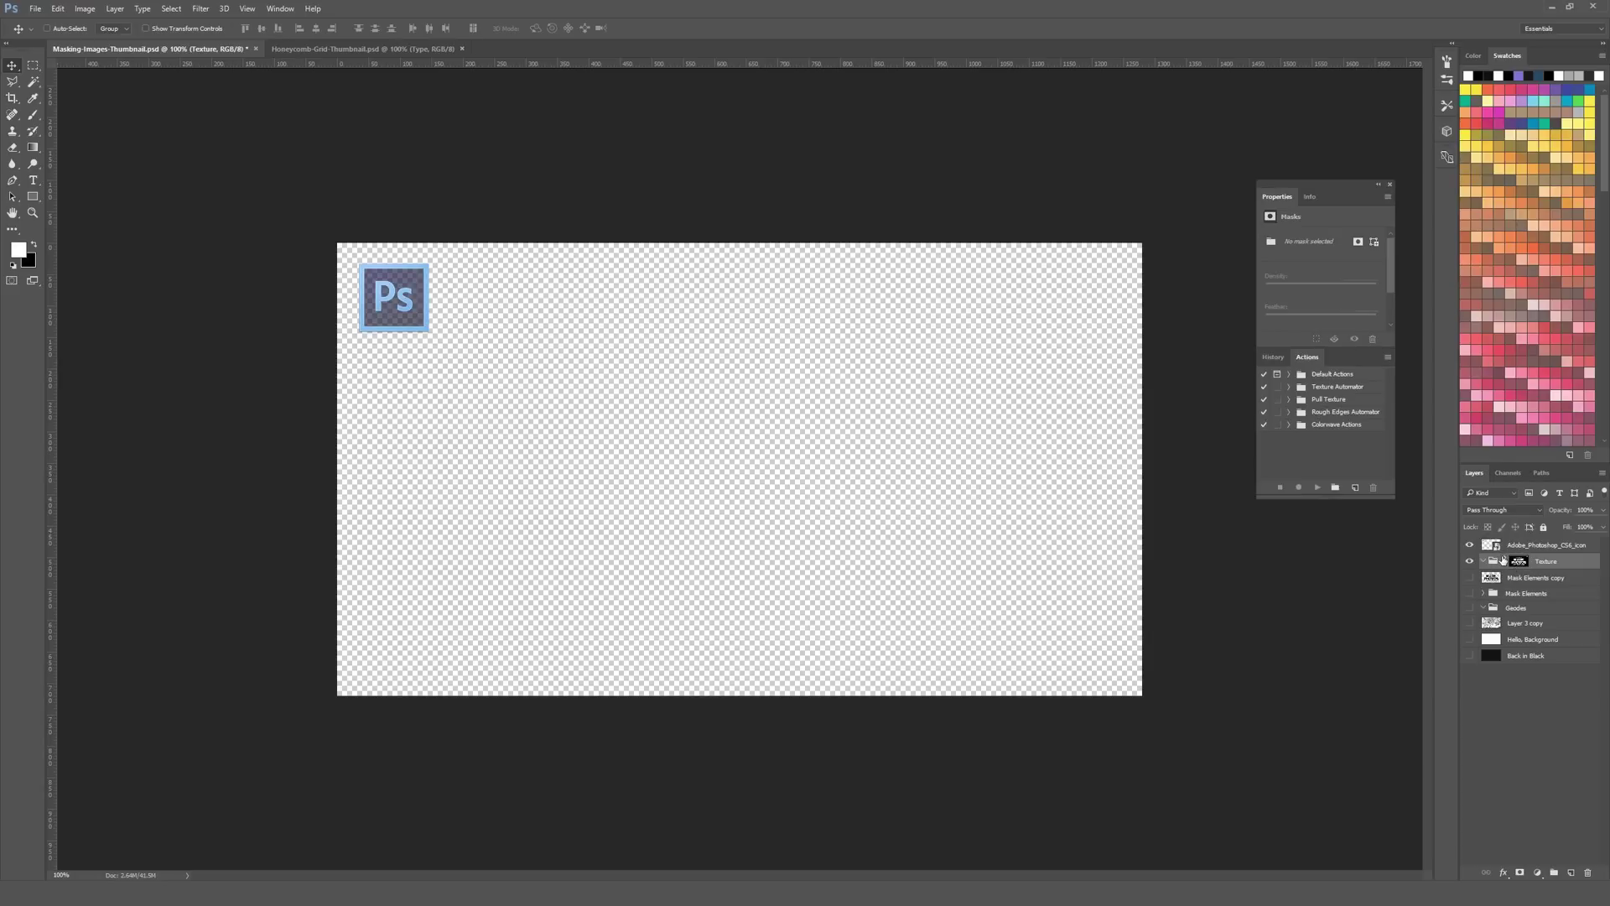
Step: Place Geode2 into the Texture group and shift it down within the lettering
{"action": "key", "text": "ctrl+t"}
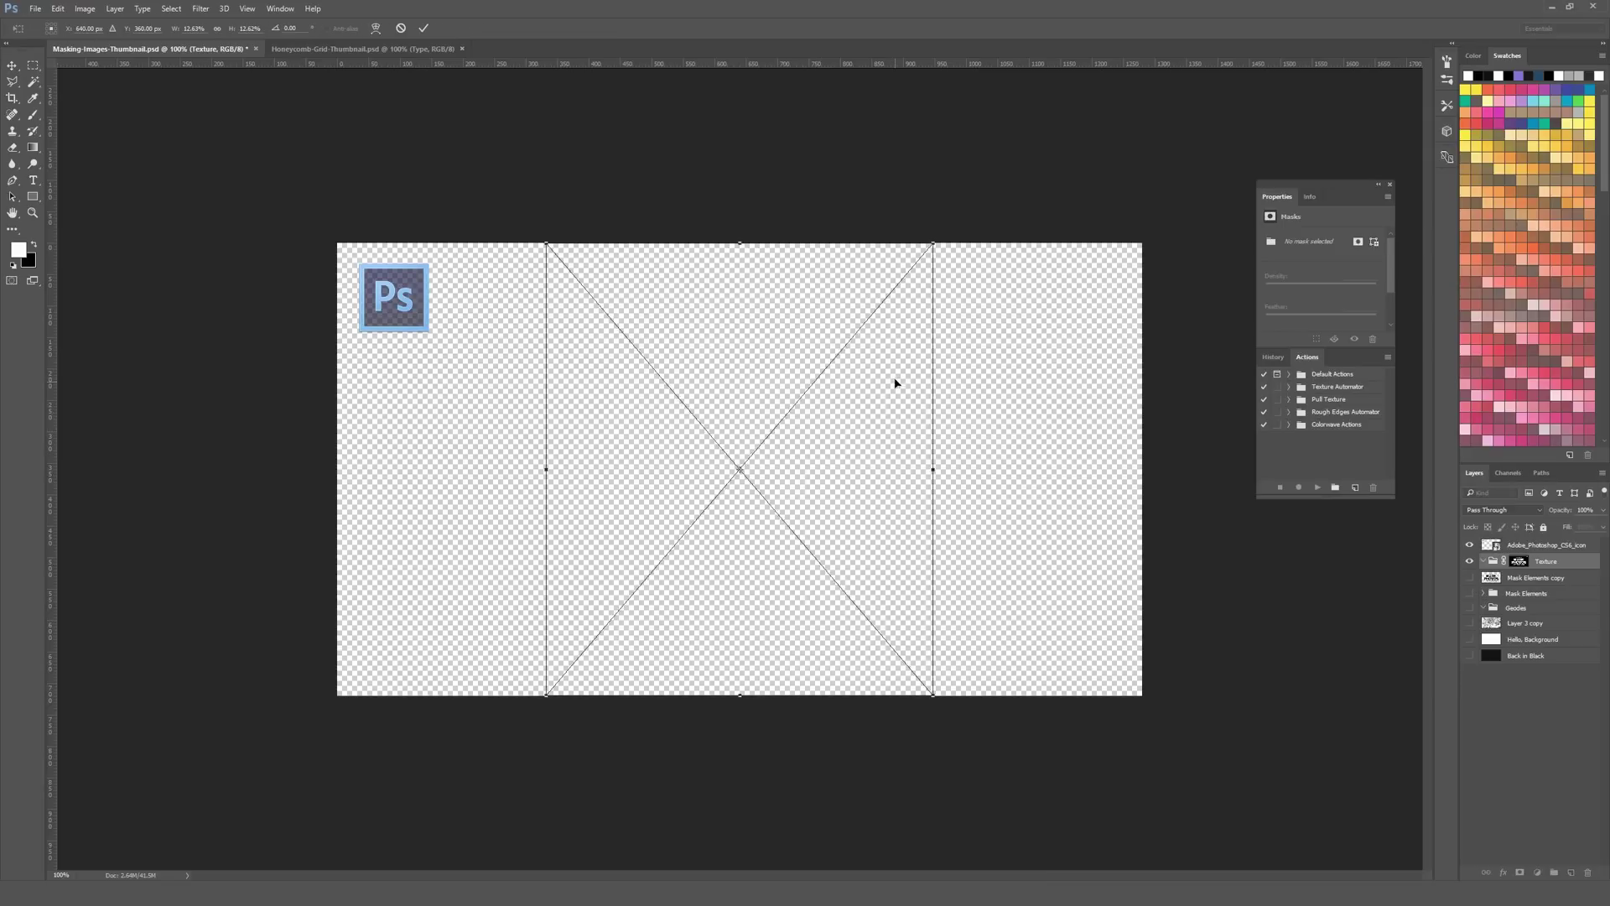
{"action": "key", "text": "Return"}
{"action": "left_click_drag", "start_coordinate": [1514, 577], "coordinate": [1513, 576]}
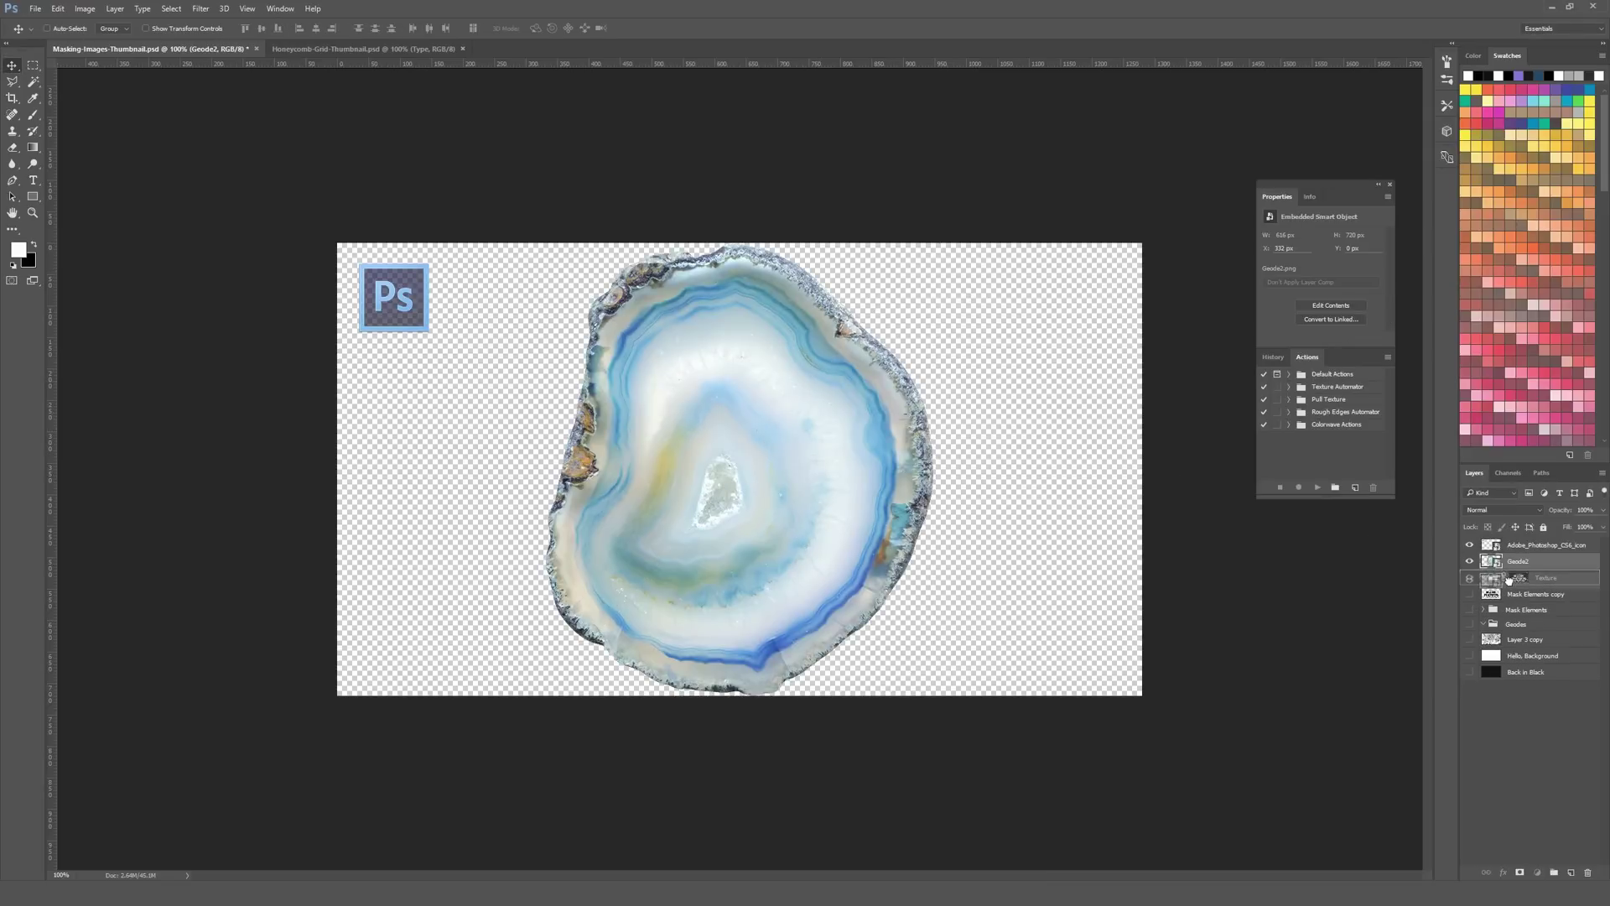
{"action": "left_click_drag", "start_coordinate": [807, 513], "coordinate": [625, 364]}
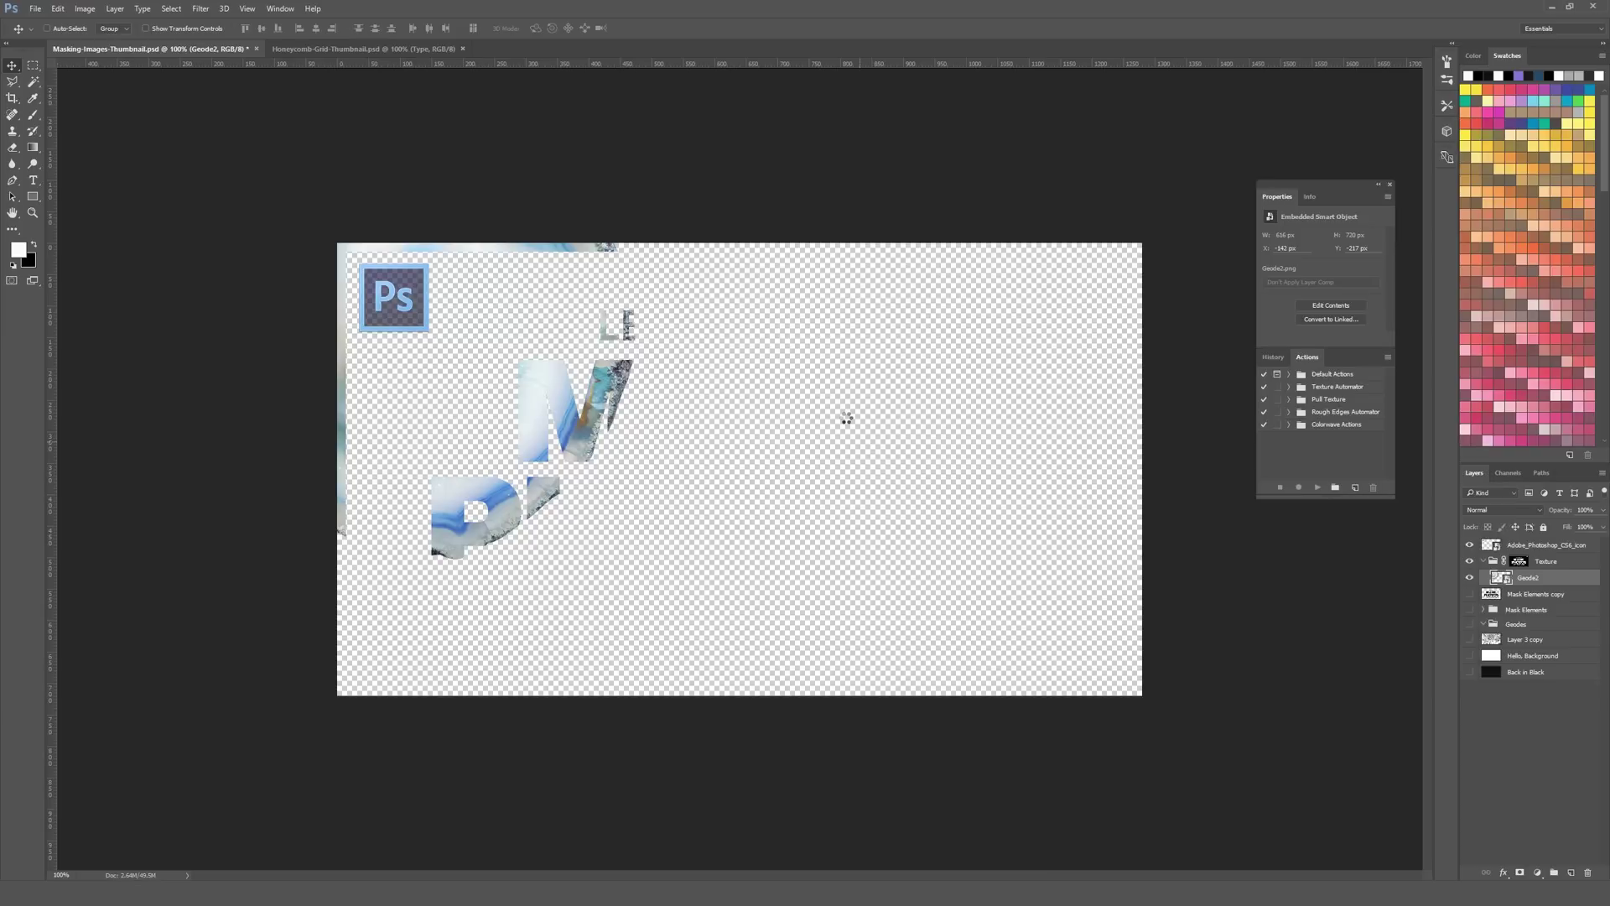
Step: Position Geode19 and Geode17 to fill MASK PHOTOS, then show the black background
{"action": "left_click_drag", "start_coordinate": [830, 380], "coordinate": [780, 313]}
{"action": "key", "text": "Return"}
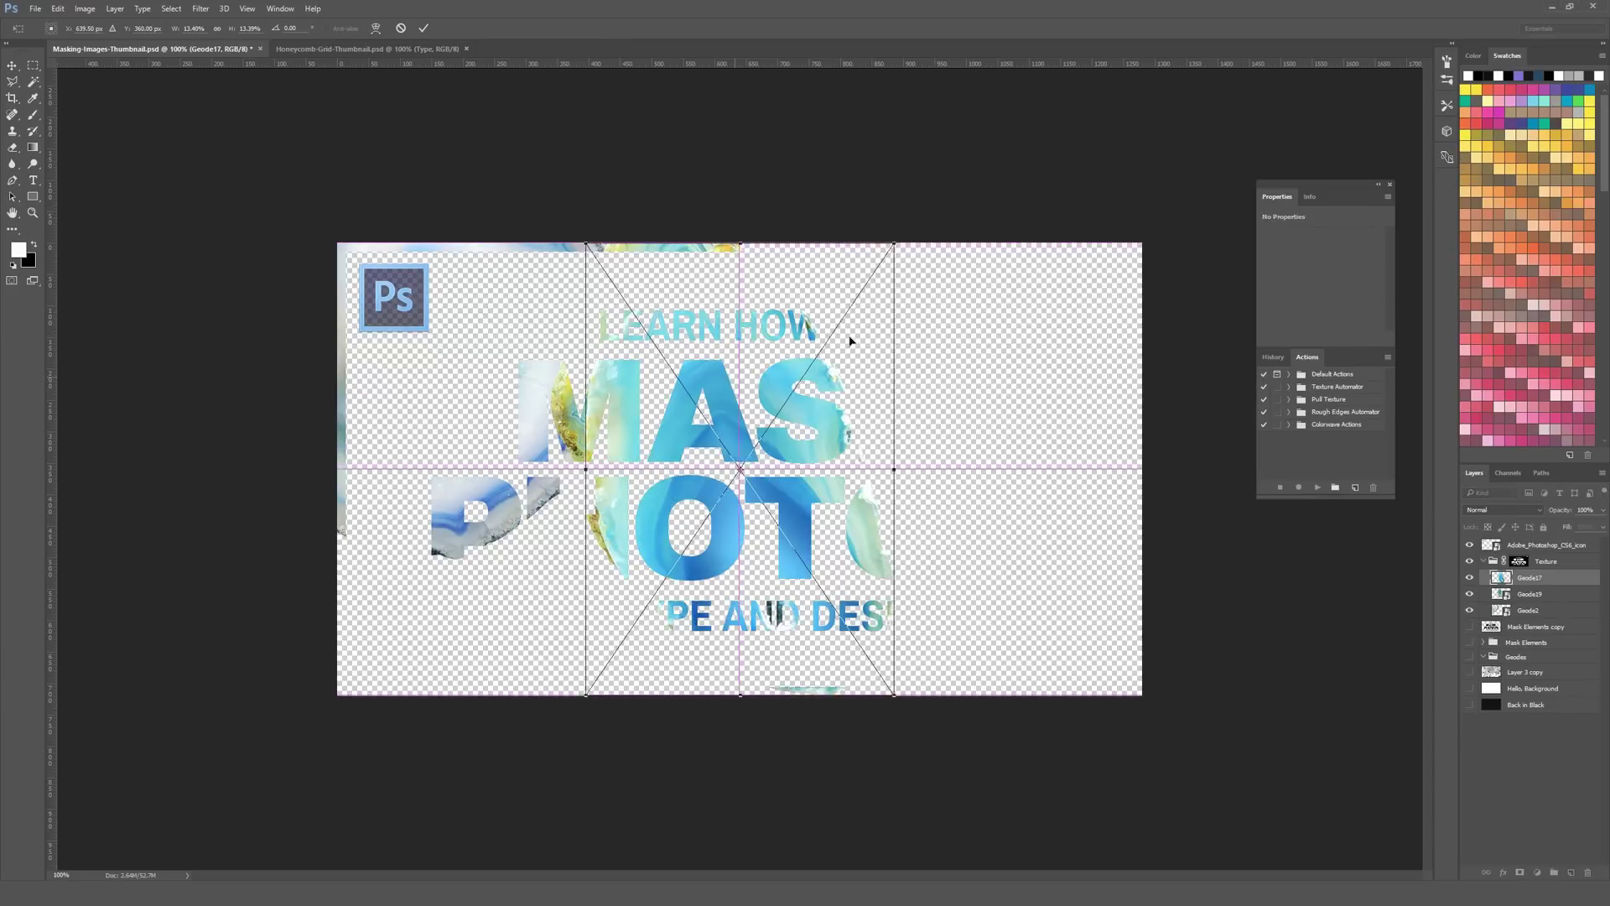
{"action": "left_click_drag", "start_coordinate": [849, 339], "coordinate": [861, 273]}
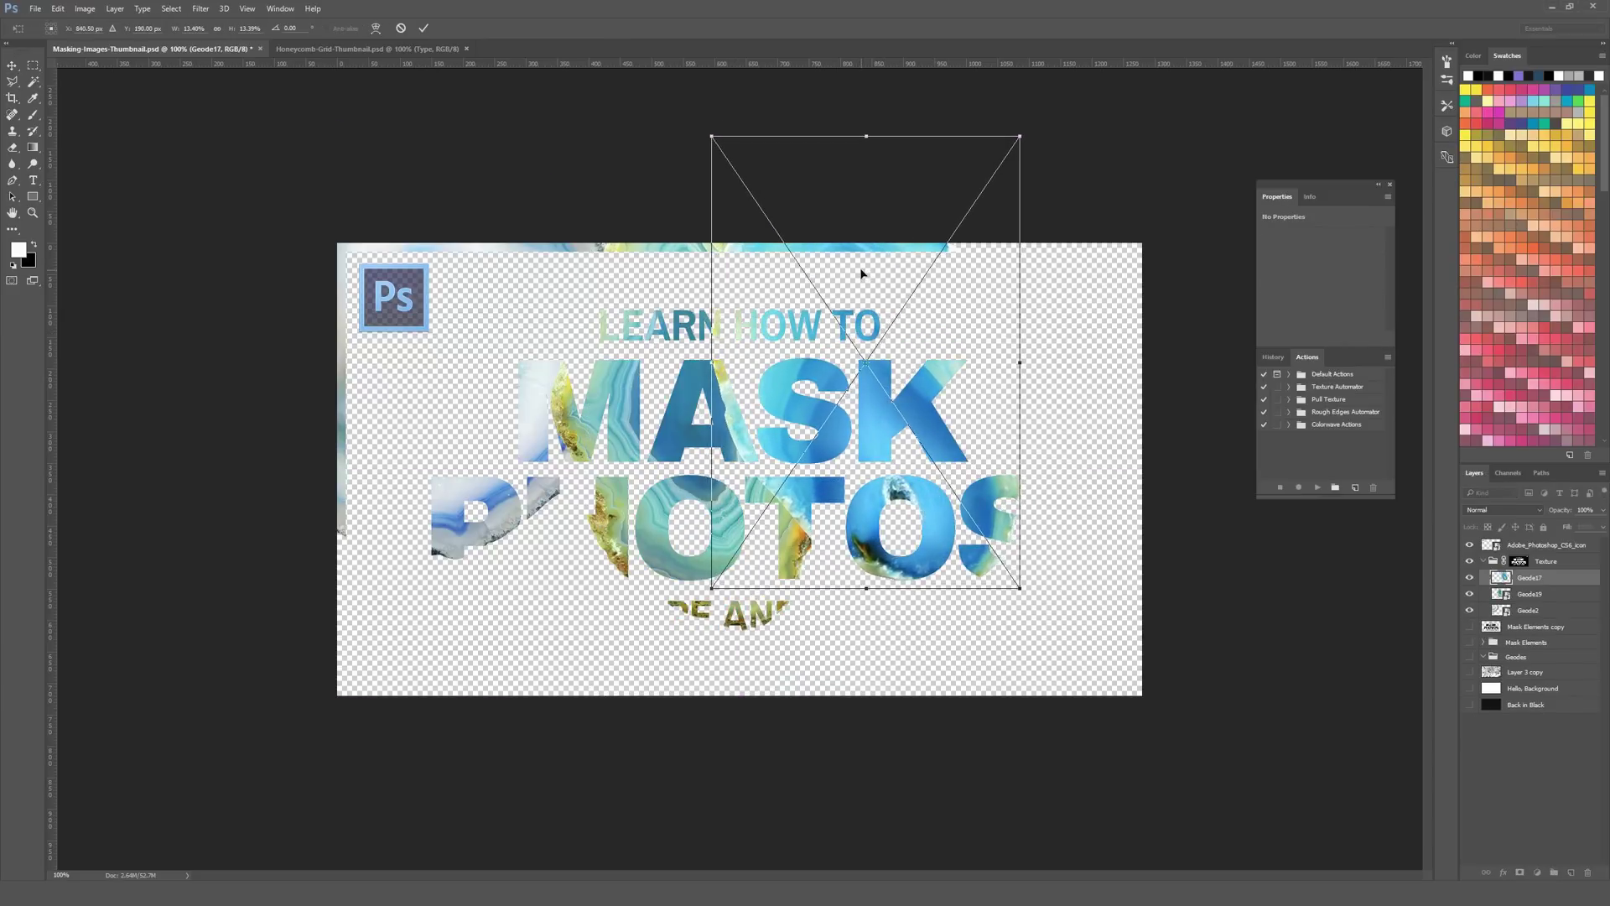
{"action": "key", "text": "Return"}
{"action": "left_click", "coordinate": [1469, 705]}
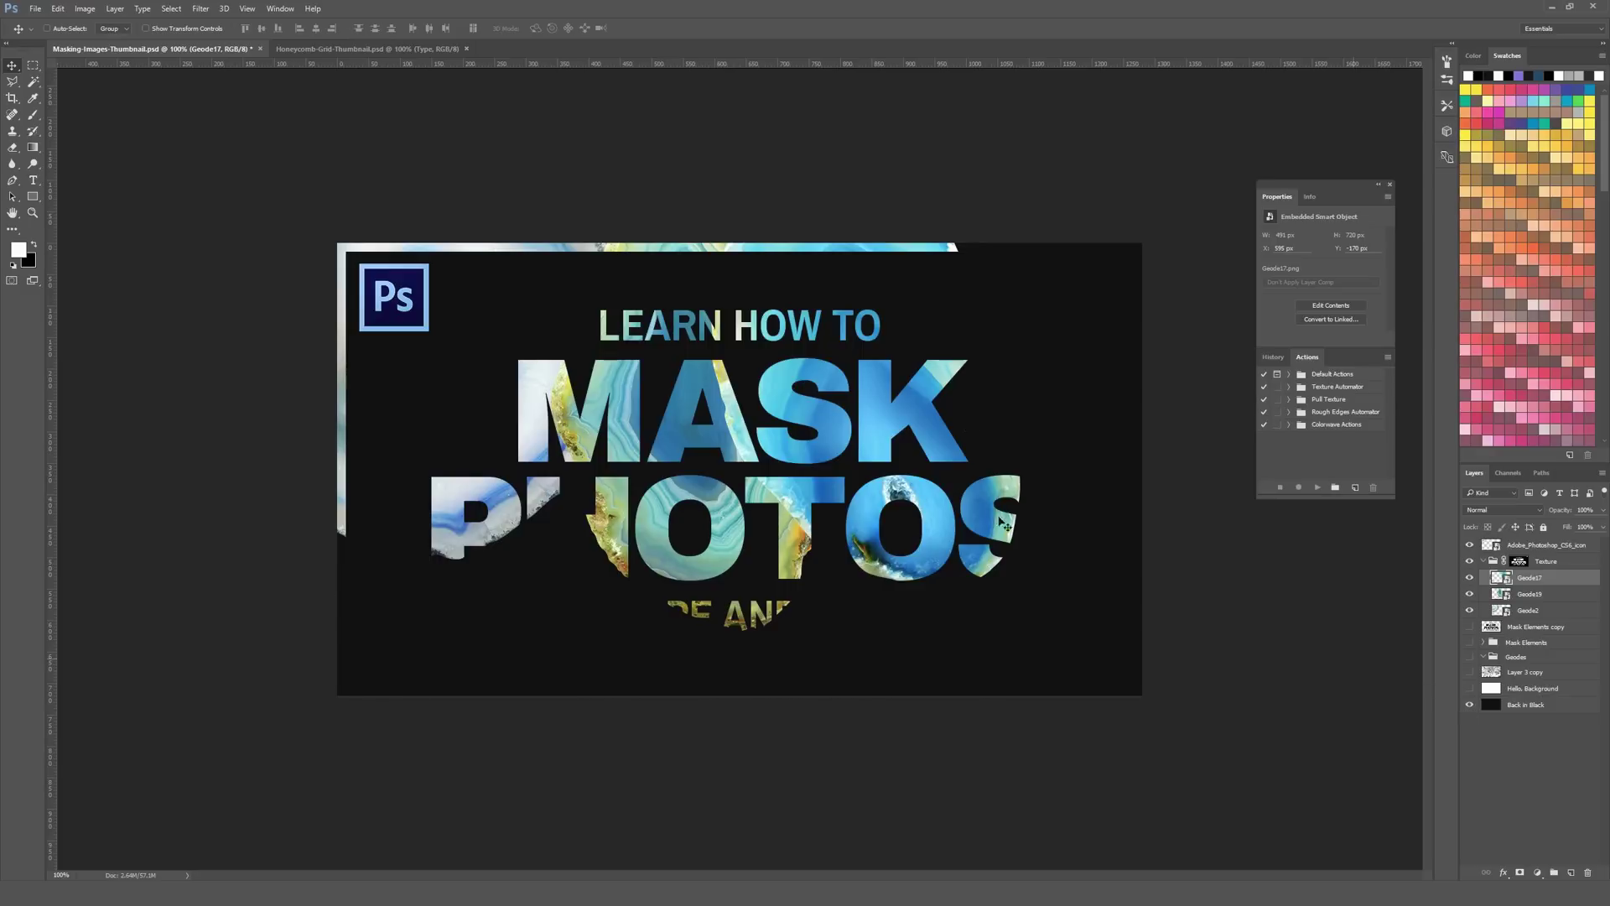
Step: Nudge Geode17, move it below Geode2, and scale Geode4 down slightly
{"action": "left_click_drag", "start_coordinate": [904, 432], "coordinate": [953, 406]}
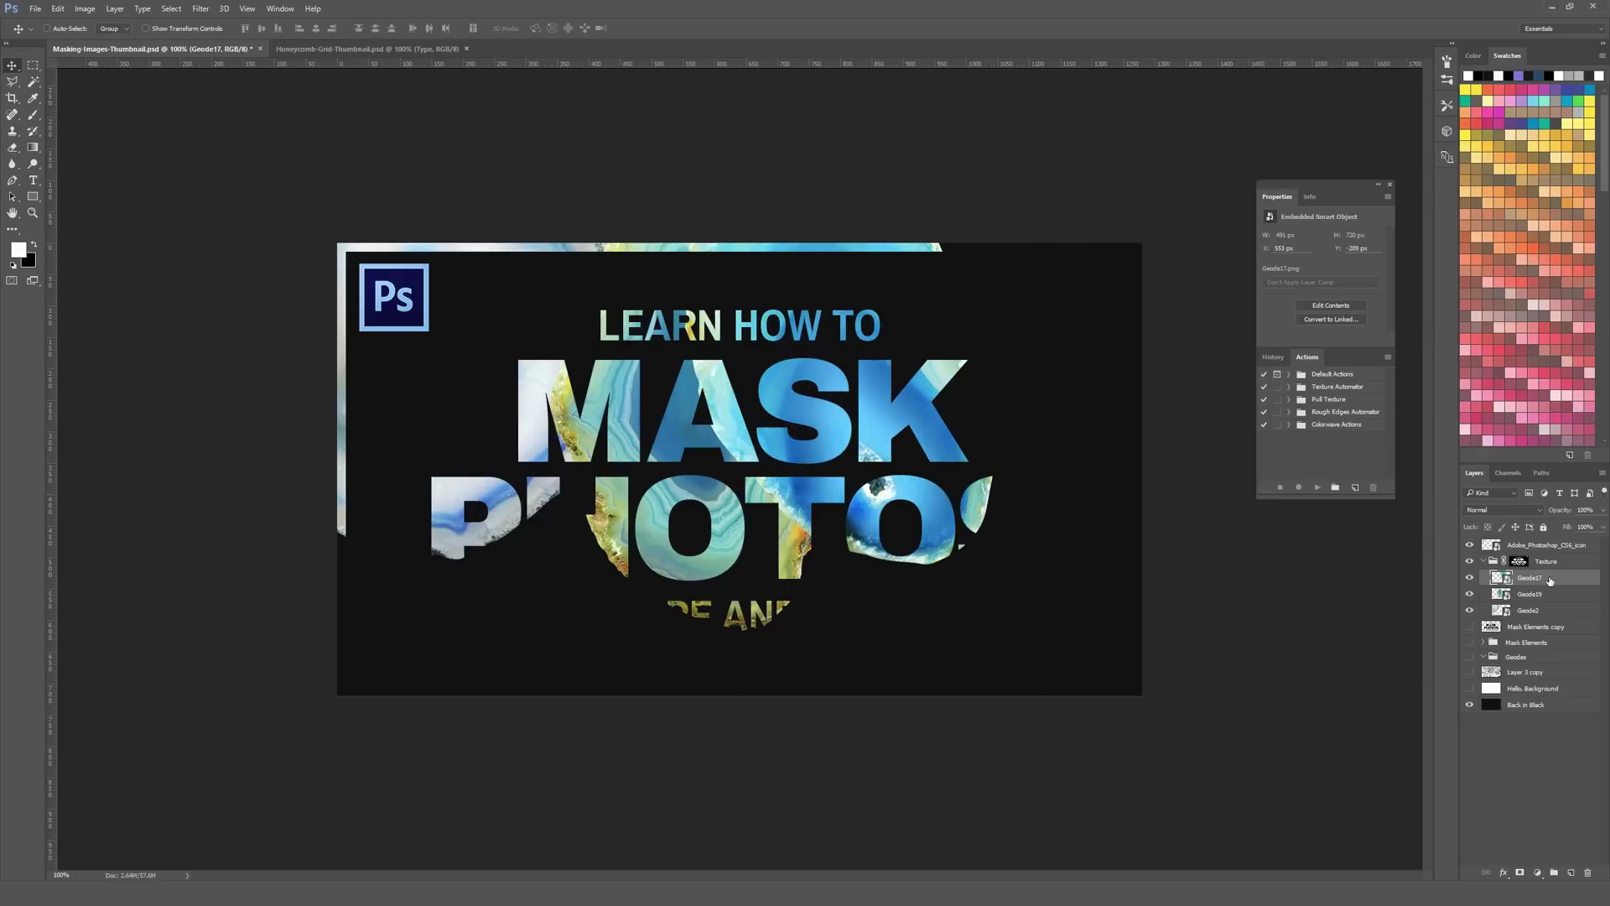
{"action": "left_click_drag", "start_coordinate": [1550, 580], "coordinate": [1547, 615]}
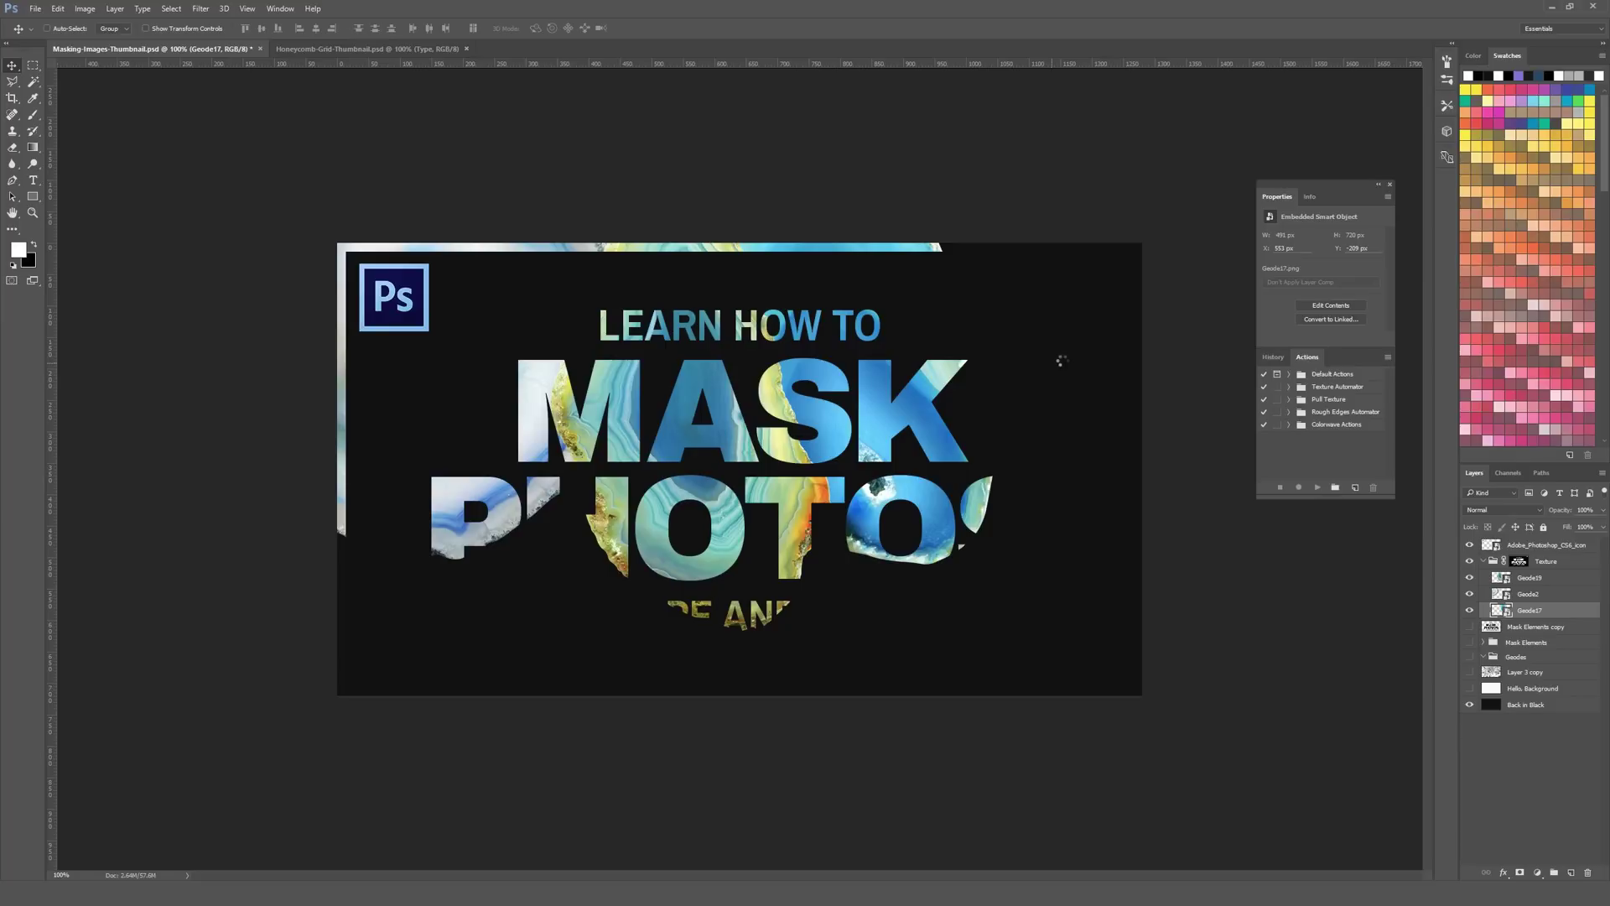
{"action": "key", "text": "ctrl+t"}
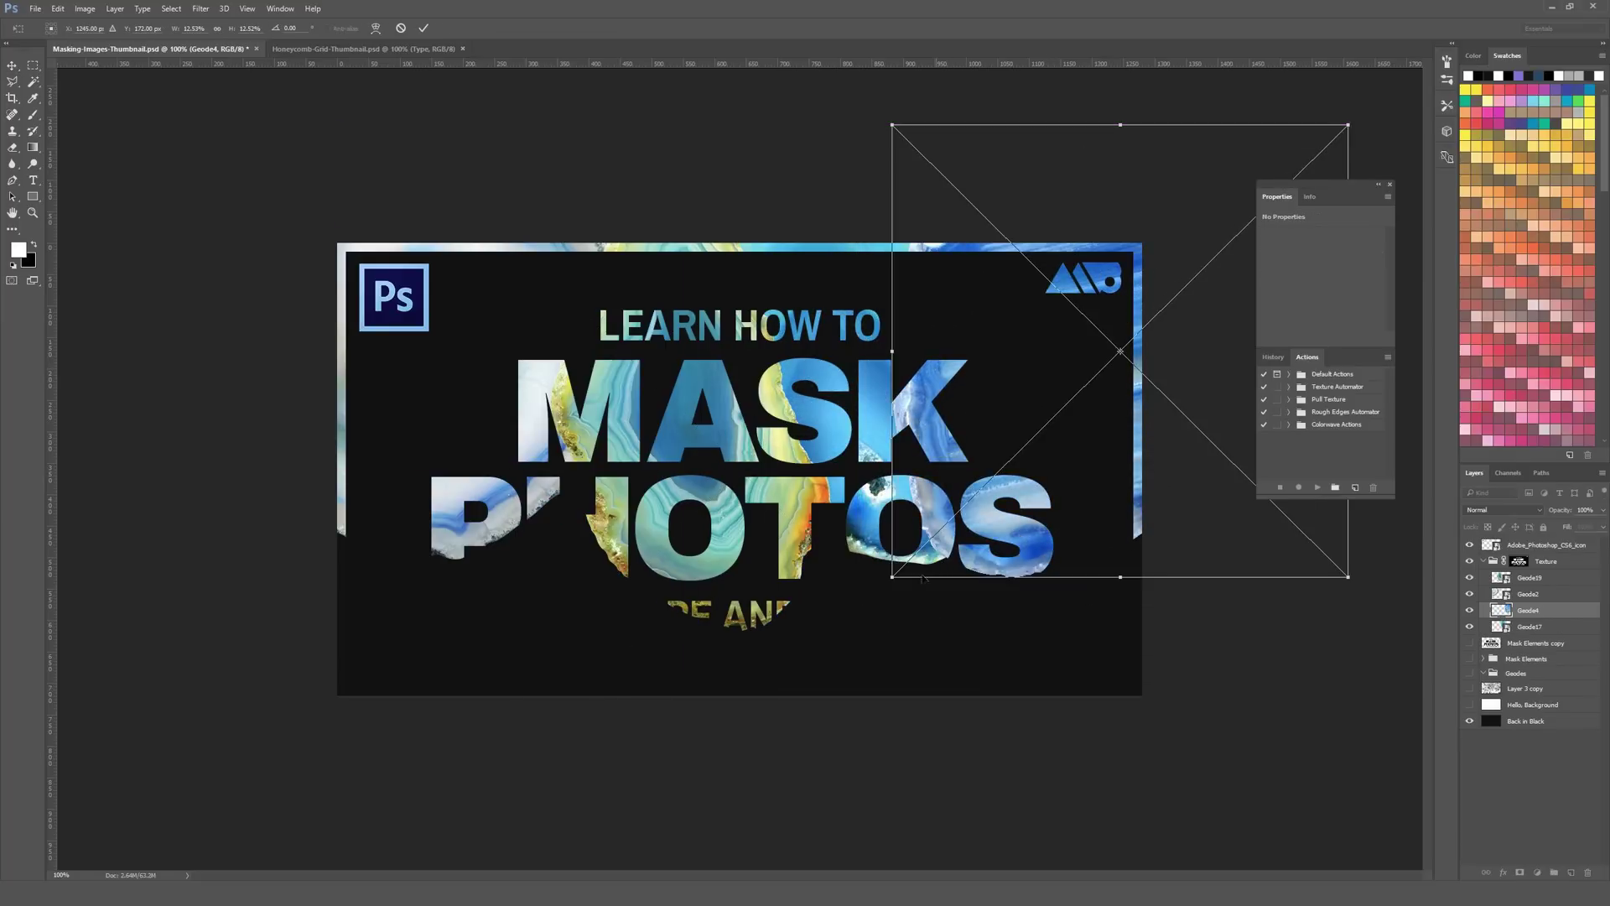
{"action": "left_click_drag", "start_coordinate": [887, 579], "coordinate": [917, 540]}
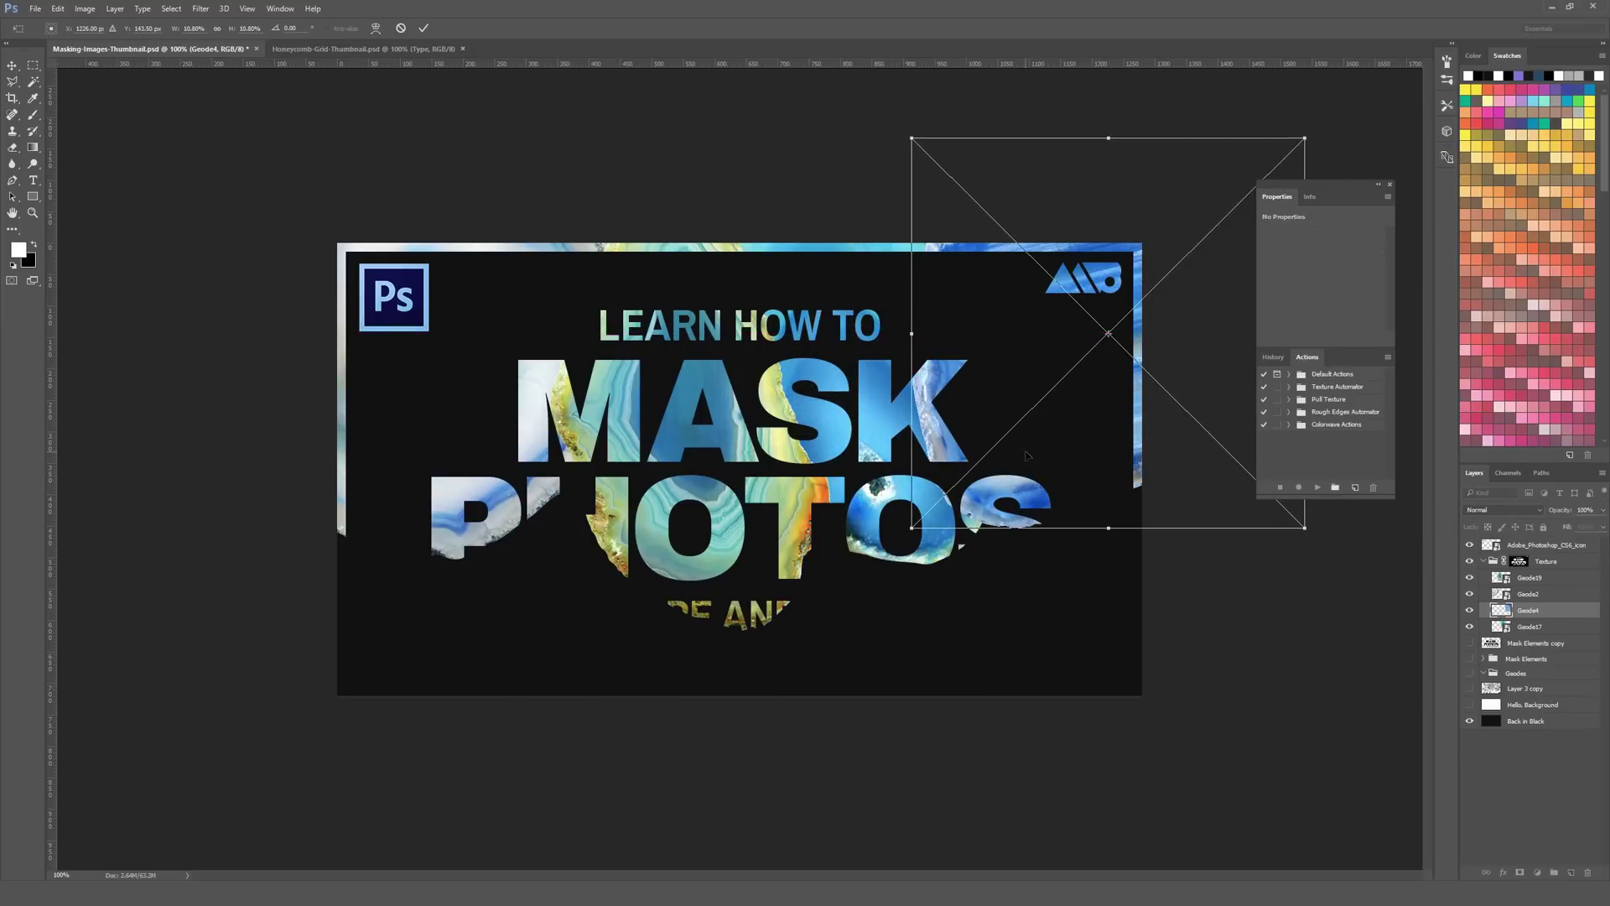
{"action": "key", "text": "Return"}
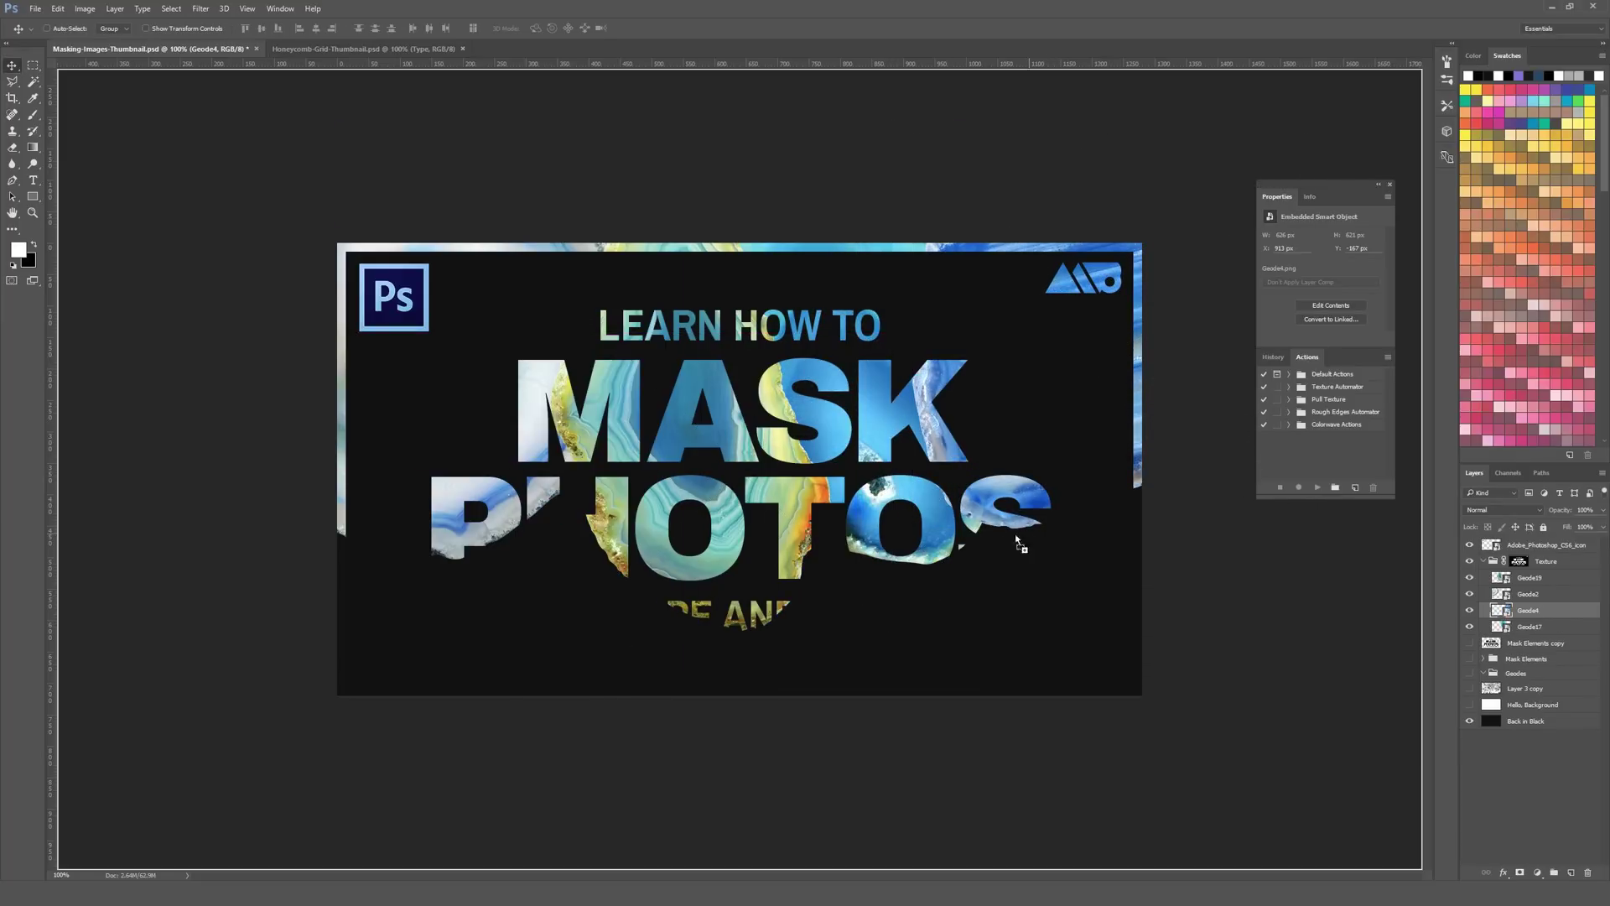
Step: Position Geode14 down-right, Geode3 down-left and Geode20 down-right in the lettering
{"action": "left_click_drag", "start_coordinate": [790, 359], "coordinate": [1113, 486]}
{"action": "key", "text": "Return"}
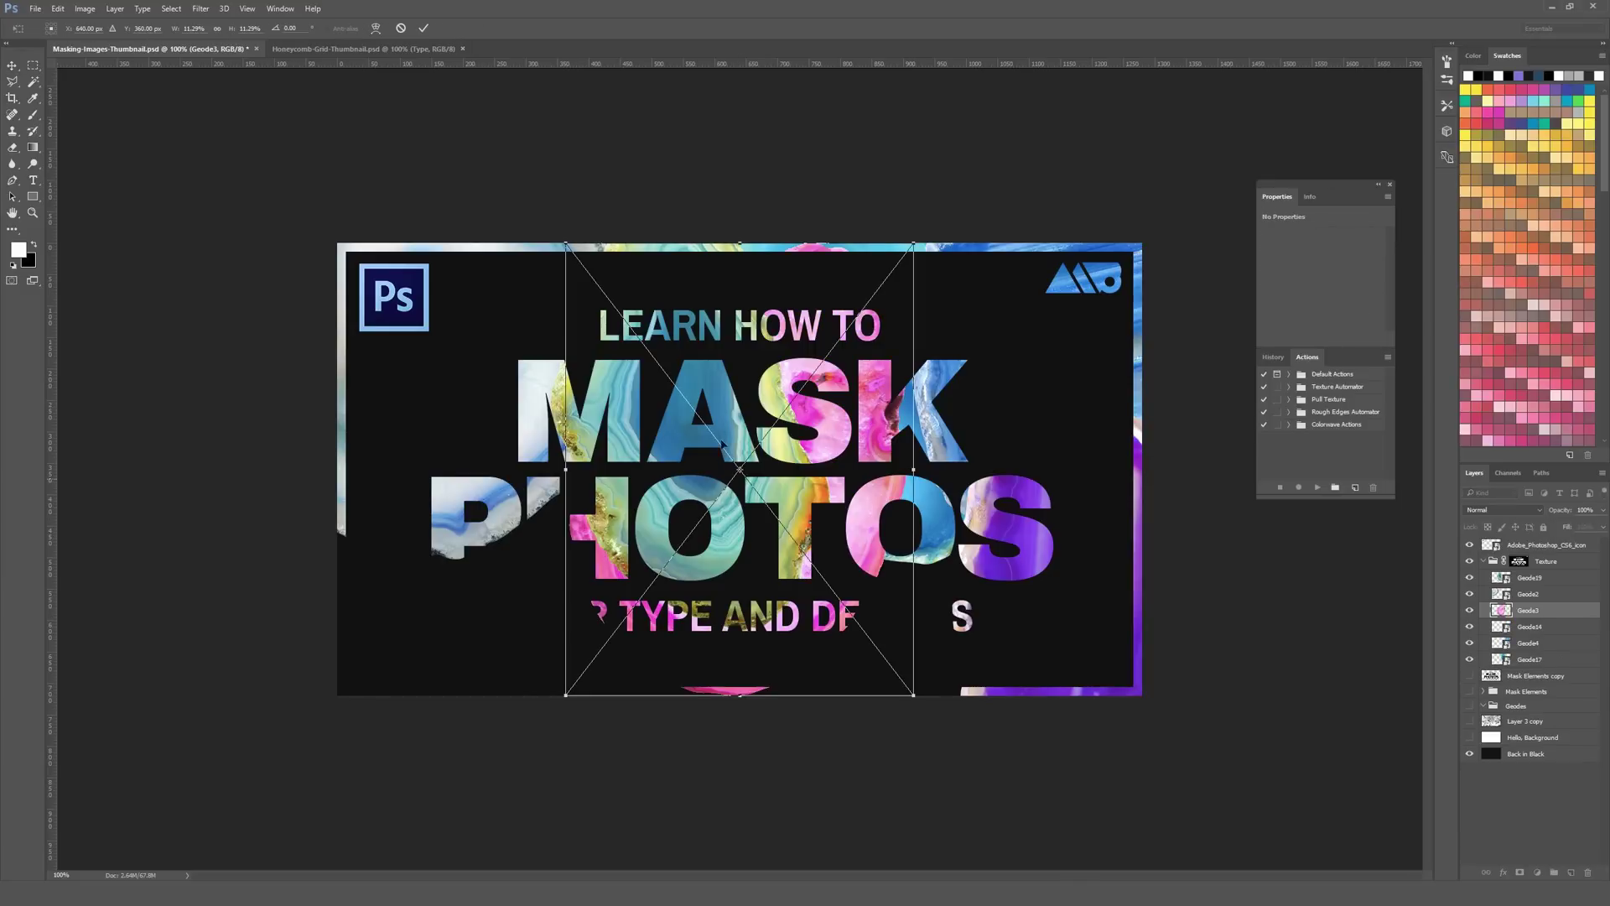
{"action": "left_click_drag", "start_coordinate": [824, 395], "coordinate": [453, 577]}
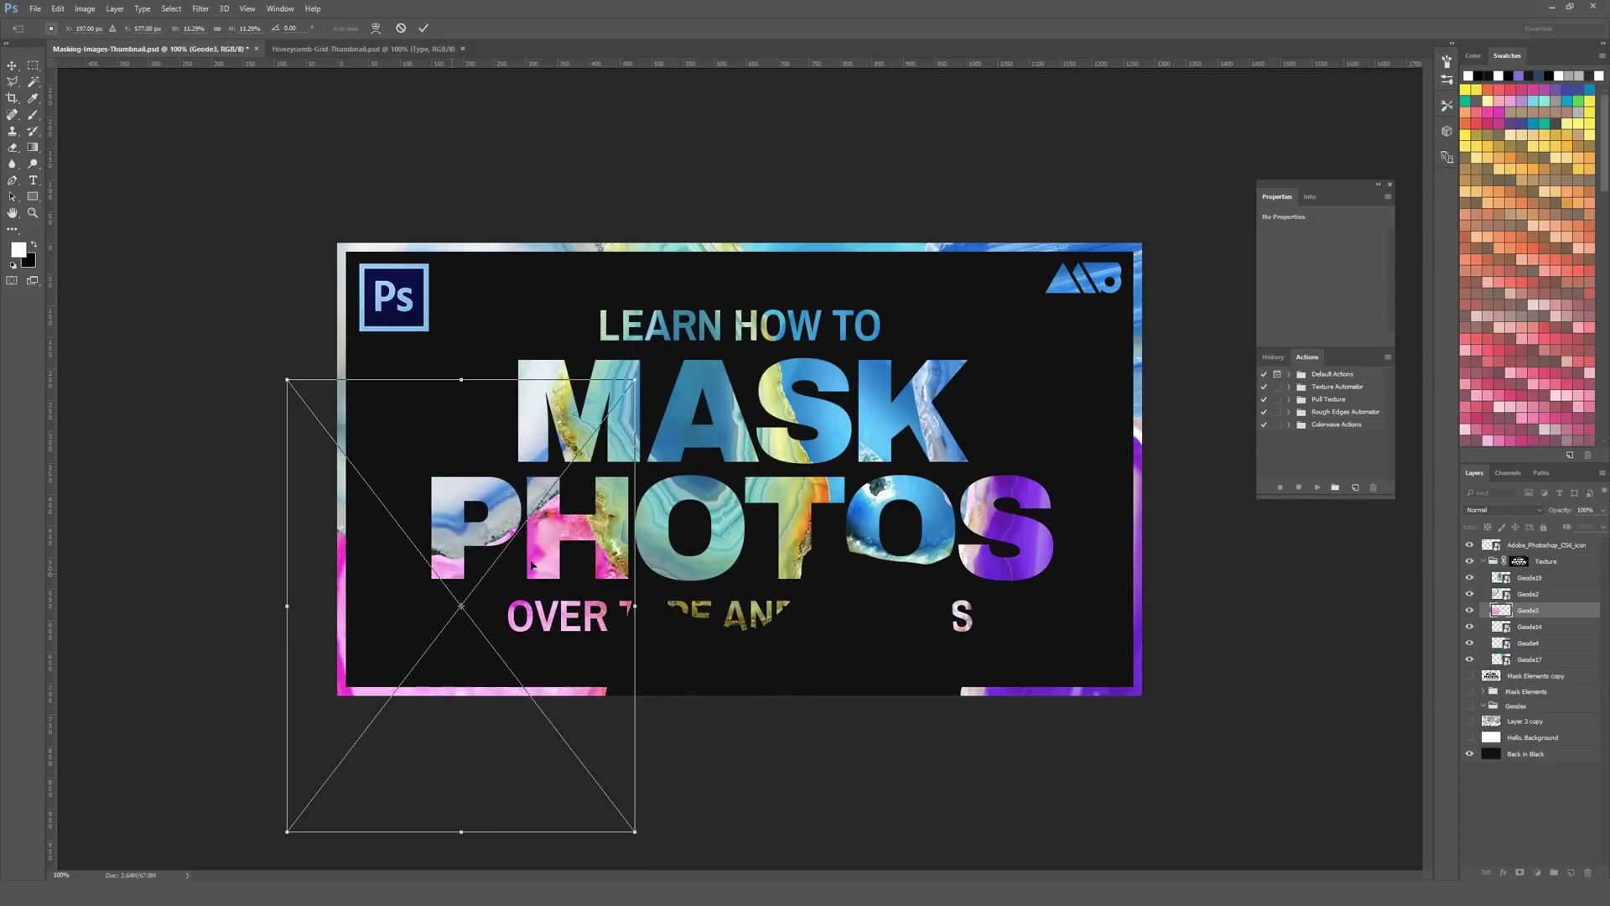
{"action": "key", "text": "Return"}
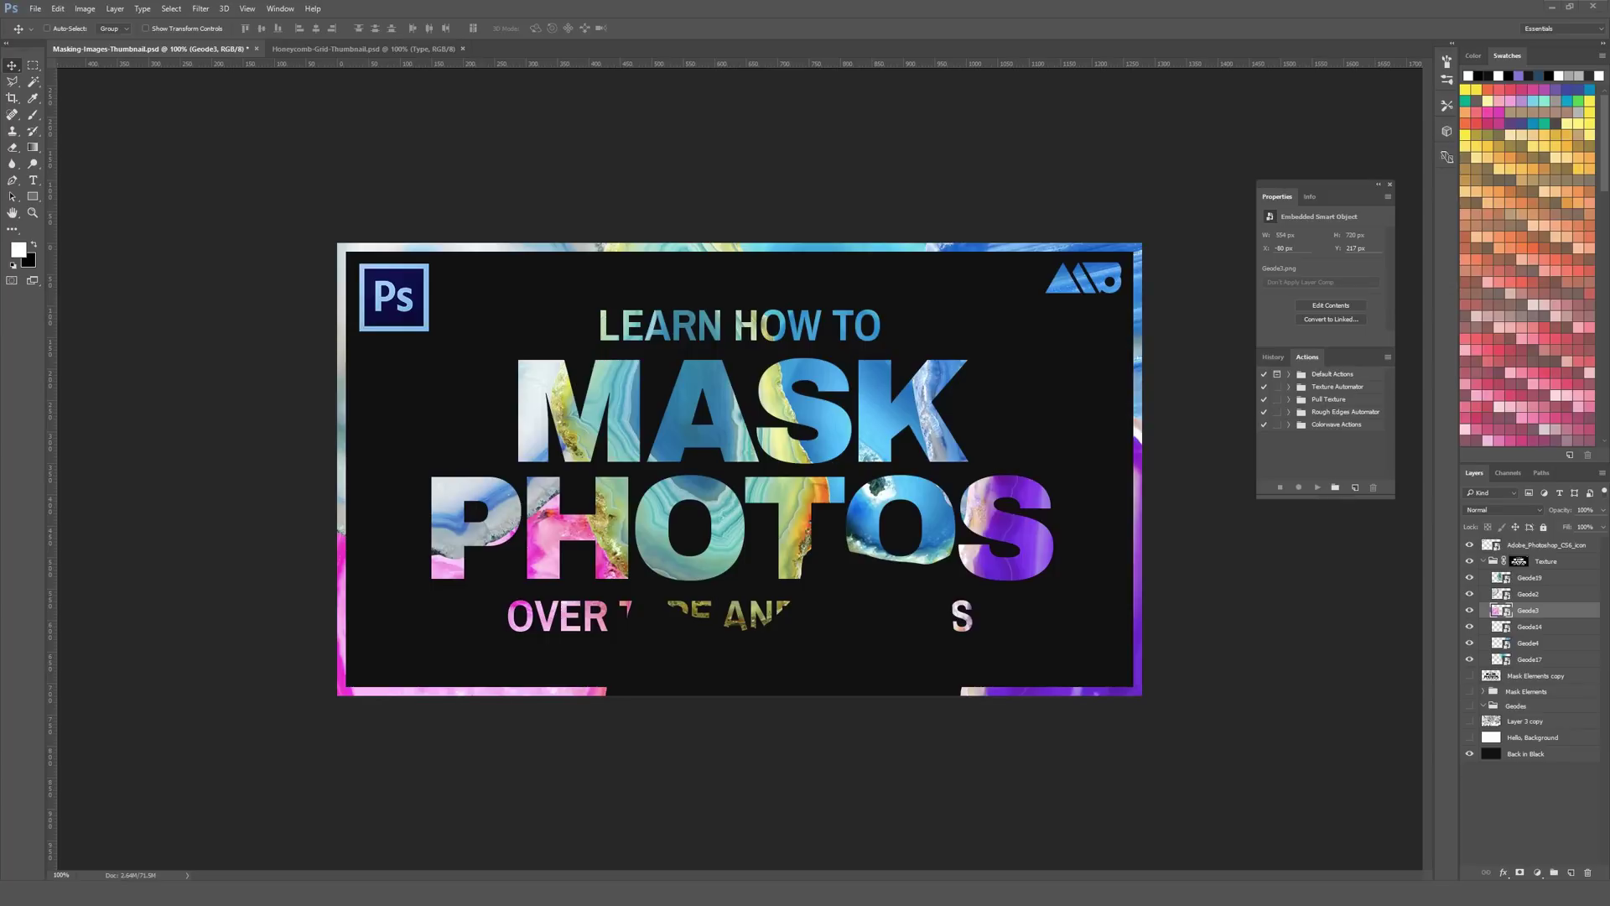
{"action": "left_click_drag", "start_coordinate": [803, 337], "coordinate": [956, 549]}
{"action": "key", "text": "Return"}
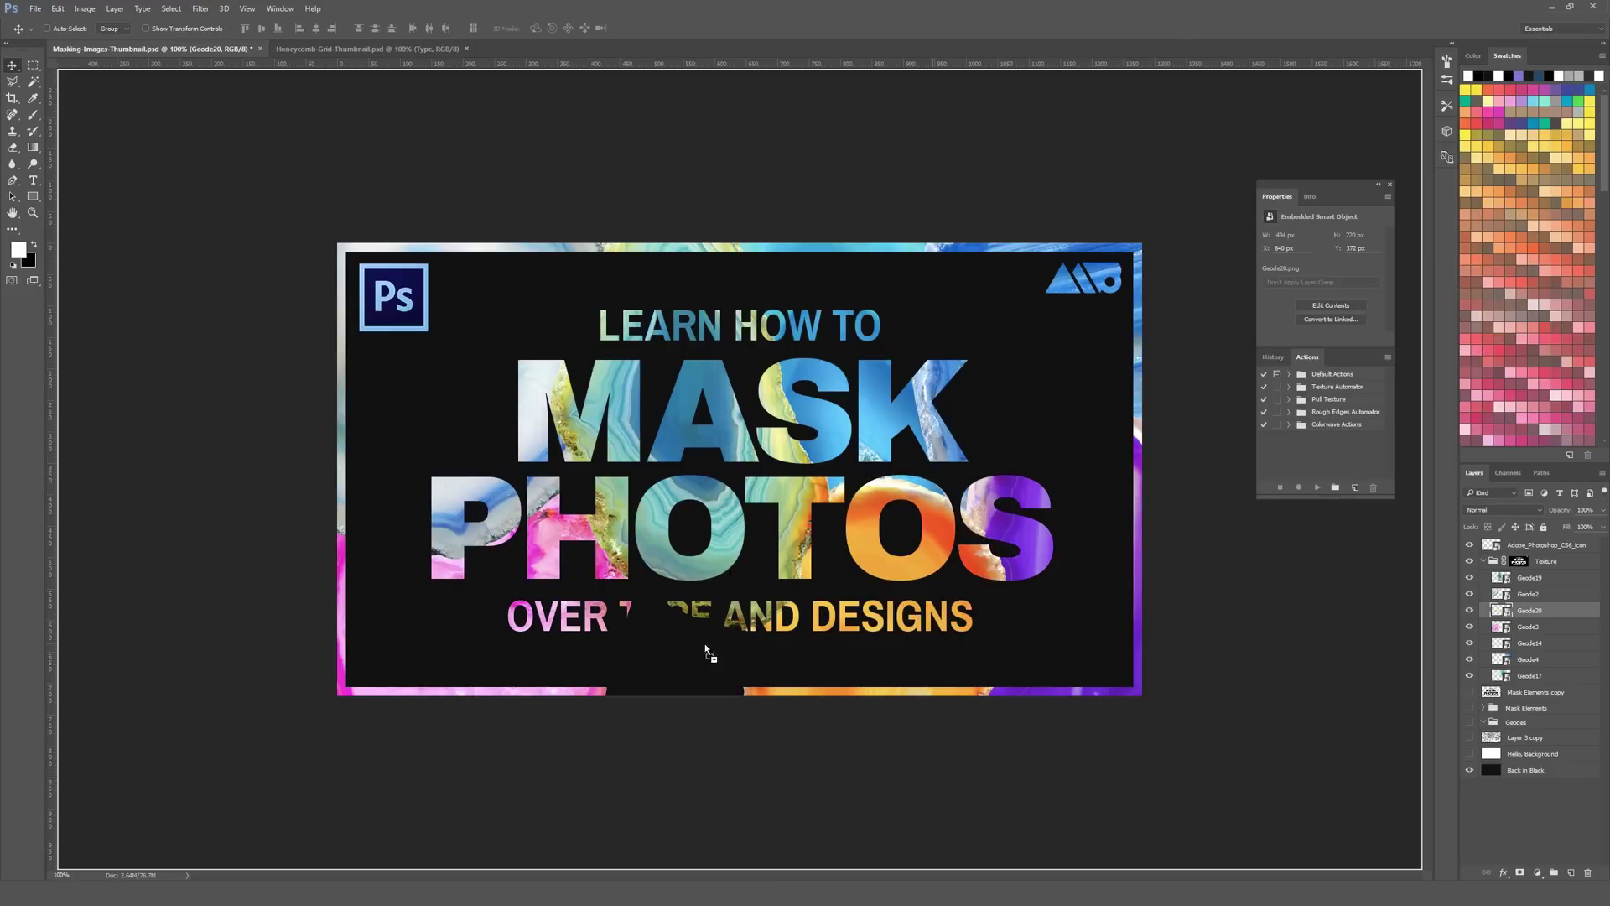
Step: Move Geode12 to the top of the Texture group so it fills the O of PHOTOS
{"action": "left_click_drag", "start_coordinate": [883, 490], "coordinate": [644, 478]}
{"action": "left_click_drag", "start_coordinate": [714, 432], "coordinate": [759, 728]}
{"action": "key", "text": "Return"}
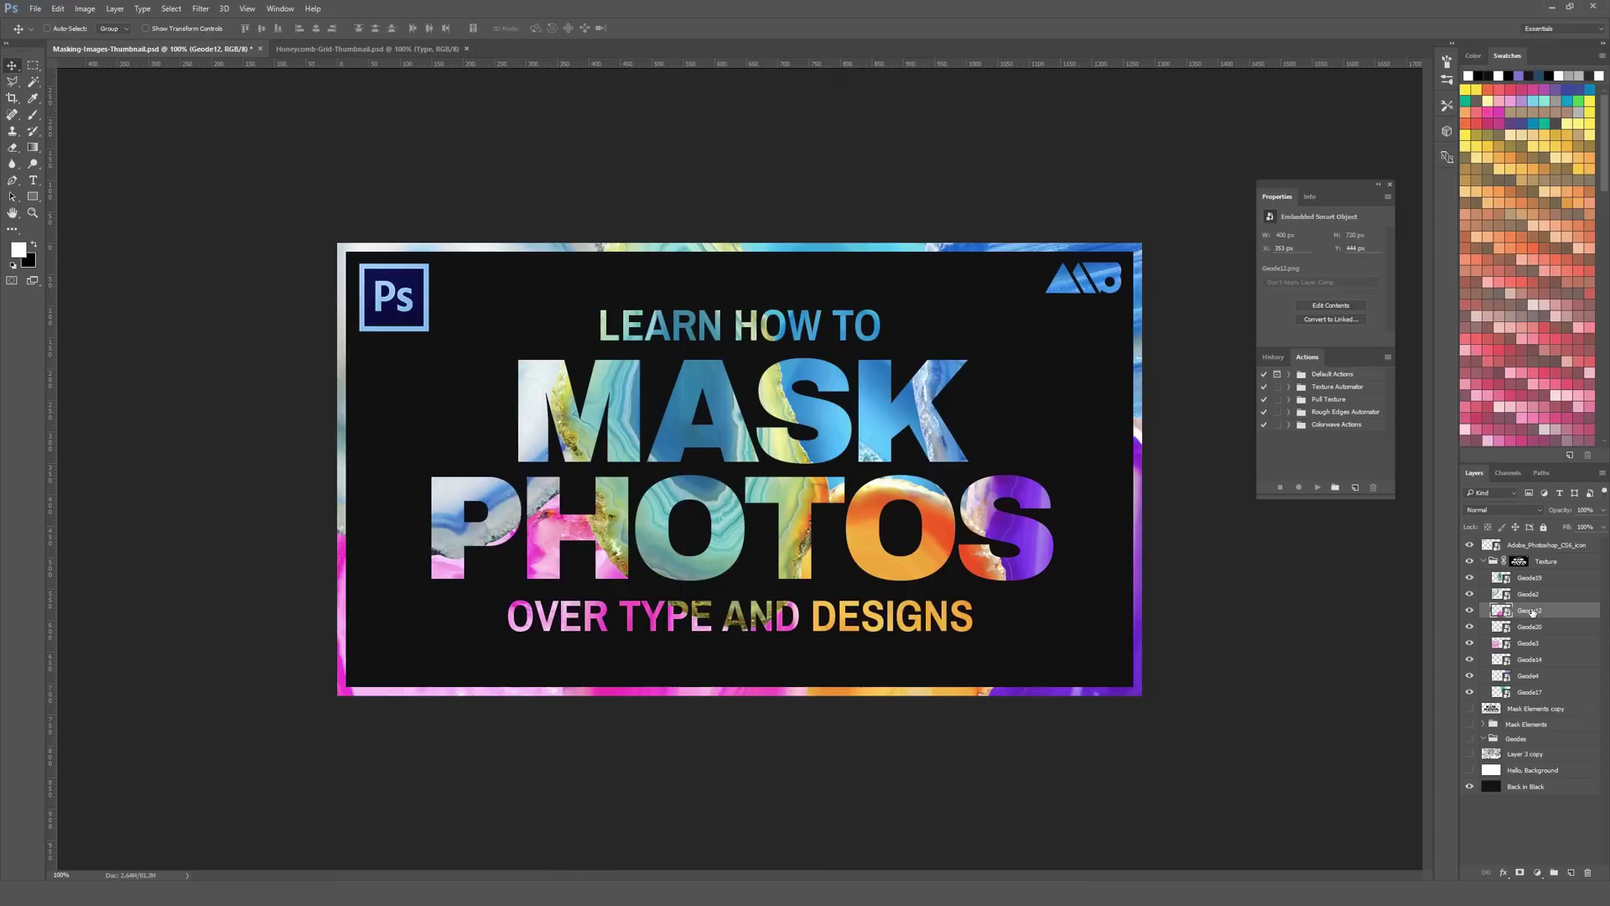
{"action": "left_click", "coordinate": [1470, 611]}
{"action": "left_click", "coordinate": [1469, 612]}
{"action": "left_click_drag", "start_coordinate": [1529, 615], "coordinate": [1529, 577]}
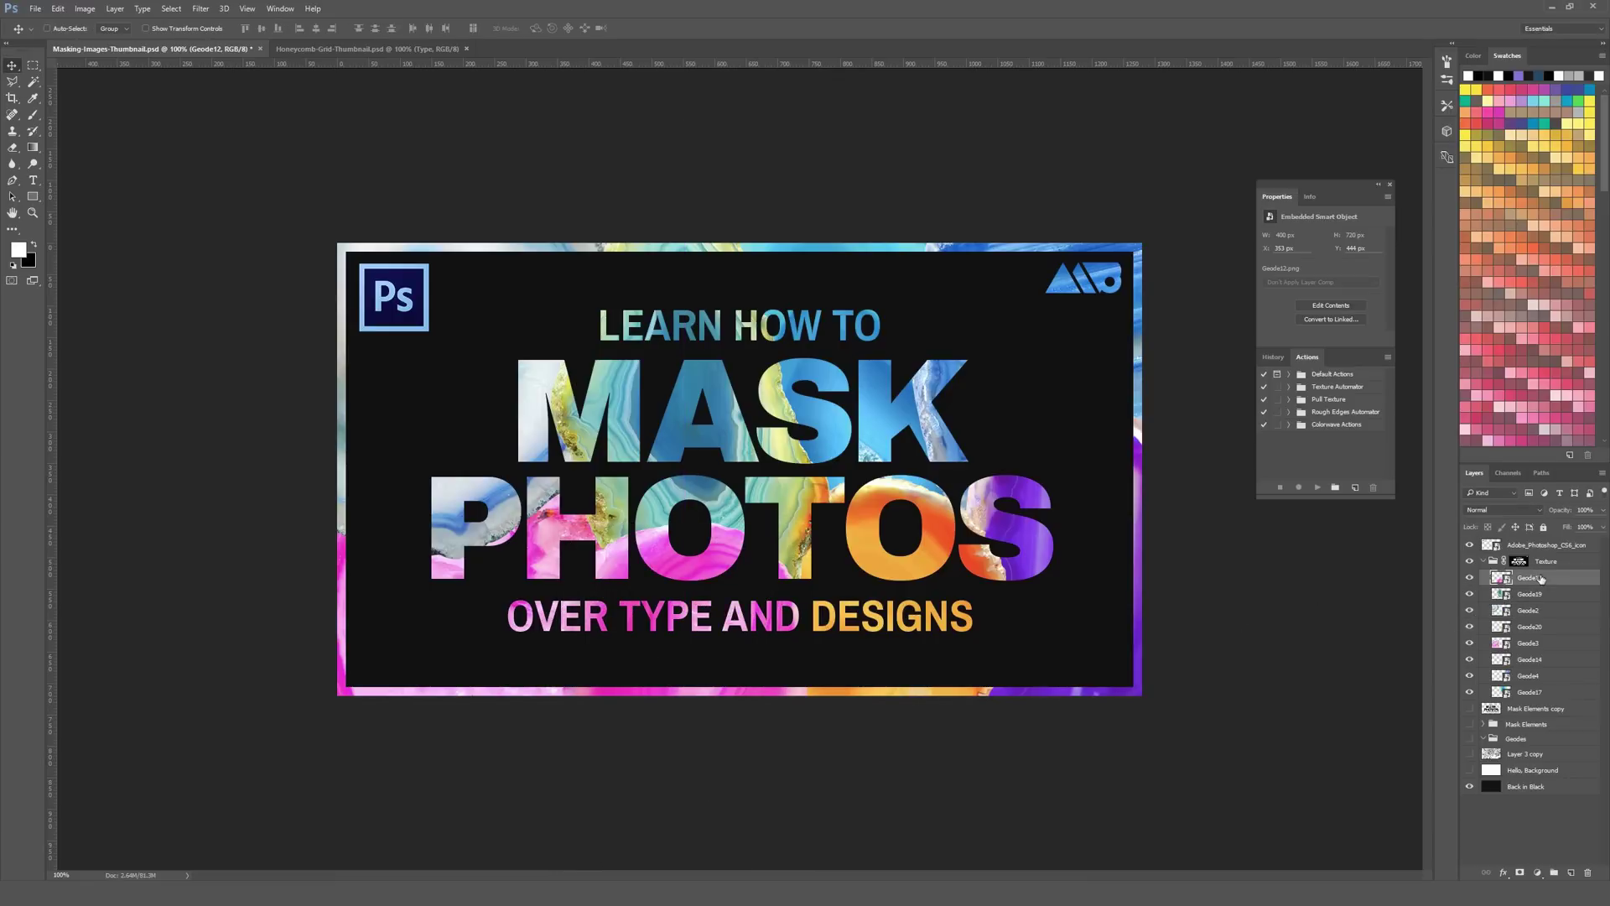
{"action": "left_click_drag", "start_coordinate": [695, 538], "coordinate": [747, 627]}
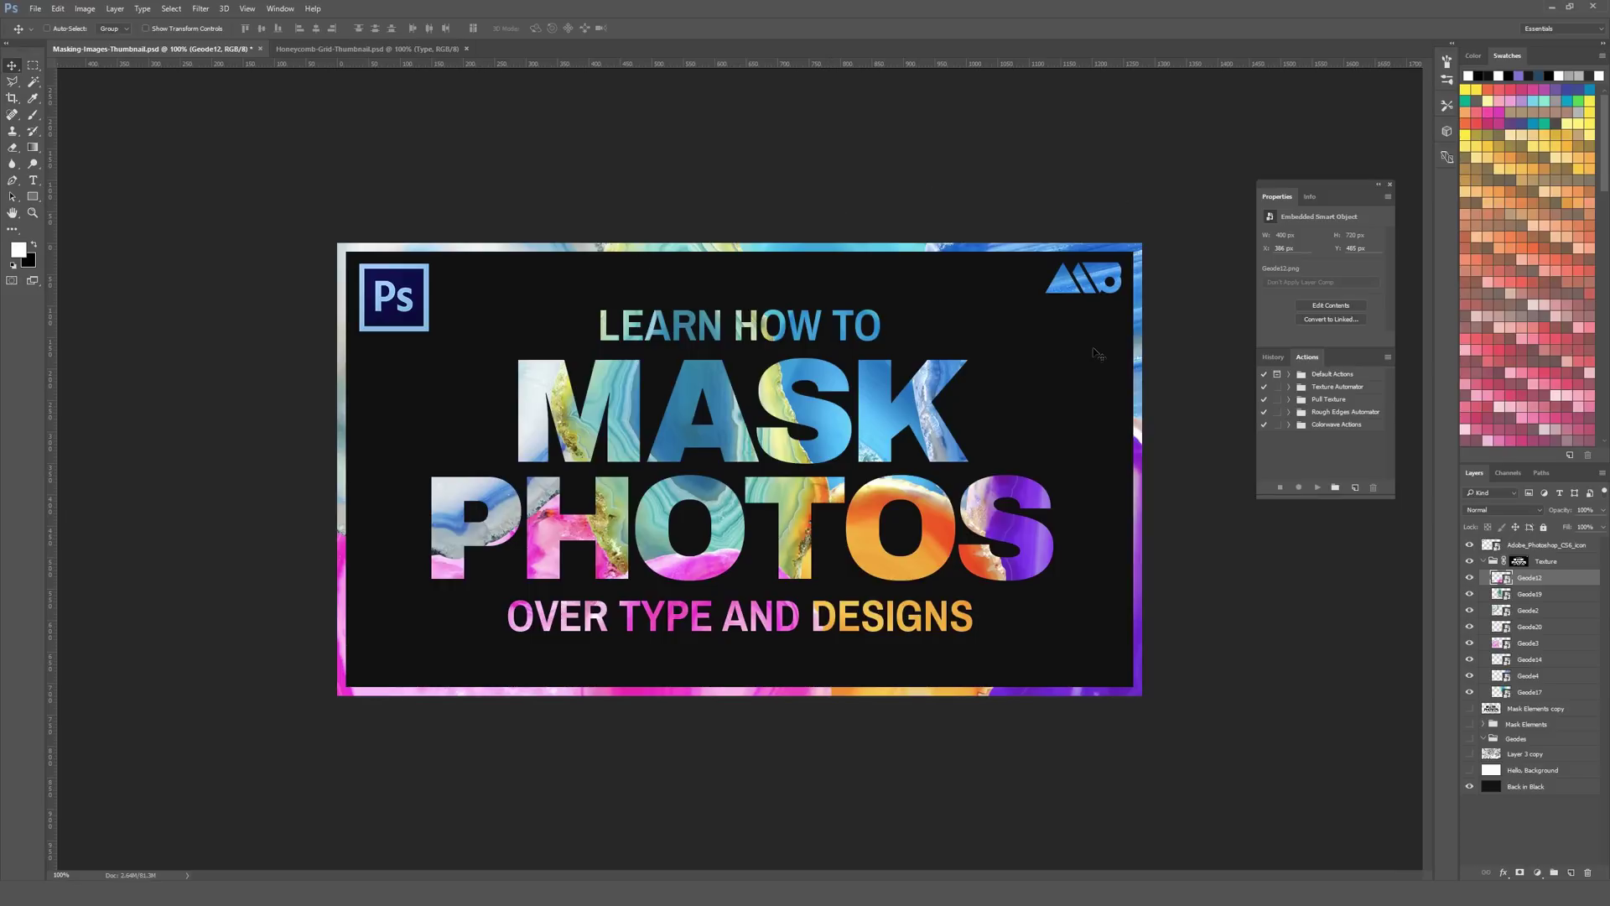
{"action": "left_click", "coordinate": [1469, 564]}
{"action": "left_click", "coordinate": [1469, 565]}
{"action": "left_click", "coordinate": [1469, 565]}
{"action": "left_click", "coordinate": [1469, 565]}
{"action": "left_click", "coordinate": [1519, 565], "text": "shift"}
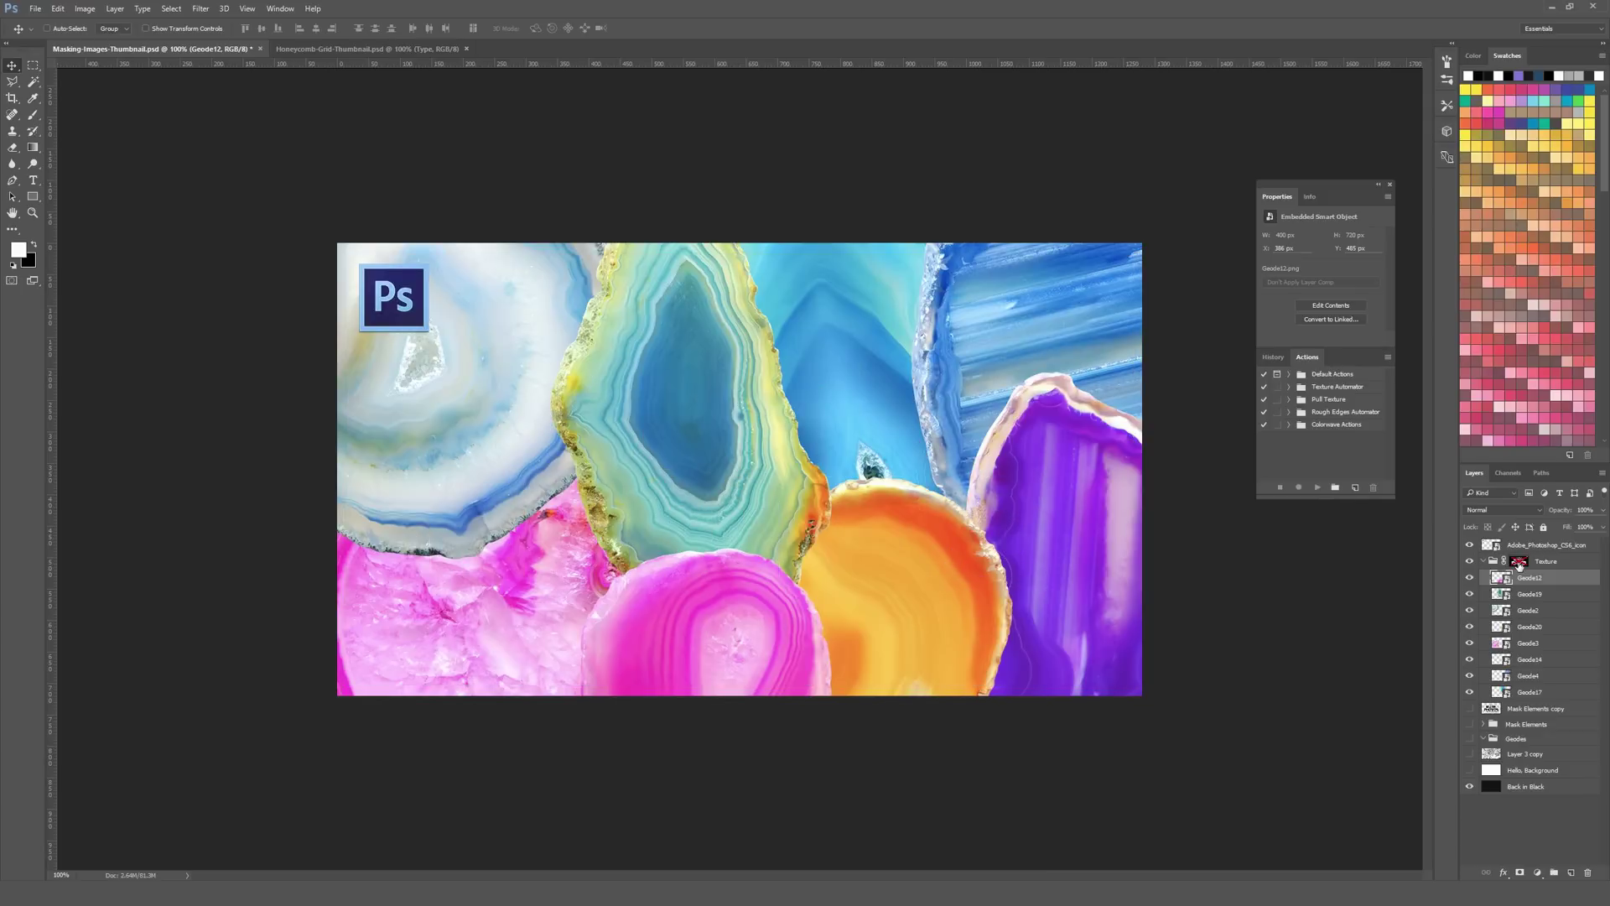
{"action": "left_click", "coordinate": [1519, 566], "text": "shift"}
{"action": "left_click", "coordinate": [1518, 564]}
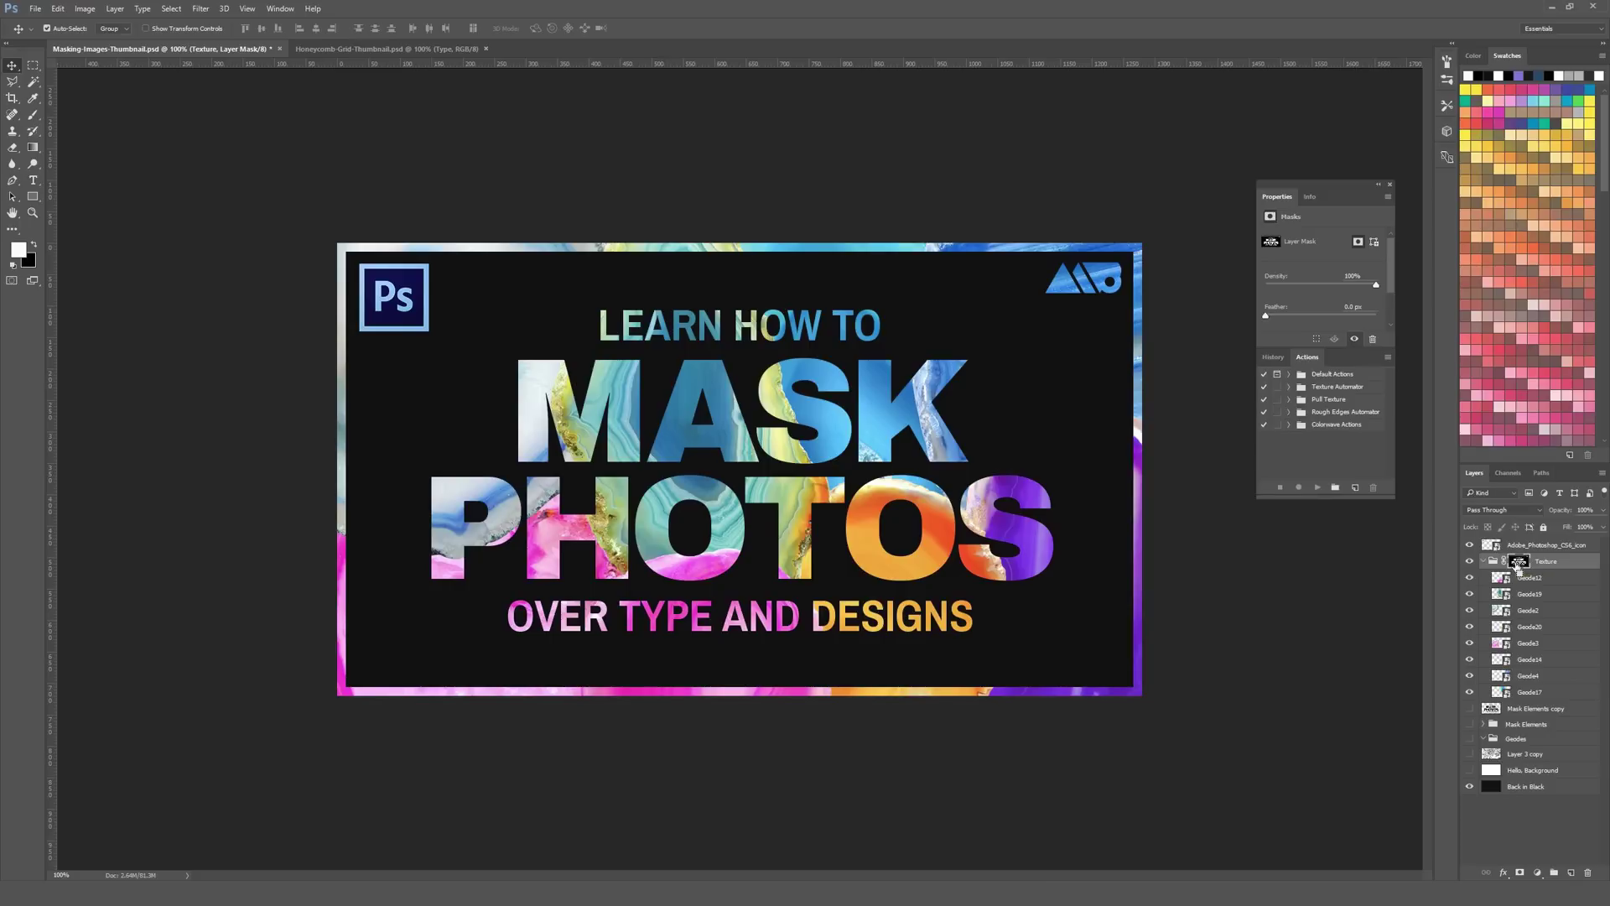
{"action": "key", "text": "ctrl+i"}
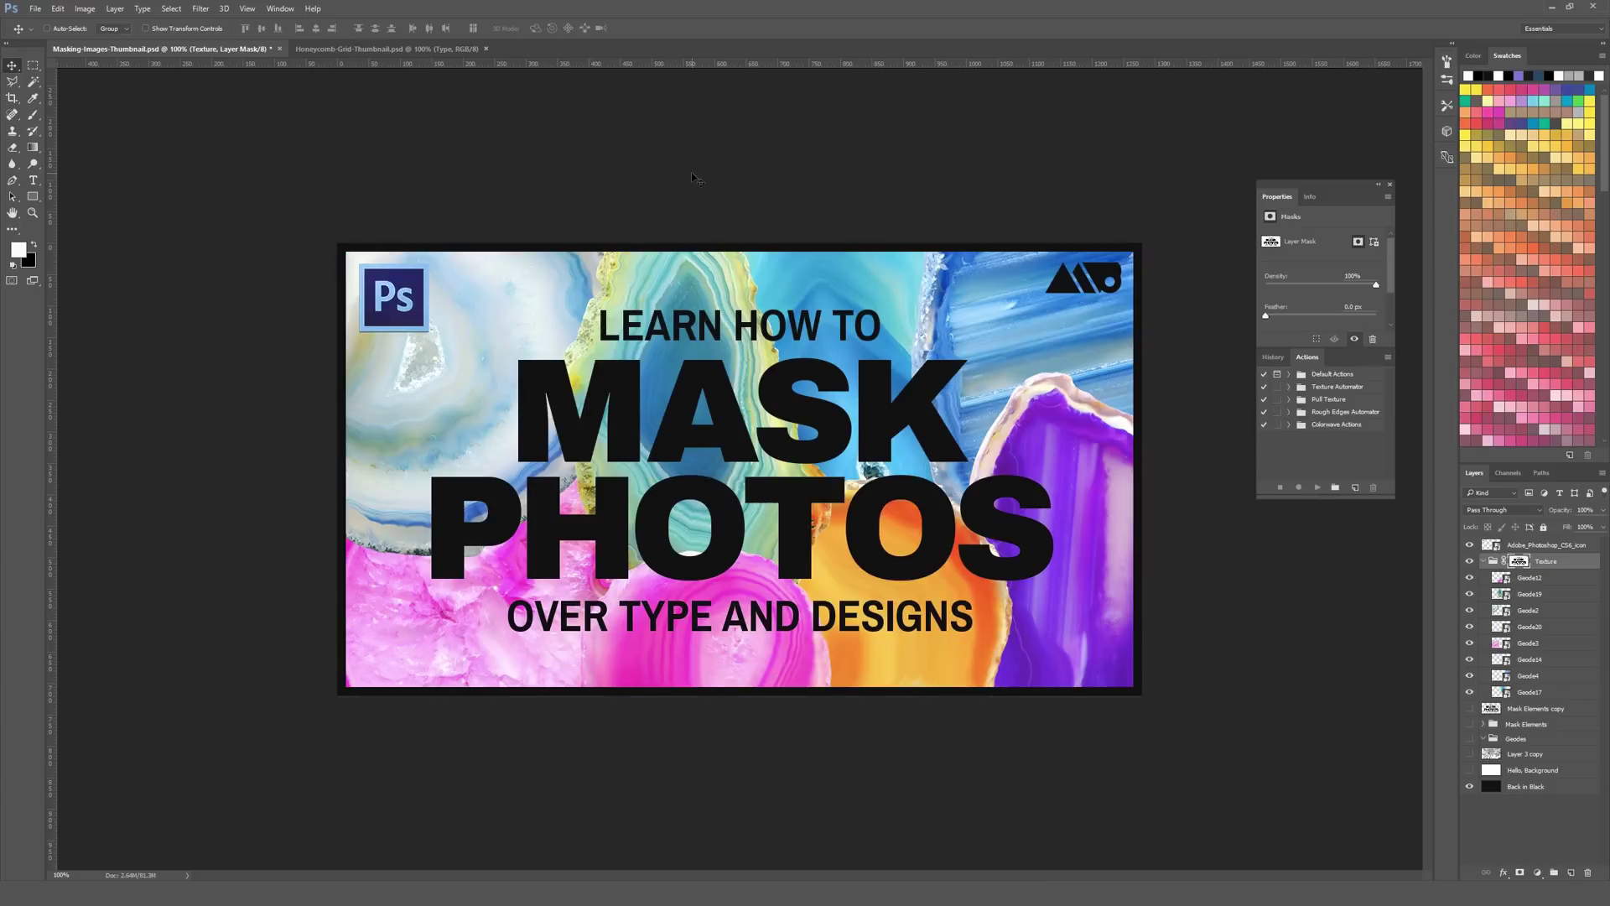
{"action": "key", "text": "ctrl+z"}
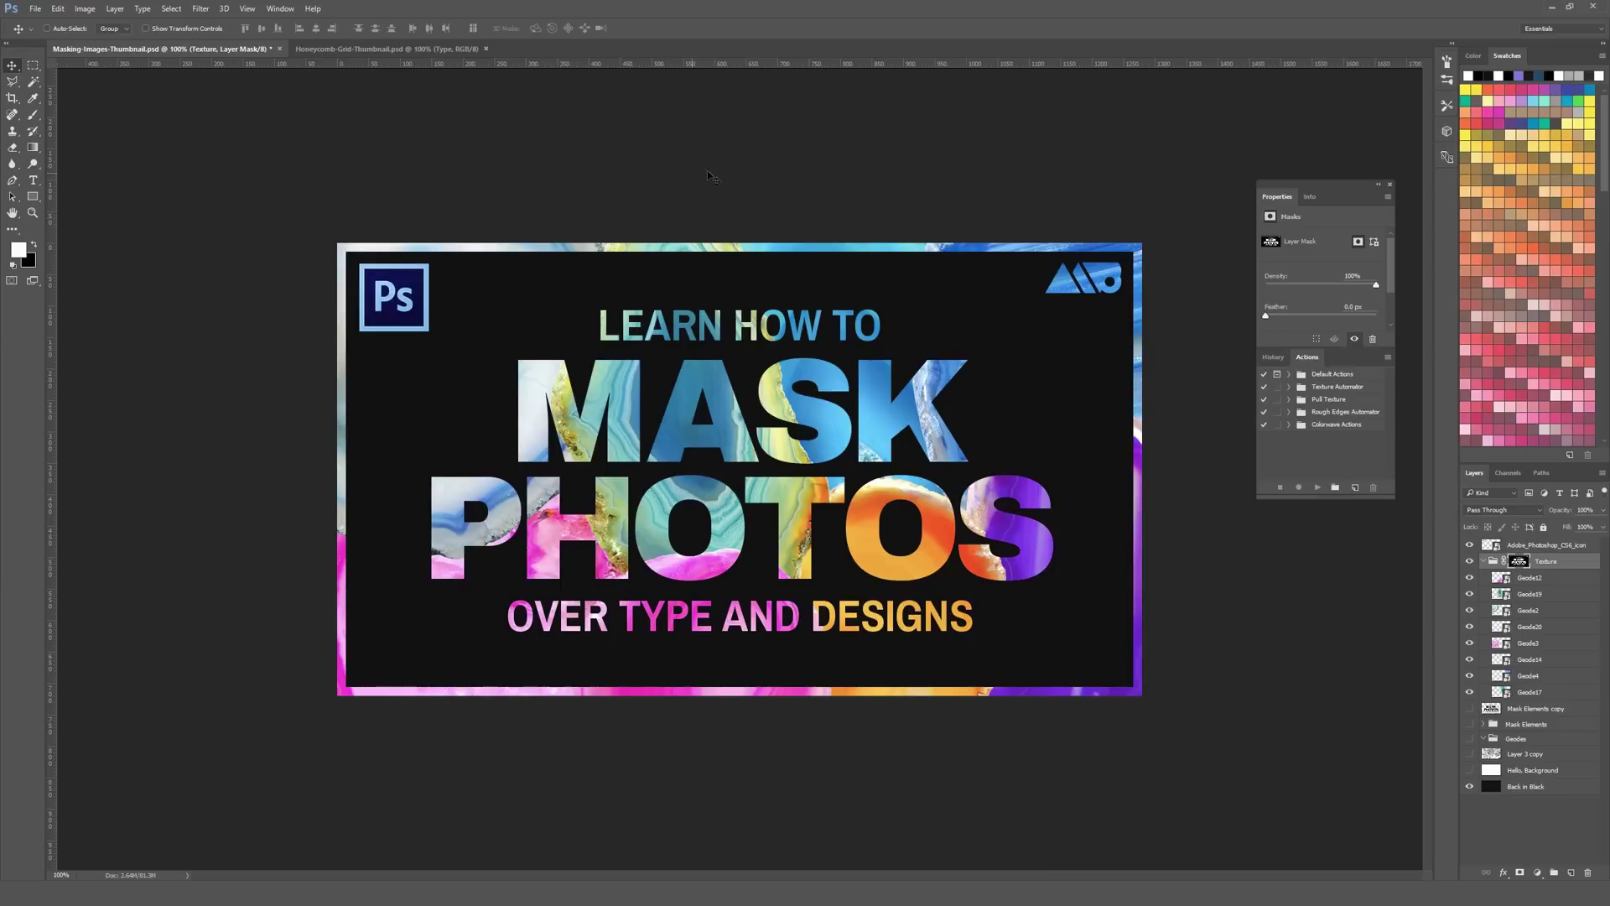